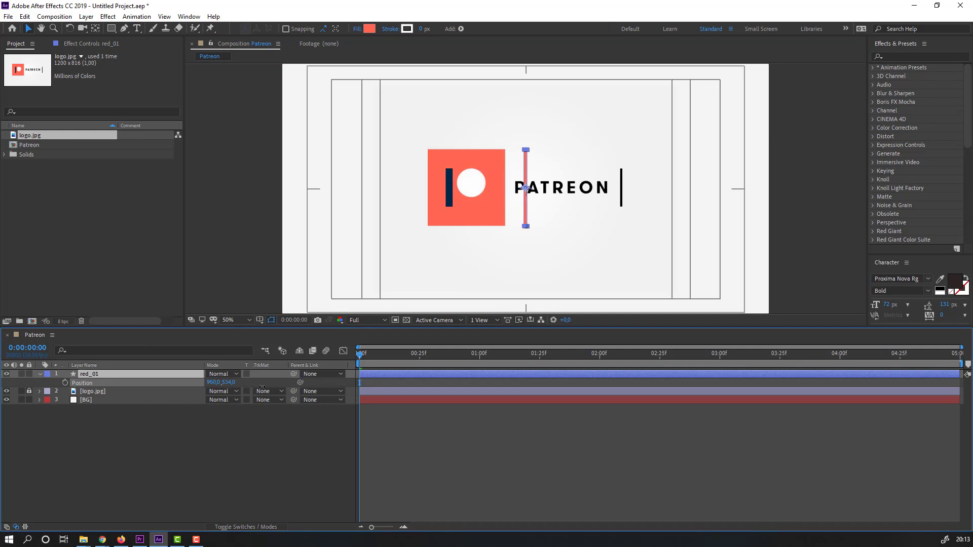
Set the red_01 bar's X position to 967 and expand the layer down to its Rectangle Path 1 properties
{"action": "scroll", "coordinate": [567, 174], "scroll_direction": "up", "scroll_amount": 2}
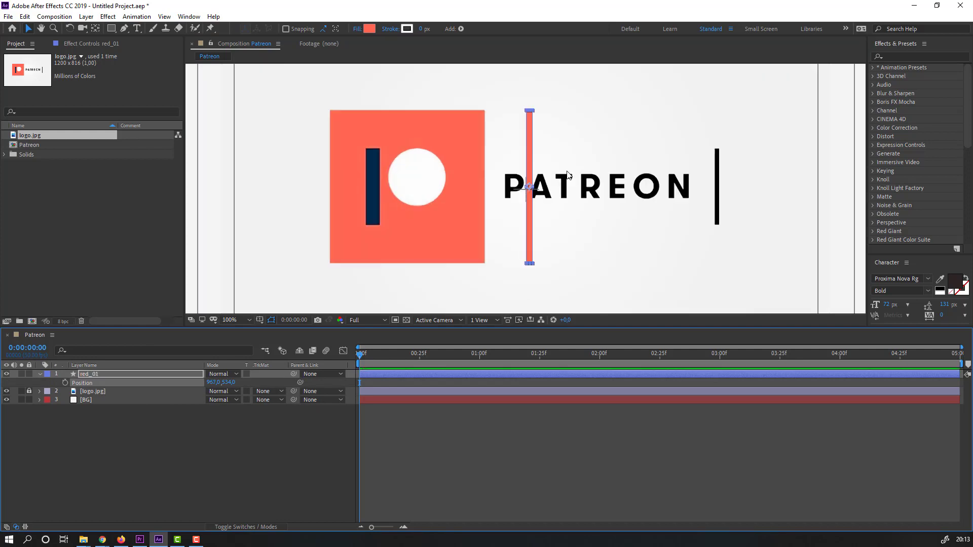
{"action": "scroll", "coordinate": [568, 190], "scroll_direction": "down", "scroll_amount": 1}
{"action": "key", "text": "Return"}
{"action": "left_click", "coordinate": [41, 374]}
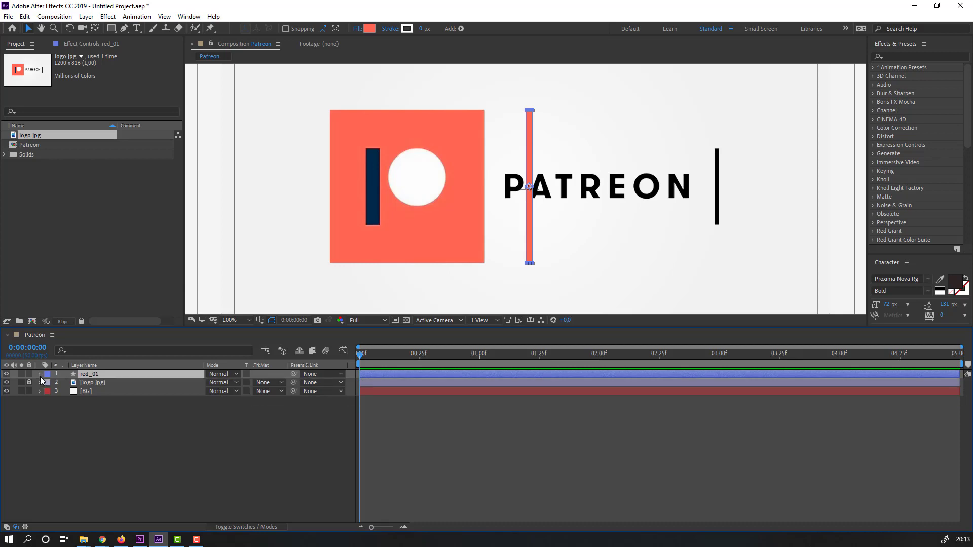
{"action": "left_click", "coordinate": [40, 375]}
{"action": "left_click", "coordinate": [47, 394]}
{"action": "left_click", "coordinate": [47, 384]}
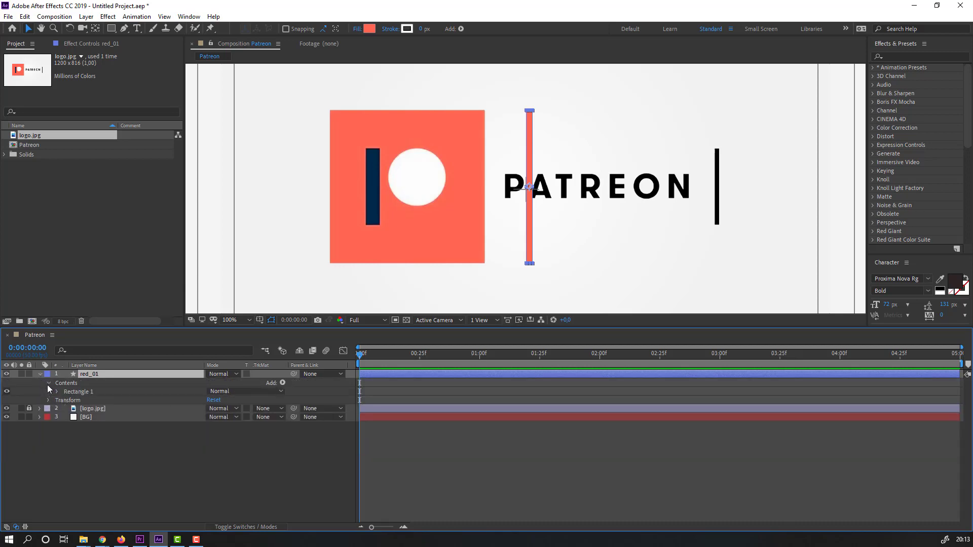
{"action": "left_click", "coordinate": [57, 392]}
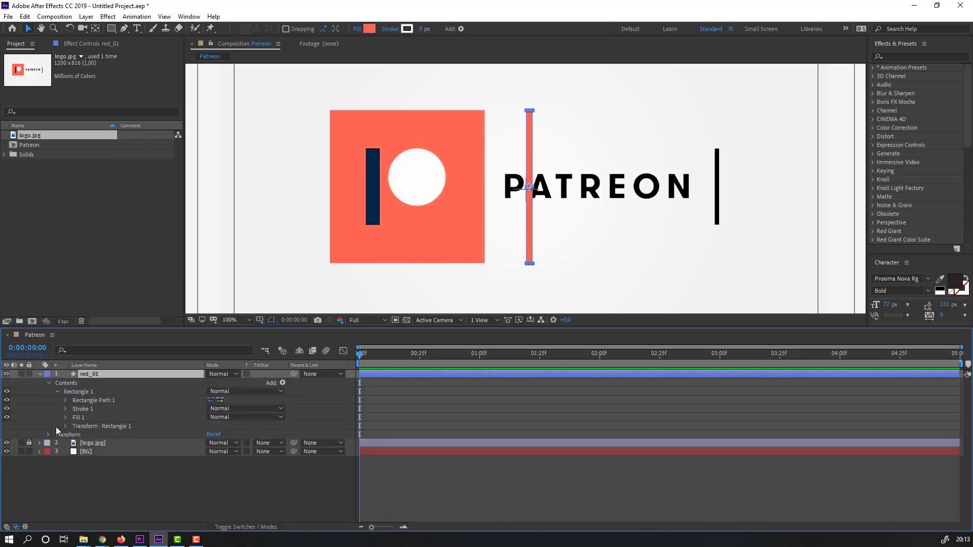
{"action": "left_click", "coordinate": [64, 400]}
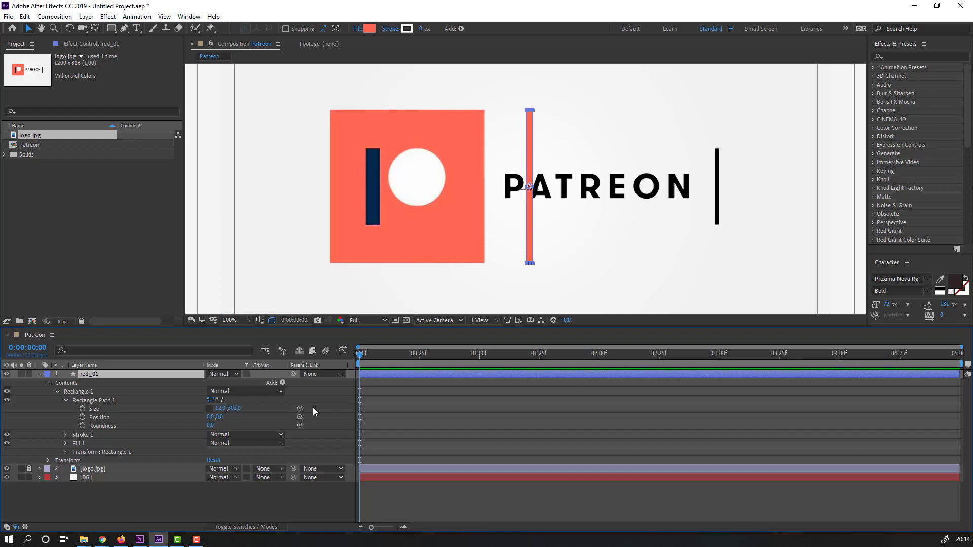
Keyframe the red_01 rectangle's size at 0:00:00:43, and set its height to 0 at 0:00:00:00
{"action": "left_click_drag", "start_coordinate": [368, 353], "coordinate": [463, 354]}
{"action": "left_click", "coordinate": [83, 409]}
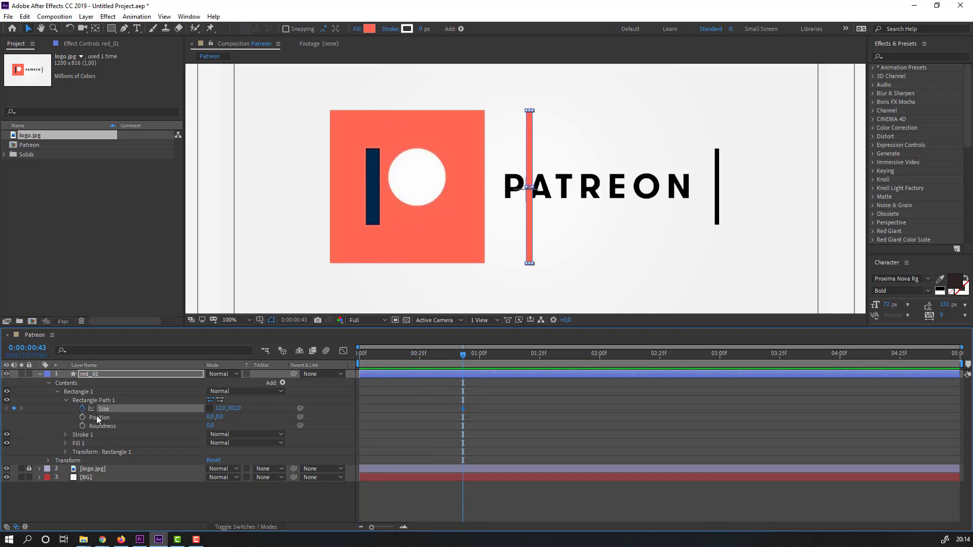
{"action": "left_click_drag", "start_coordinate": [446, 357], "coordinate": [335, 362]}
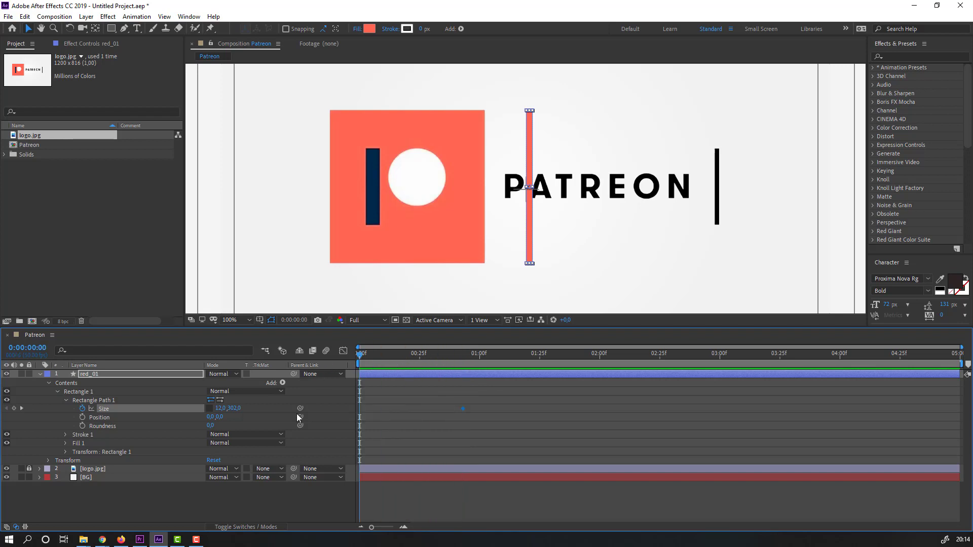
{"action": "left_click_drag", "start_coordinate": [238, 412], "coordinate": [230, 409]}
{"action": "left_click", "coordinate": [239, 411]}
{"action": "key", "text": "Return"}
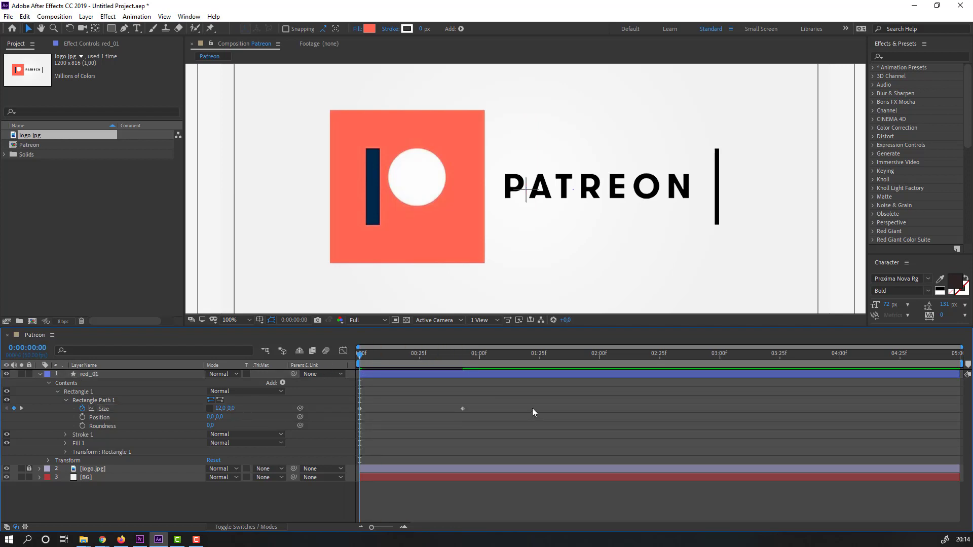
Hide the logo.jpg layer and preview the red bar's growth animation
{"action": "key", "text": "space"}
{"action": "key", "text": "space"}
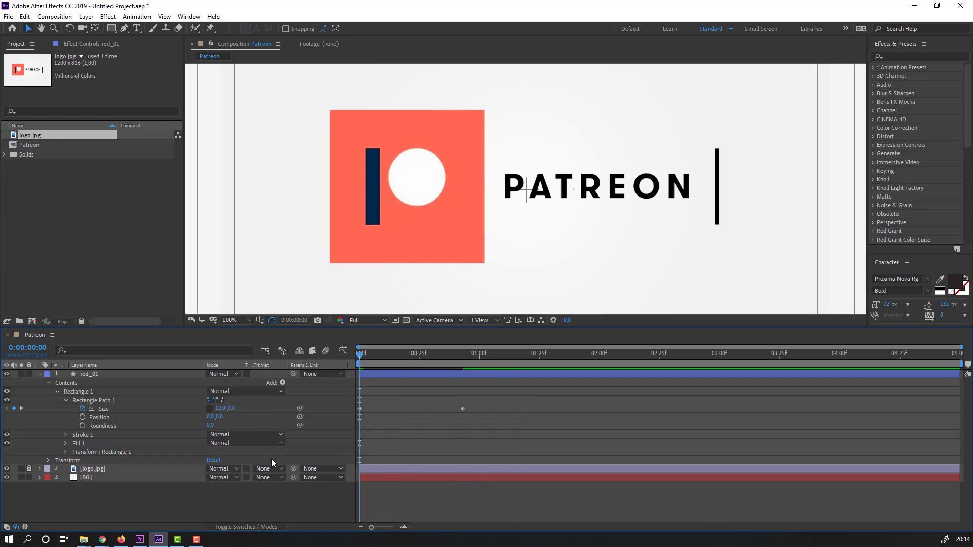
{"action": "left_click", "coordinate": [6, 469]}
{"action": "key", "text": "space"}
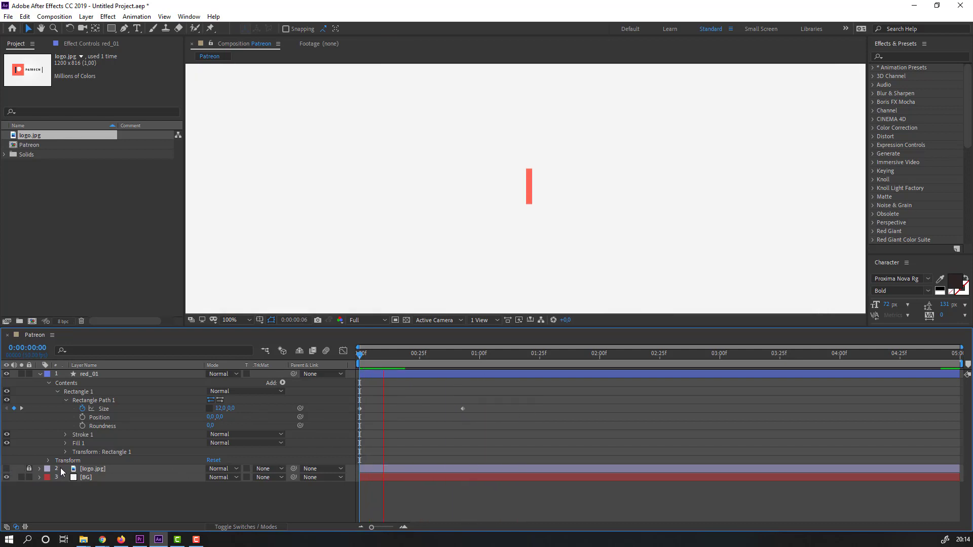
{"action": "key", "text": "space"}
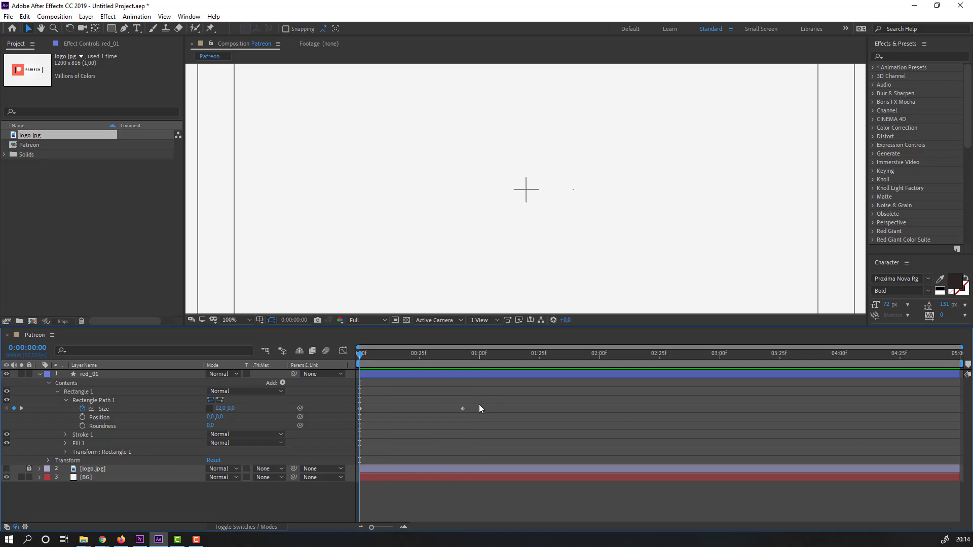
Apply Easy Ease to both size keyframes of the red_01 rectangle
{"action": "left_click_drag", "start_coordinate": [480, 405], "coordinate": [355, 412]}
{"action": "right_click", "coordinate": [357, 409]}
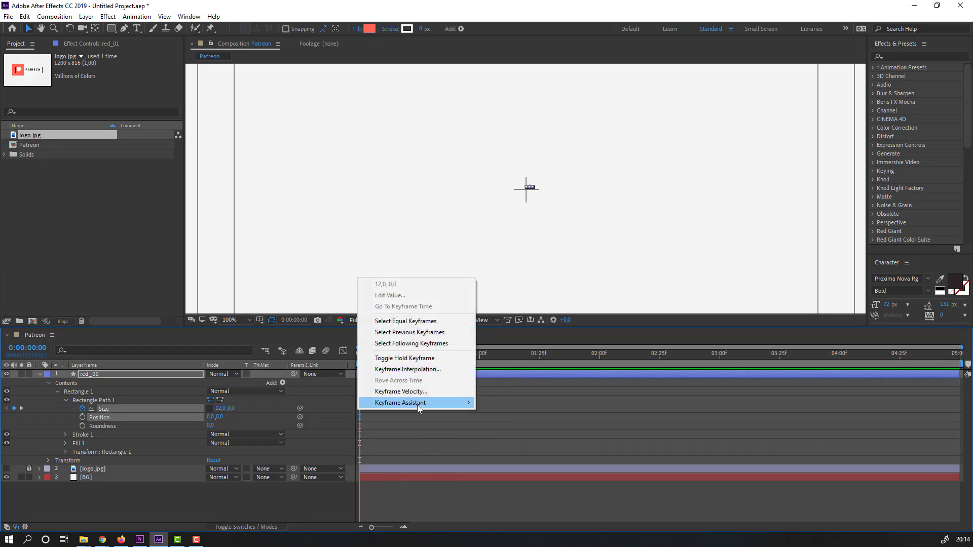
{"action": "mouse_move", "coordinate": [418, 405]}
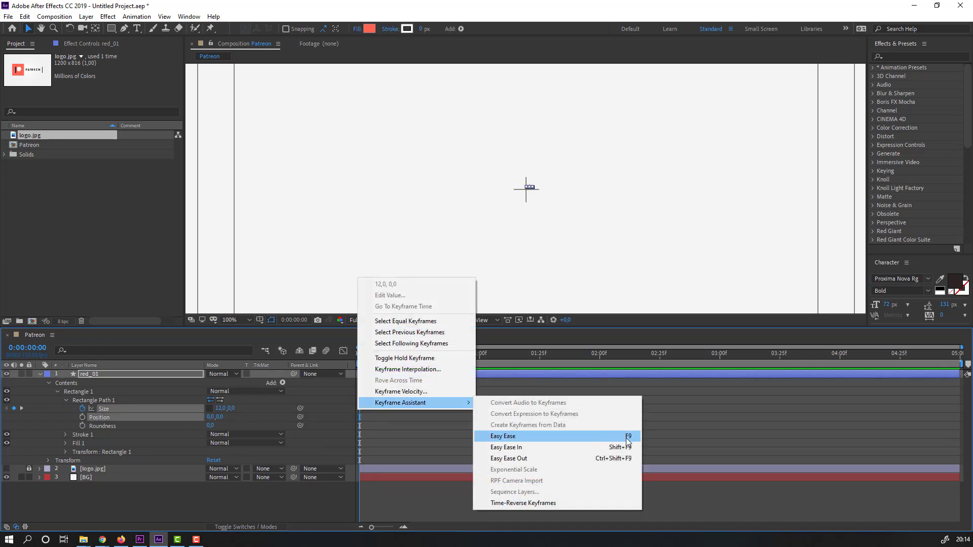
{"action": "left_click", "coordinate": [627, 440]}
Reshape the size speed graph so the bar grows fastest early and slows gradually, and preview the result
{"action": "left_click", "coordinate": [343, 351]}
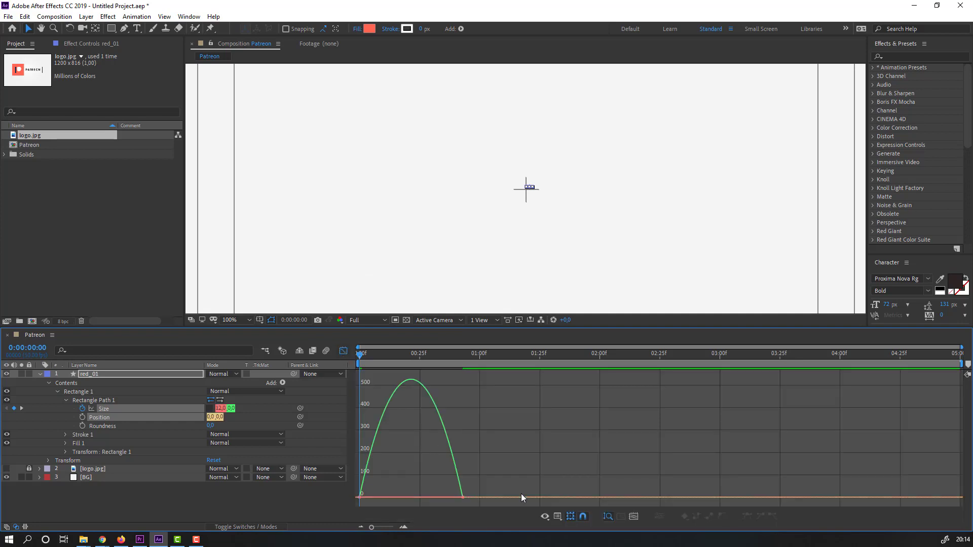
{"action": "left_click_drag", "start_coordinate": [480, 493], "coordinate": [390, 499]}
{"action": "key", "text": "space"}
{"action": "key", "text": "space"}
{"action": "key", "text": "space"}
{"action": "key", "text": "space"}
{"action": "scroll", "coordinate": [448, 224], "scroll_direction": "down", "scroll_amount": 2}
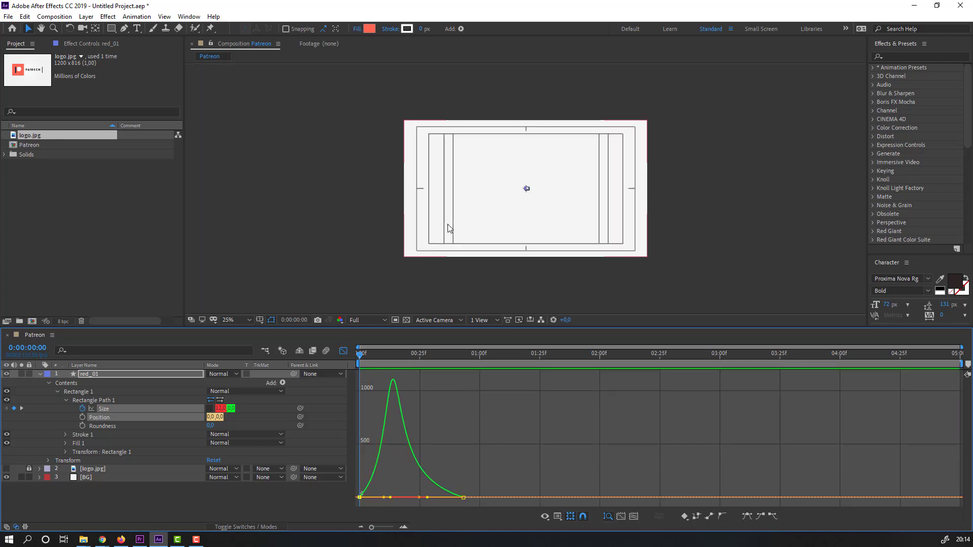
{"action": "key", "text": "space"}
{"action": "scroll", "coordinate": [448, 224], "scroll_direction": "up", "scroll_amount": 1}
Delay the second size keyframe to 0:00:01:09 and preview the slower growth of the bar
{"action": "key", "text": "space"}
{"action": "left_click", "coordinate": [343, 351]}
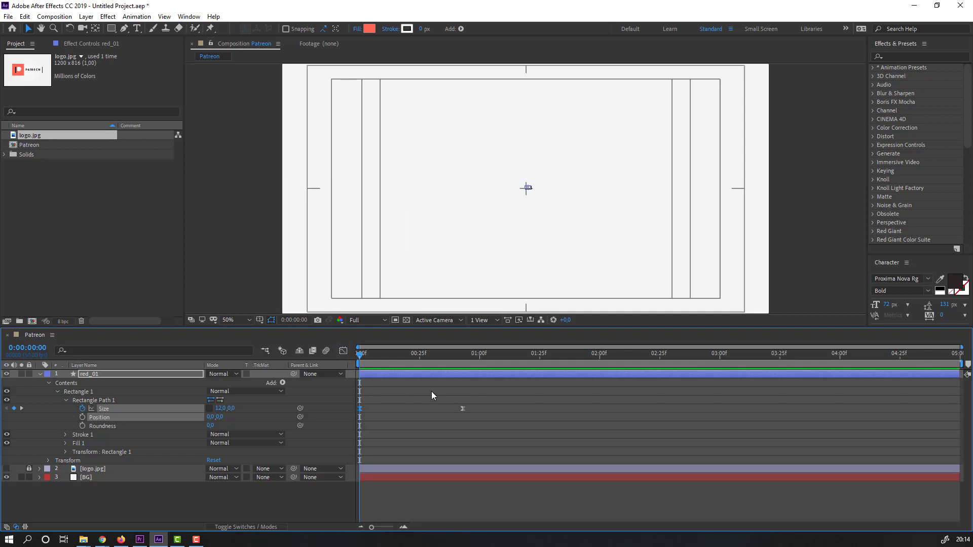
{"action": "left_click_drag", "start_coordinate": [462, 409], "coordinate": [500, 409]}
{"action": "key", "text": "space"}
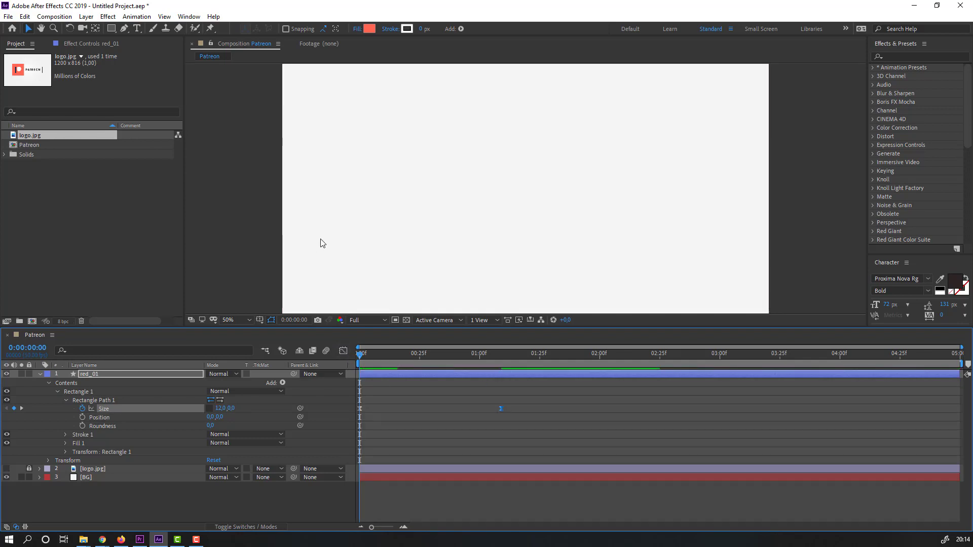
{"action": "key", "text": "space"}
{"action": "key", "text": "comma"}
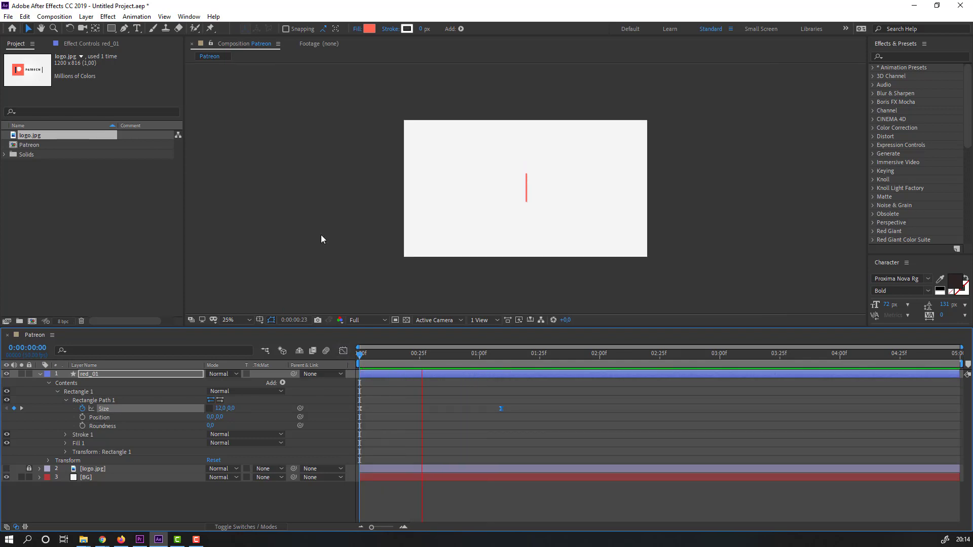
{"action": "key", "text": "space"}
{"action": "key", "text": "period"}
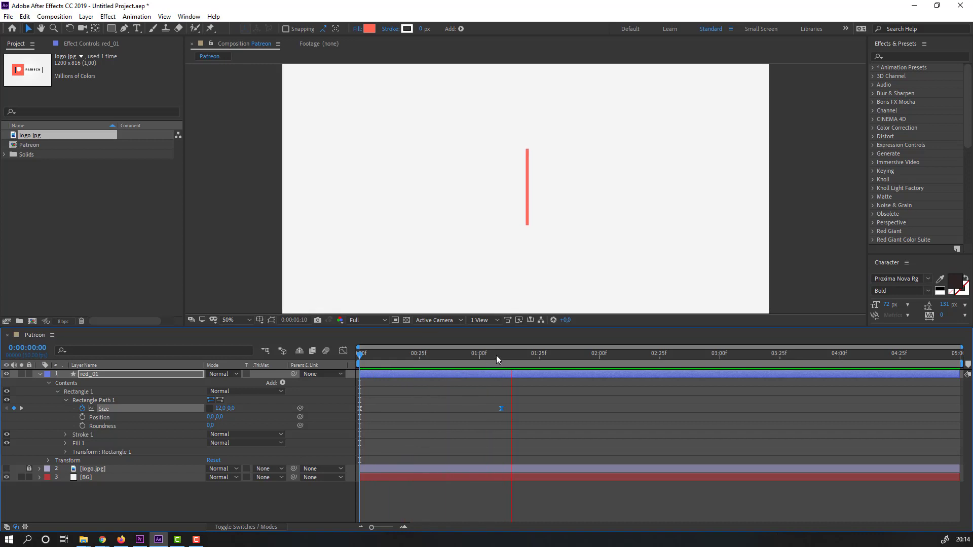
Make the logo.jpg layer visible again and move the current time to the second size keyframe at 0:00:01:09
{"action": "left_click", "coordinate": [504, 356]}
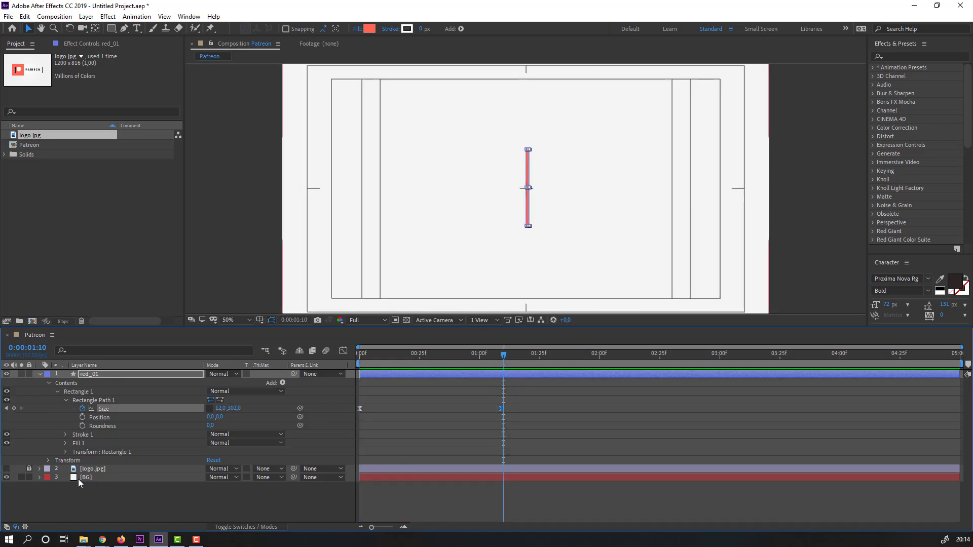
{"action": "left_click", "coordinate": [6, 477]}
{"action": "left_click", "coordinate": [6, 468]}
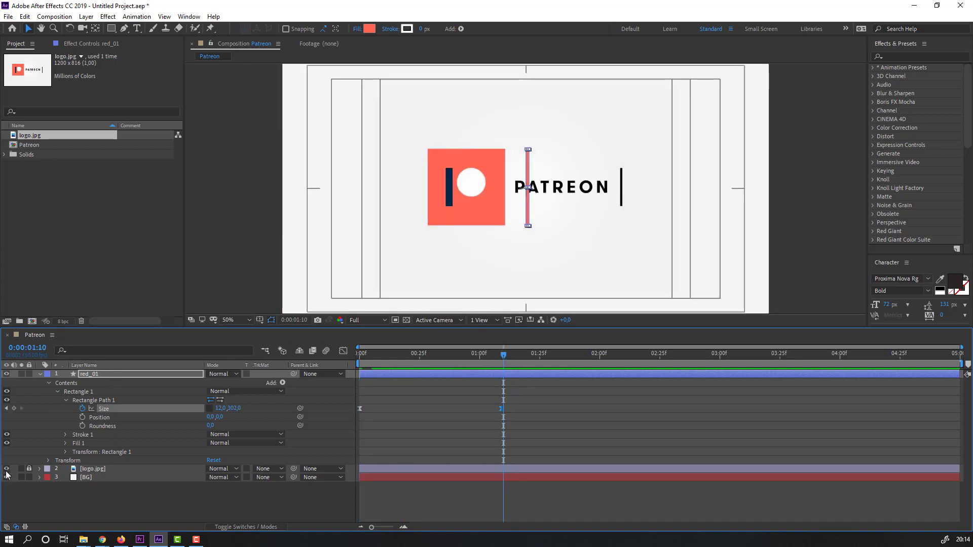
{"action": "left_click", "coordinate": [6, 477]}
{"action": "key", "text": "period"}
{"action": "left_click_drag", "start_coordinate": [461, 363], "coordinate": [495, 362]}
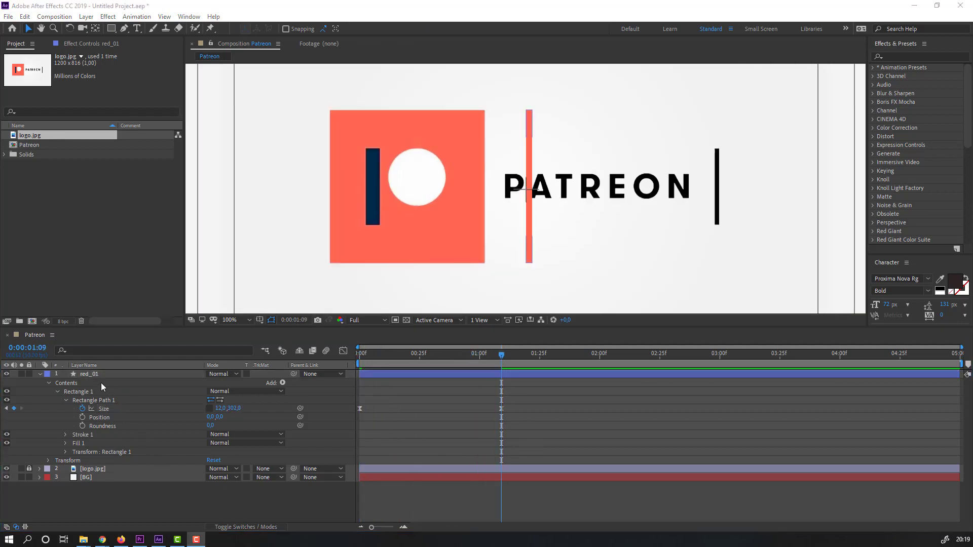
Keyframe the red_01 layer's position at 0:00:01:09, and set its X position to 733 at 0:00:02:05
{"action": "left_click", "coordinate": [92, 376]}
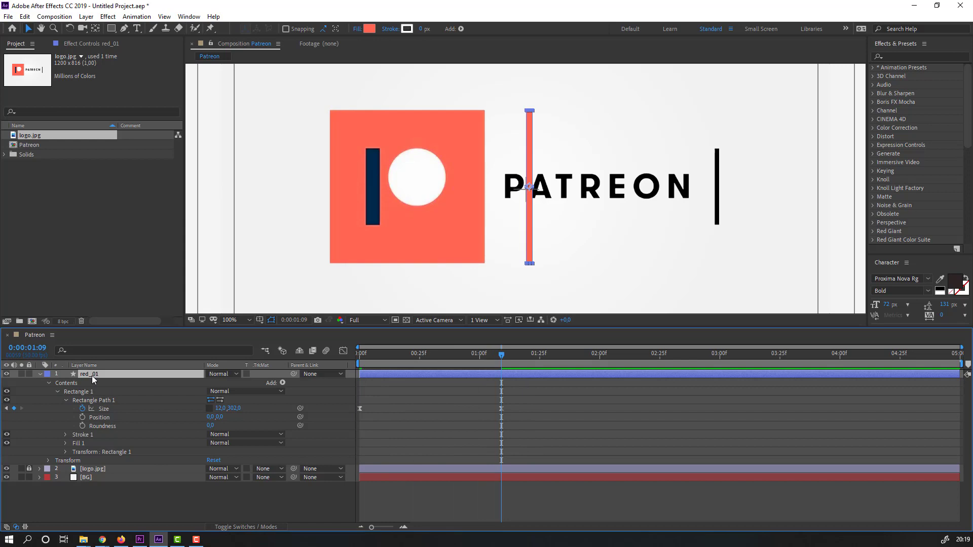
{"action": "key", "text": "shift+p"}
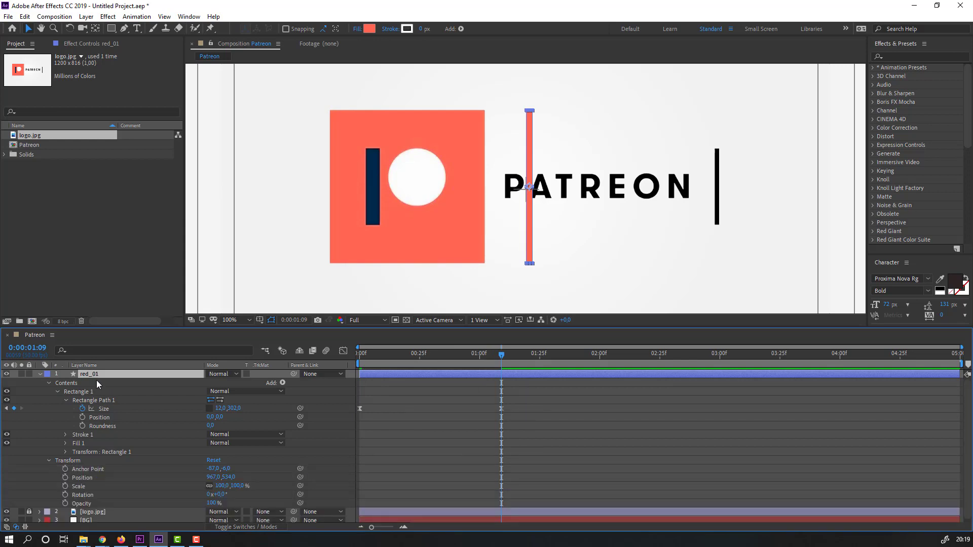
{"action": "left_click", "coordinate": [65, 477]}
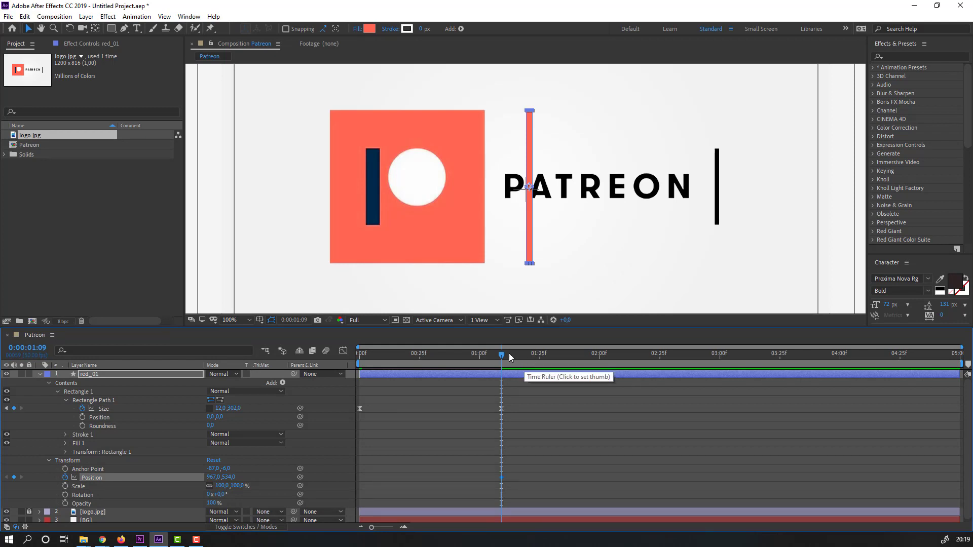
{"action": "left_click_drag", "start_coordinate": [509, 354], "coordinate": [612, 358]}
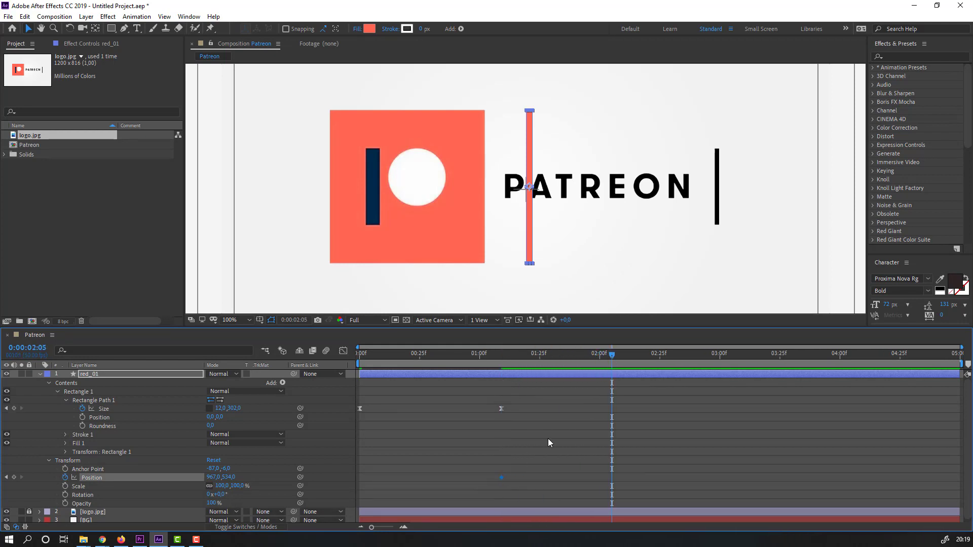
{"action": "left_click_drag", "start_coordinate": [212, 478], "coordinate": [97, 480]}
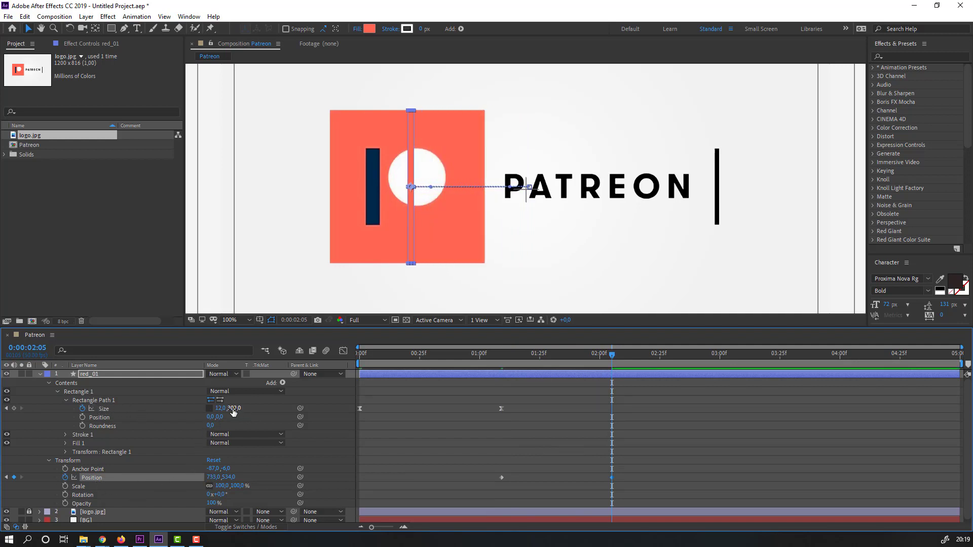
At 0:00:02:05, fit the red_01 rectangle over the logo's red square with a width of 305 and X position 728
{"action": "left_click_drag", "start_coordinate": [220, 409], "coordinate": [381, 411]}
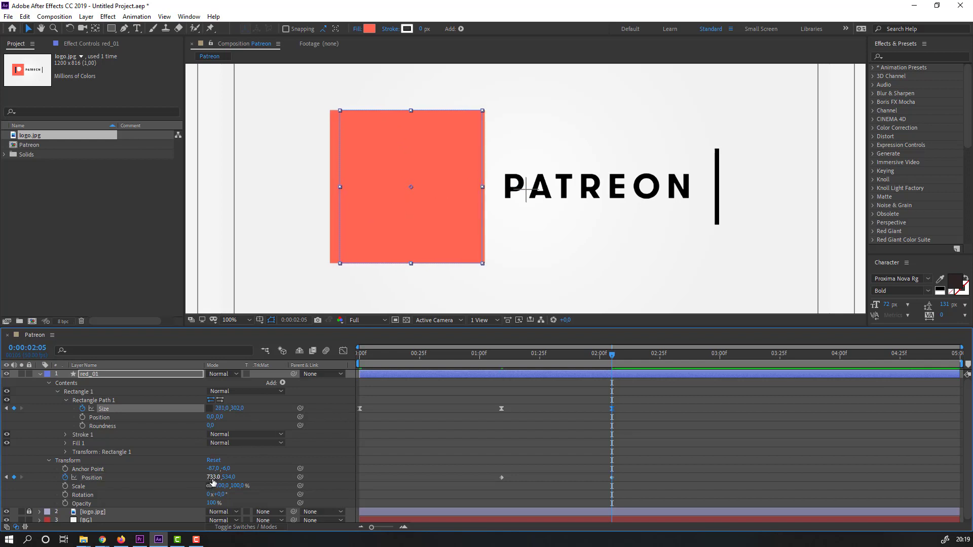
{"action": "left_click_drag", "start_coordinate": [212, 478], "coordinate": [211, 478]}
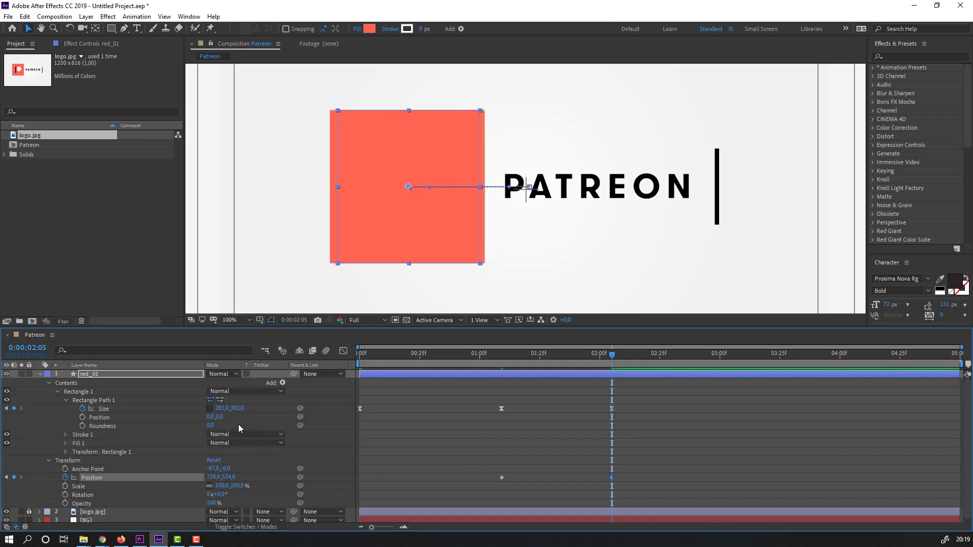
{"action": "left_click_drag", "start_coordinate": [225, 410], "coordinate": [234, 408]}
{"action": "left_click_drag", "start_coordinate": [219, 478], "coordinate": [213, 478]}
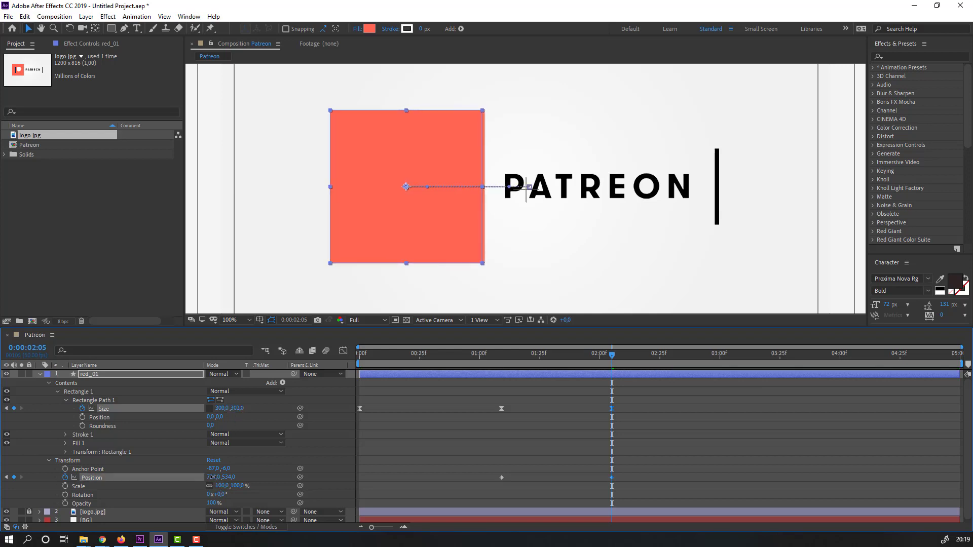
{"action": "left_click", "coordinate": [218, 408]}
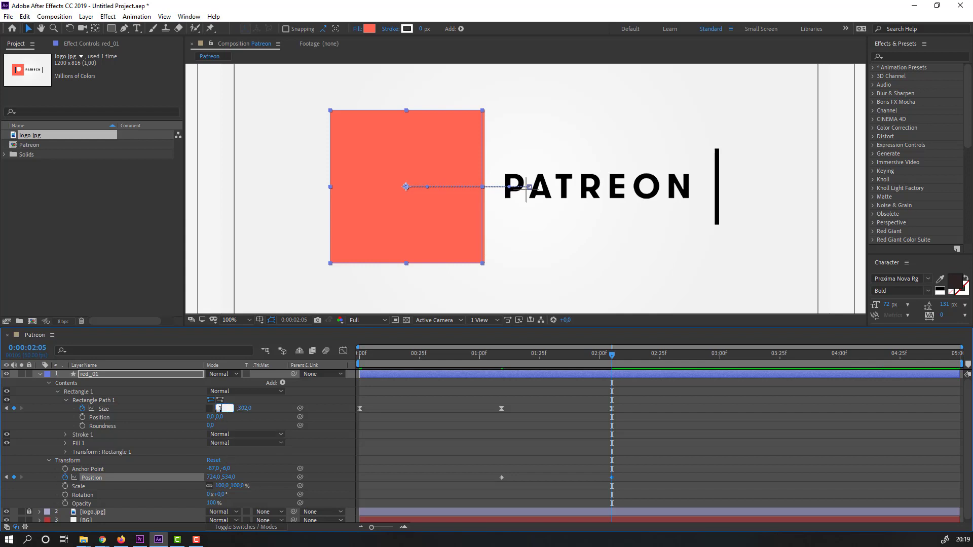
{"action": "key", "text": "Return"}
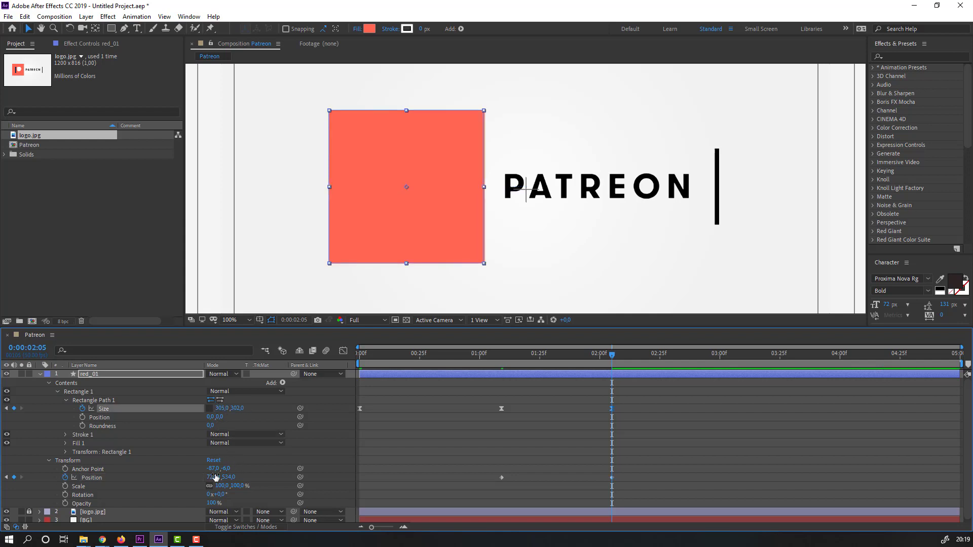
{"action": "left_click_drag", "start_coordinate": [213, 476], "coordinate": [213, 478]}
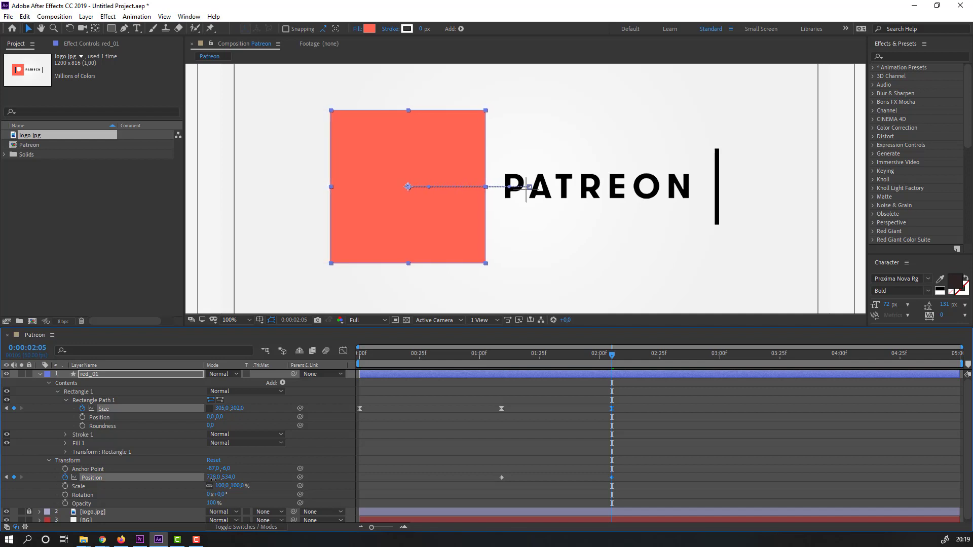
Hide the logo.jpg reference layer
{"action": "scroll", "coordinate": [106, 509], "scroll_direction": "down", "scroll_amount": 1}
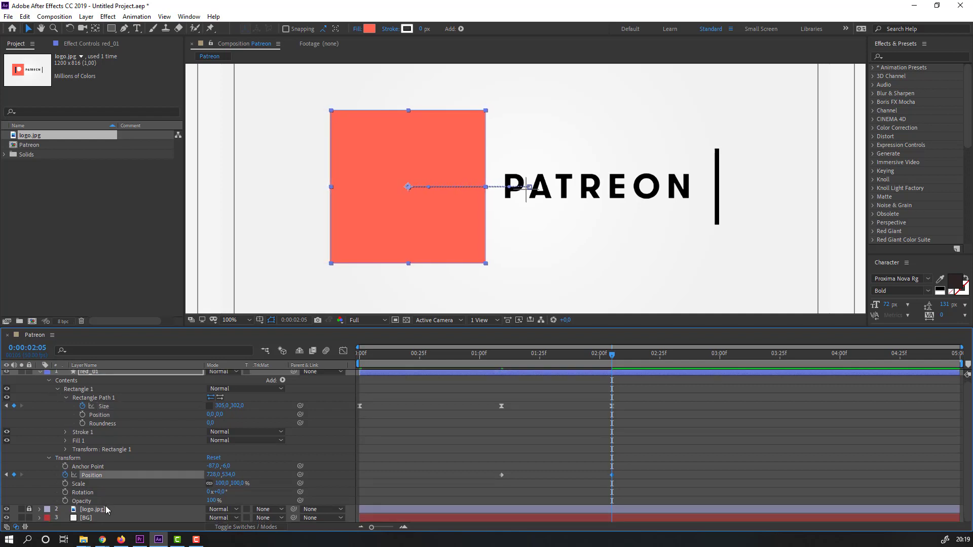
{"action": "left_click", "coordinate": [6, 509]}
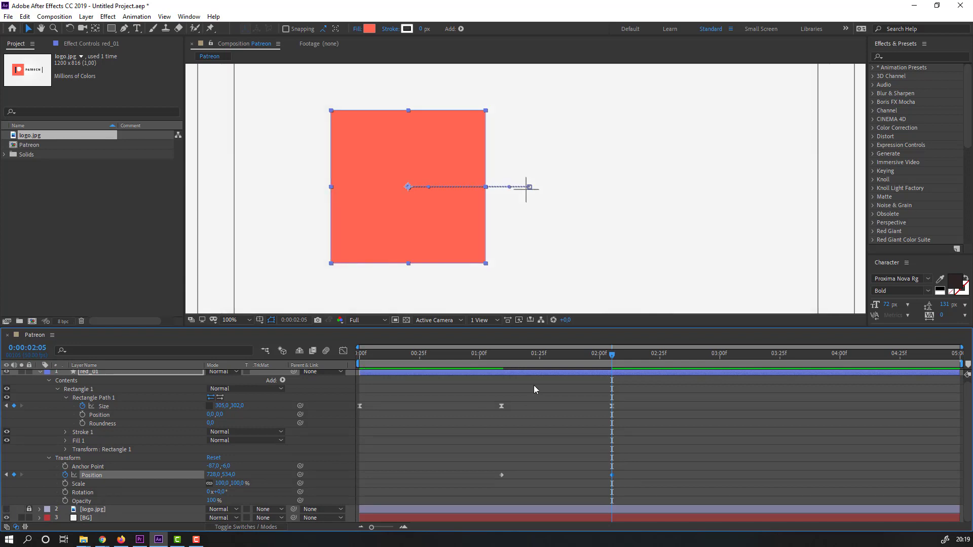
Play back the current animation of the bar growing and expanding into the square
{"action": "left_click_drag", "start_coordinate": [507, 353], "coordinate": [431, 353]}
{"action": "left_click", "coordinate": [564, 416]}
{"action": "key", "text": "space"}
{"action": "key", "text": "comma"}
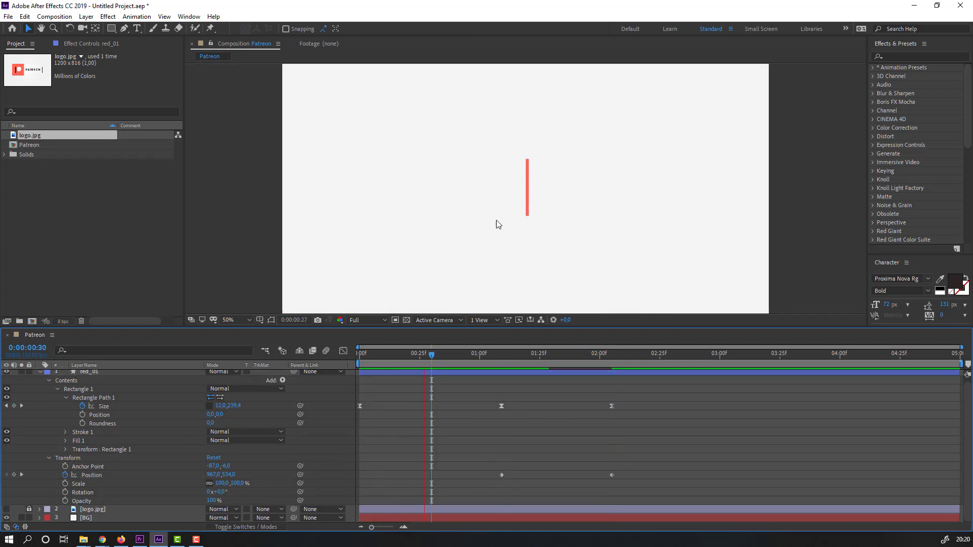
{"action": "key", "text": "space"}
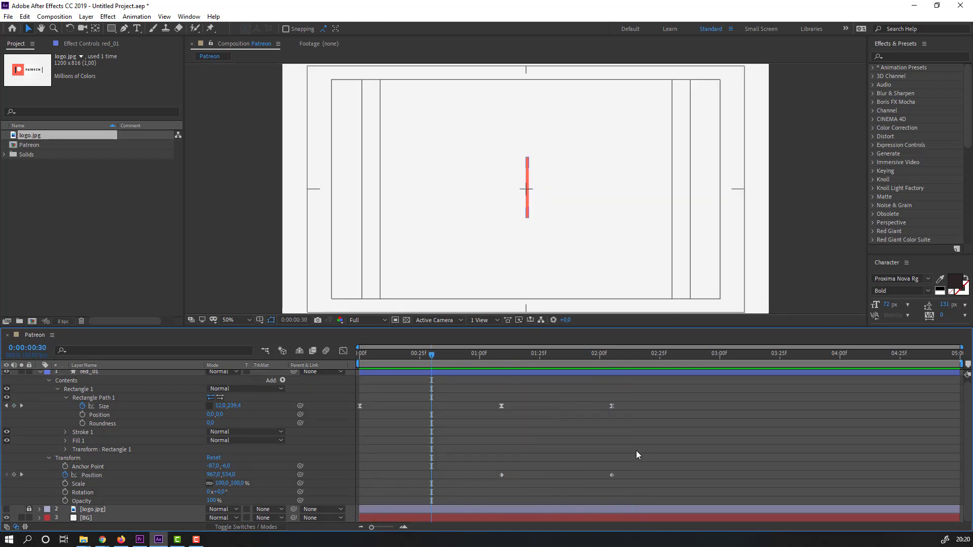
Apply Easy Ease to both position keyframes of the red_01 layer and preview the motion
{"action": "left_click_drag", "start_coordinate": [668, 468], "coordinate": [491, 485]}
{"action": "right_click", "coordinate": [501, 474]}
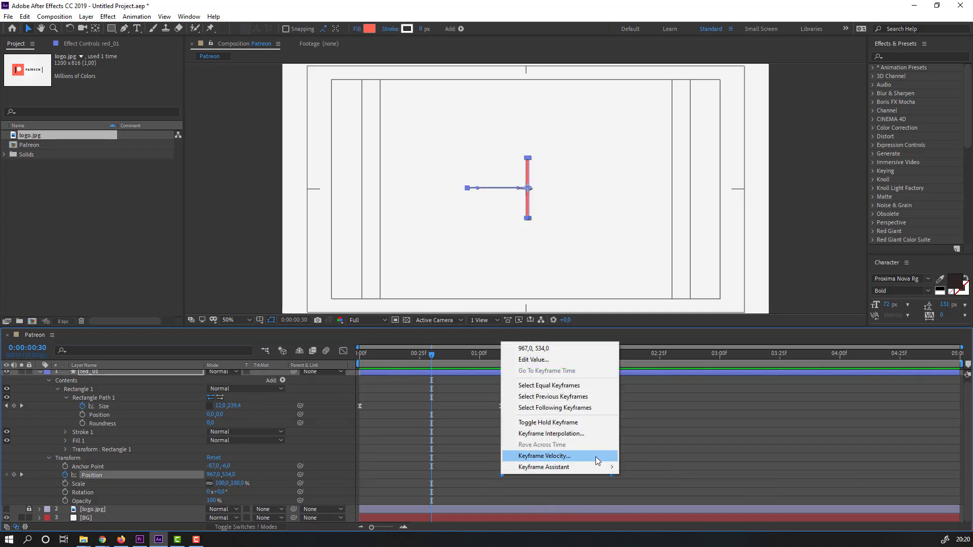
{"action": "mouse_move", "coordinate": [595, 468]}
{"action": "left_click", "coordinate": [646, 400]}
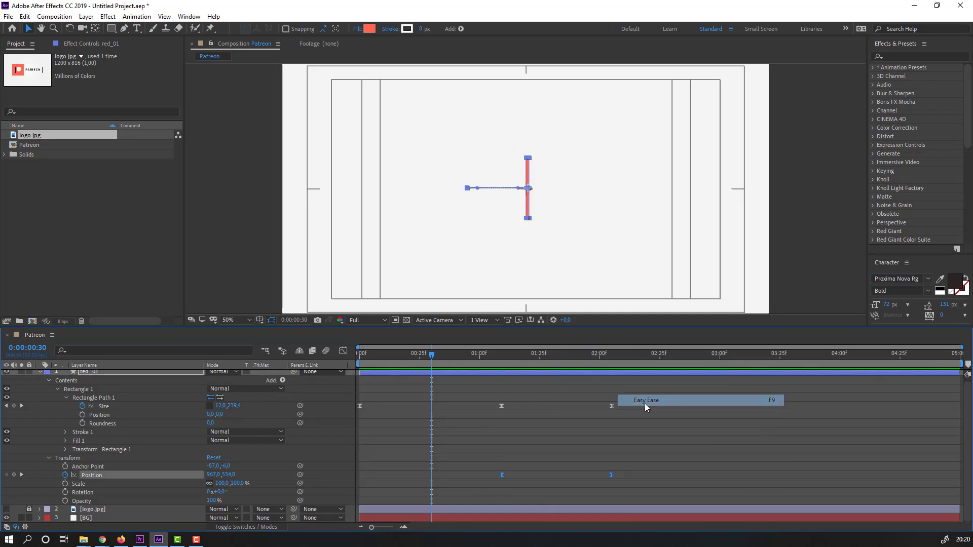
{"action": "key", "text": "space"}
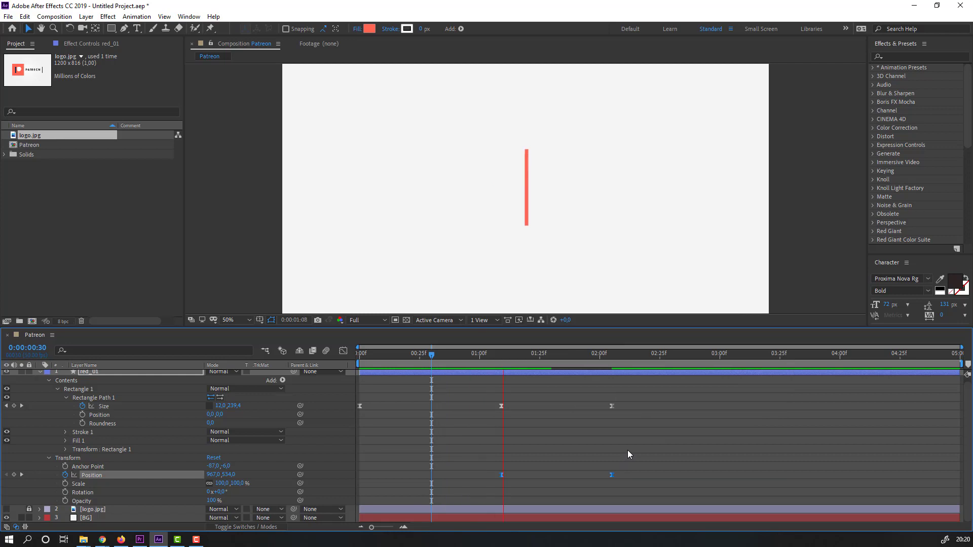
In the Graph Editor, lengthen the ease into red_01's final size and position keyframes, and preview the motion
{"action": "left_click_drag", "start_coordinate": [681, 395], "coordinate": [471, 485]}
{"action": "left_click", "coordinate": [343, 350]}
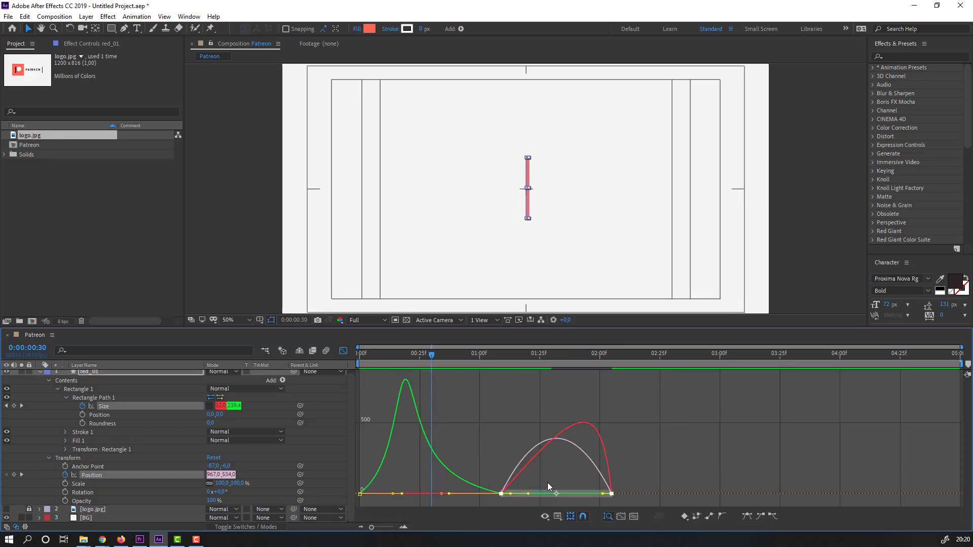
{"action": "left_click_drag", "start_coordinate": [546, 482], "coordinate": [522, 494]}
{"action": "left_click_drag", "start_coordinate": [642, 483], "coordinate": [570, 501]}
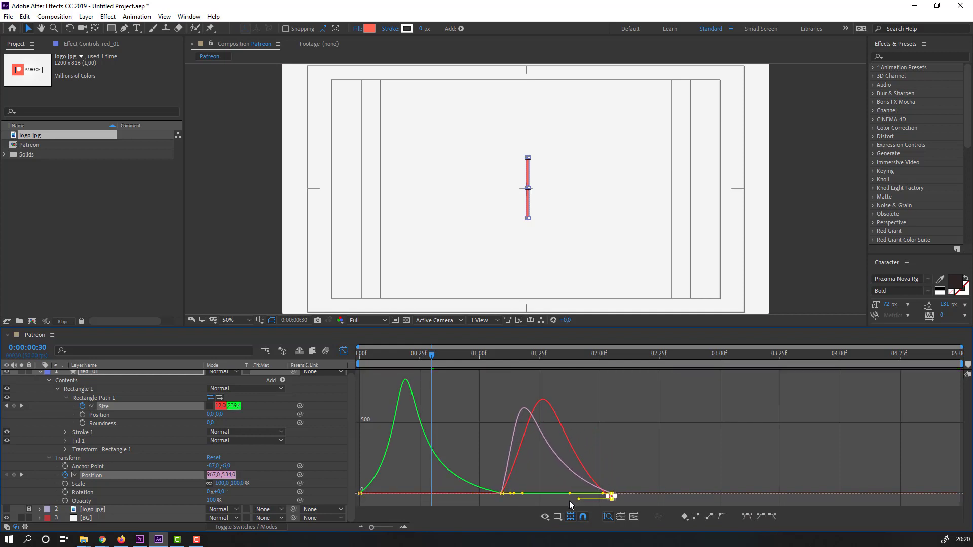
{"action": "key", "text": "space"}
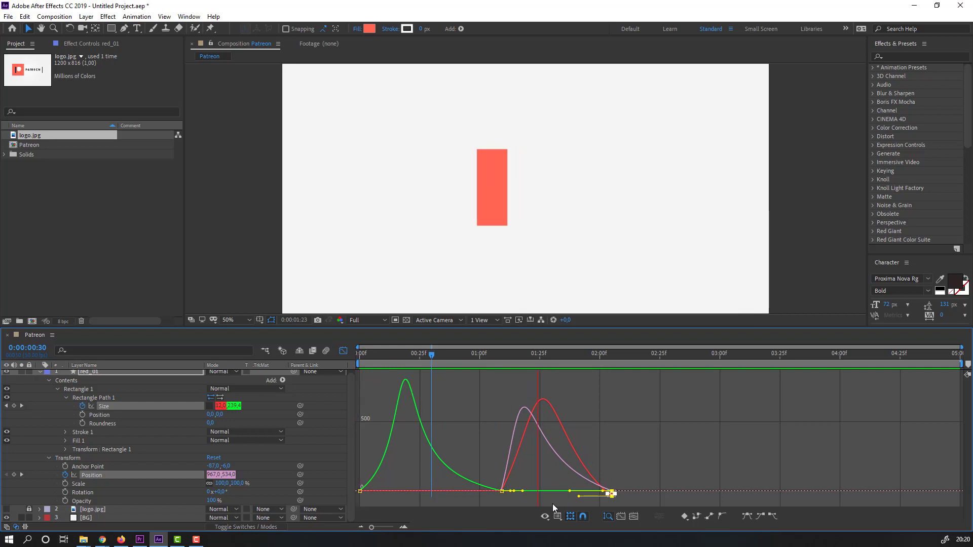
{"action": "key", "text": "space"}
Lengthen the ease out of red_01's size and position keyframes at 0:00:01:09, preview it, and return to the keyframe view
{"action": "left_click_drag", "start_coordinate": [493, 483], "coordinate": [538, 494]}
{"action": "key", "text": "space"}
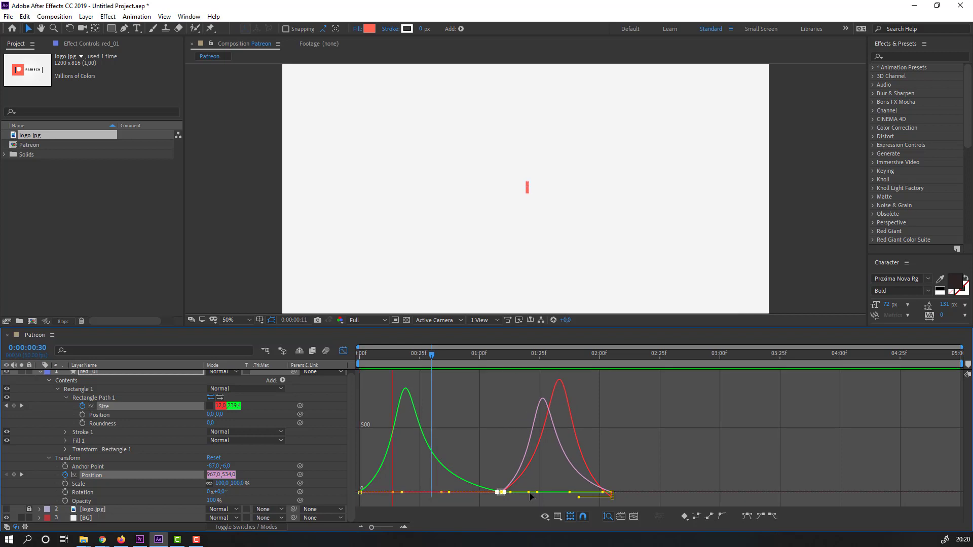
{"action": "key", "text": "space"}
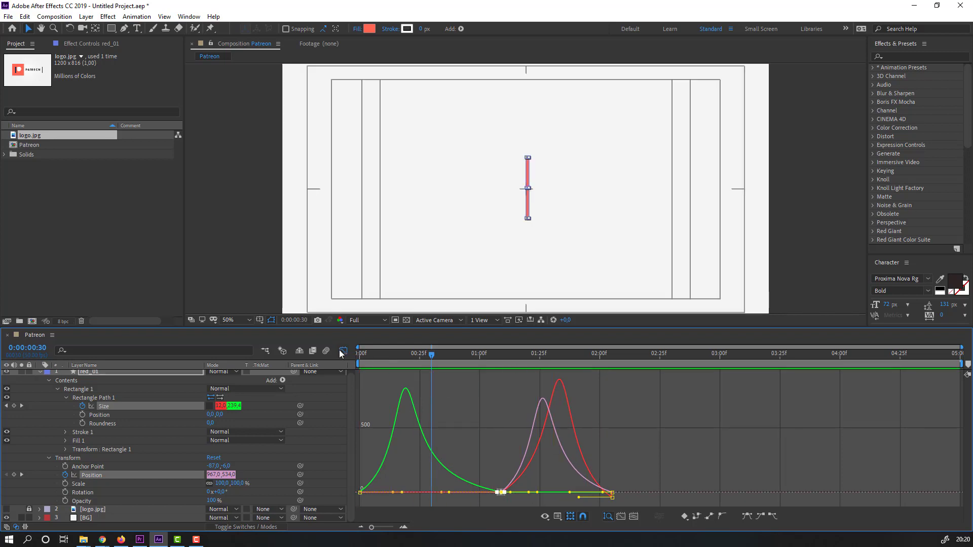
{"action": "key", "text": "shift+F3"}
Try delaying red_01's final size and position keyframes to about 0:00:02:18 and preview the slower expansion
{"action": "left_click_drag", "start_coordinate": [649, 396], "coordinate": [646, 476]}
{"action": "key", "text": "space"}
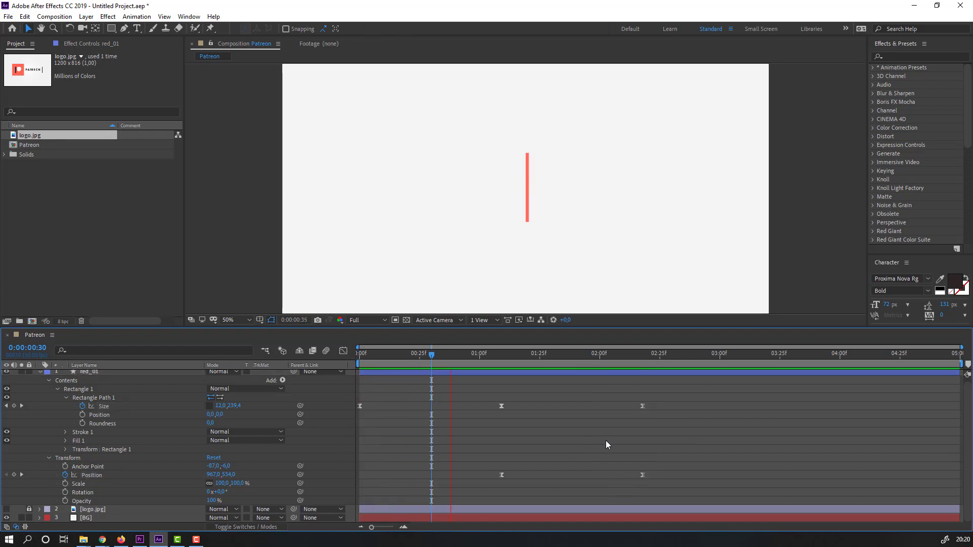
{"action": "scroll", "coordinate": [463, 285], "scroll_direction": "down", "scroll_amount": 2}
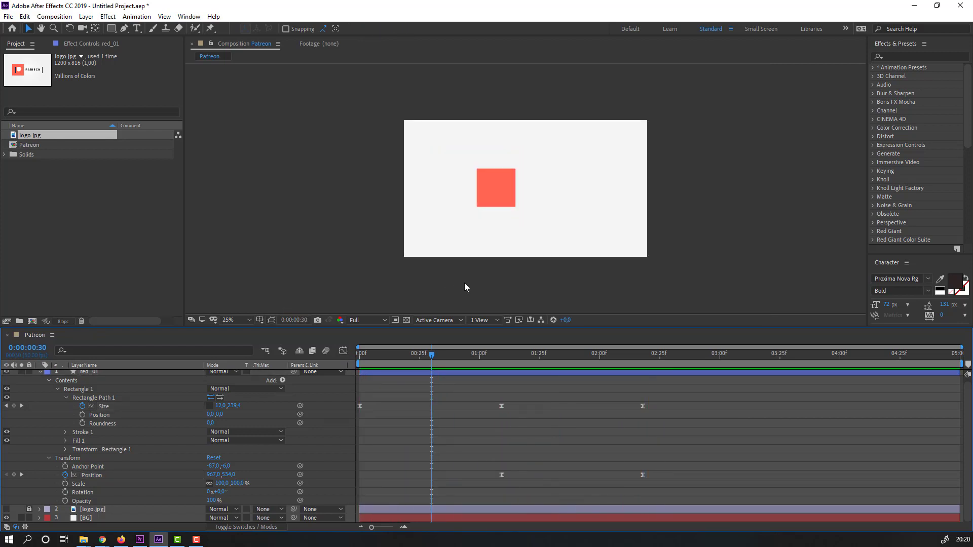
{"action": "key", "text": "space"}
Move red_01's final size keyframe to 0:00:01:48 and preview the expansion
{"action": "left_click_drag", "start_coordinate": [643, 406], "coordinate": [594, 406]}
{"action": "scroll", "coordinate": [373, 269], "scroll_direction": "up", "scroll_amount": 2}
{"action": "key", "text": "space"}
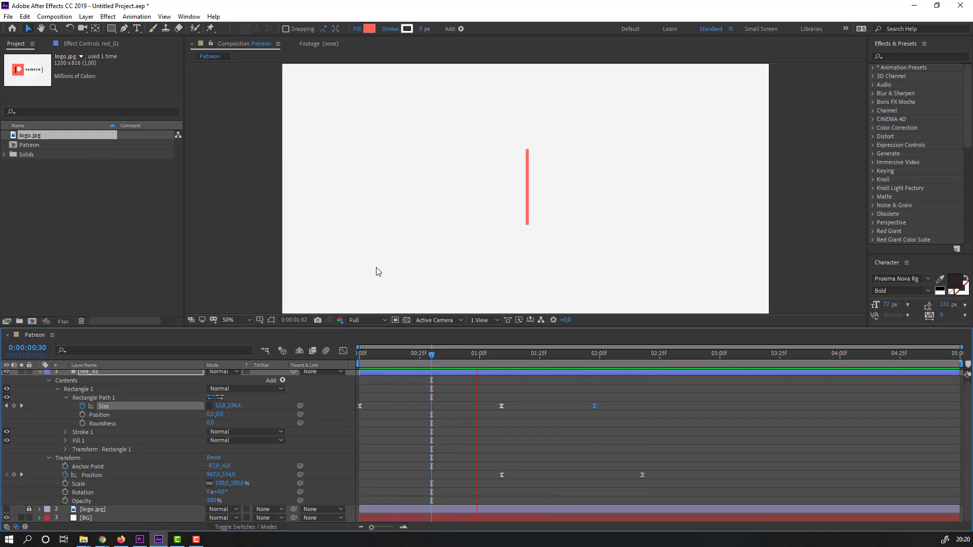
{"action": "scroll", "coordinate": [401, 264], "scroll_direction": "down", "scroll_amount": 2}
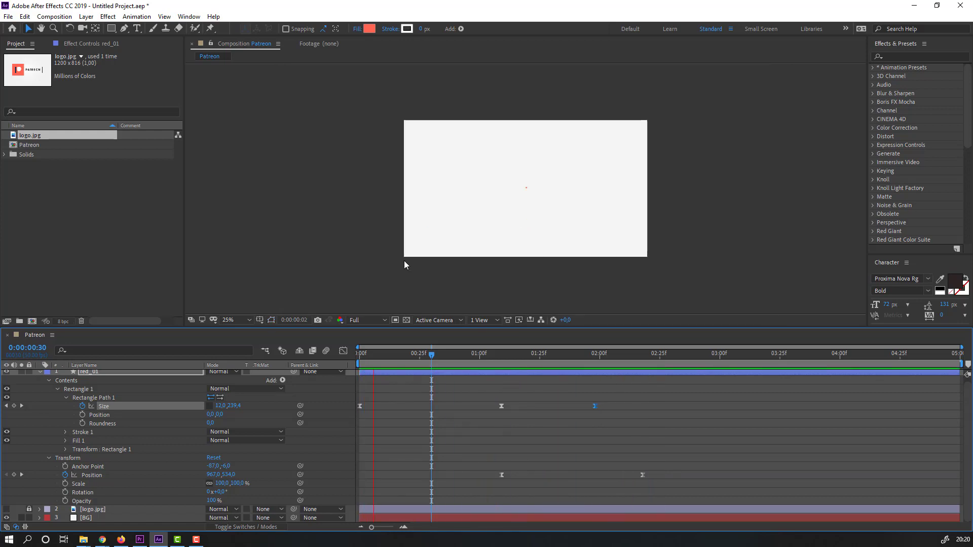
{"action": "key", "text": "space"}
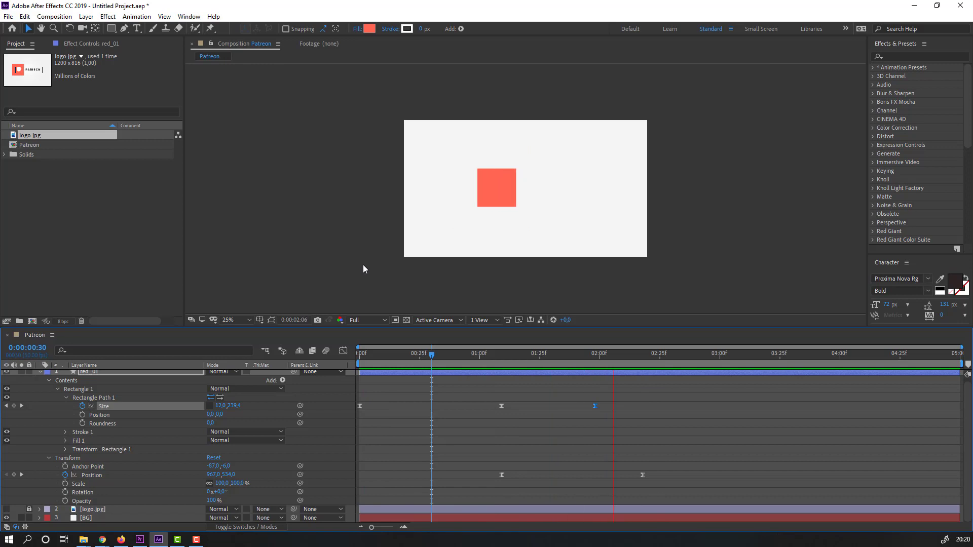
Move red_01's final position keyframe to about 0:00:02:09 and preview the motion
{"action": "left_click_drag", "start_coordinate": [538, 355], "coordinate": [566, 358]}
{"action": "left_click_drag", "start_coordinate": [641, 475], "coordinate": [620, 475]}
{"action": "key", "text": "space"}
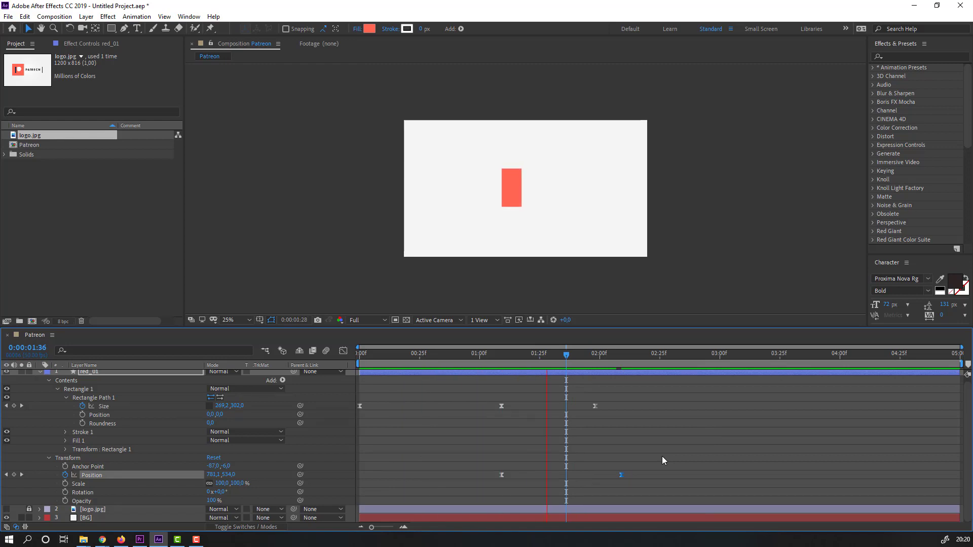
{"action": "key", "text": "space"}
{"action": "scroll", "coordinate": [500, 226], "scroll_direction": "up", "scroll_amount": 2}
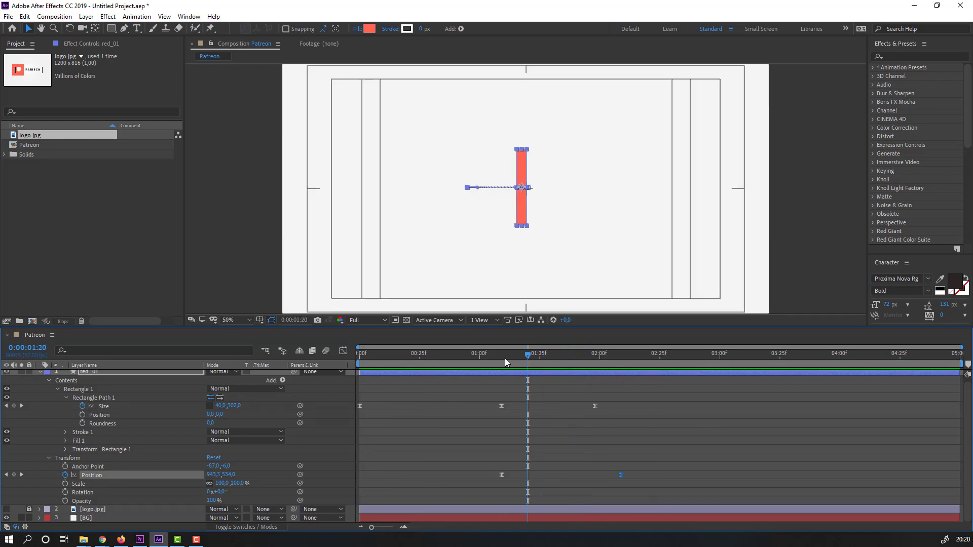
At 0:00:01:09, duplicate the red_01 layer and remove the position animation from the copy, red_02
{"action": "left_click", "coordinate": [501, 355]}
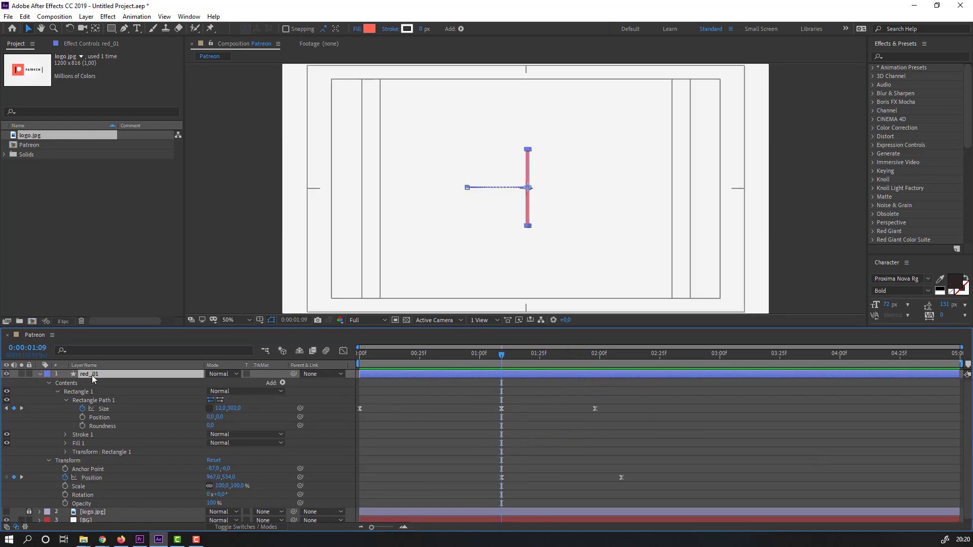
{"action": "key", "text": "ctrl+d"}
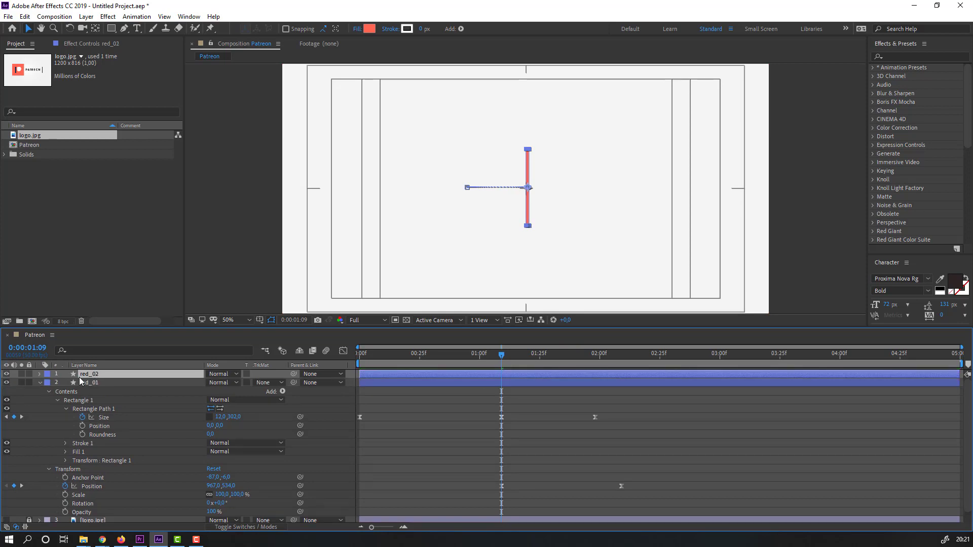
{"action": "key", "text": "u"}
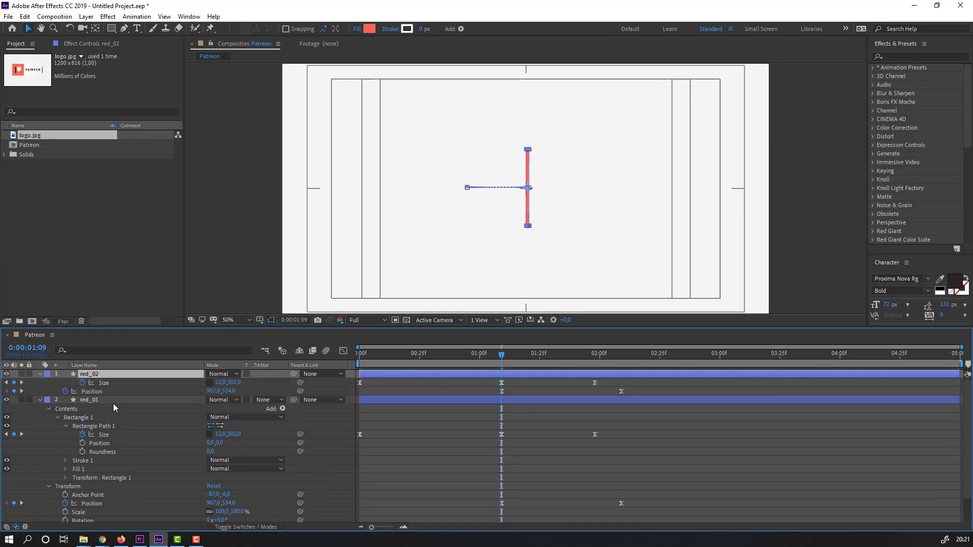
{"action": "left_click", "coordinate": [65, 391]}
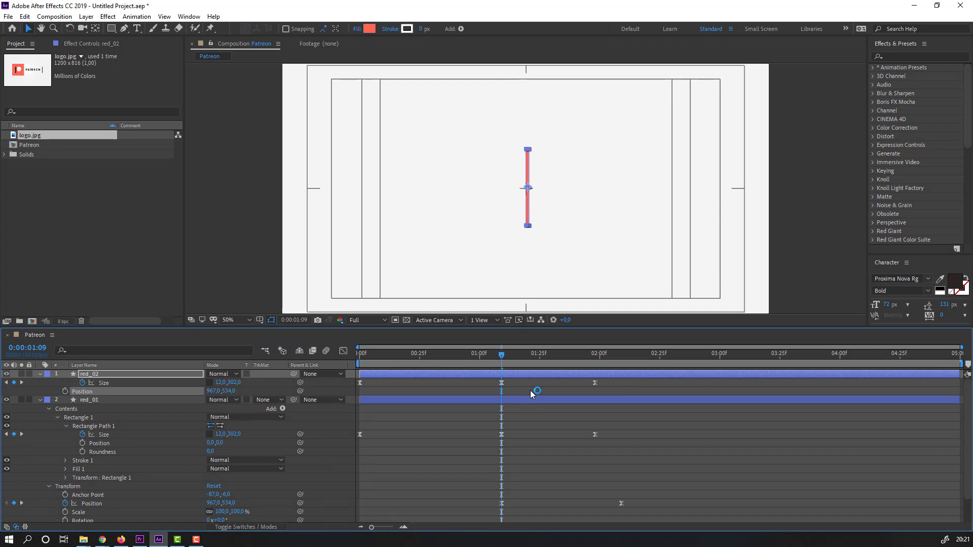
Delete the last size keyframe of the red_02 layer
{"action": "left_click_drag", "start_coordinate": [500, 355], "coordinate": [357, 357]}
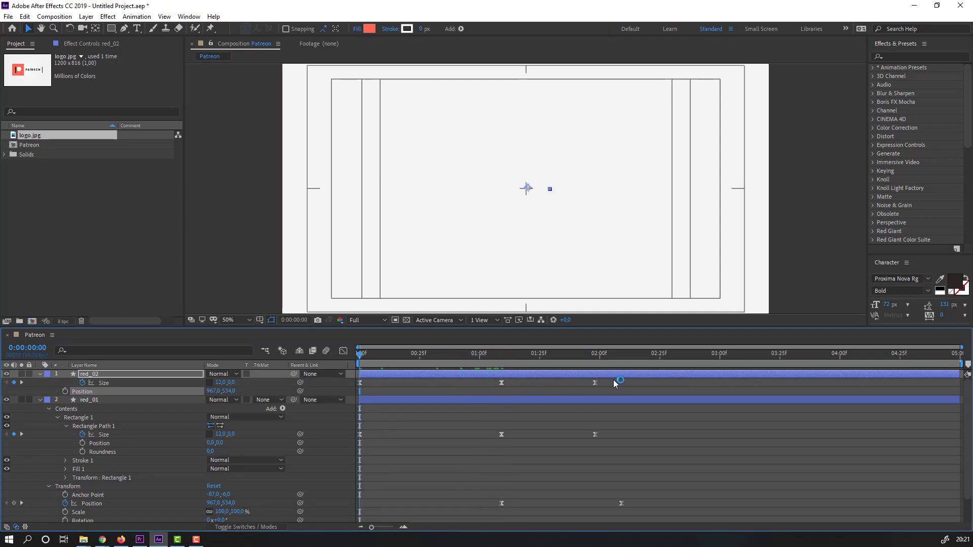
{"action": "left_click_drag", "start_coordinate": [613, 380], "coordinate": [554, 416]}
{"action": "key", "text": "Delete"}
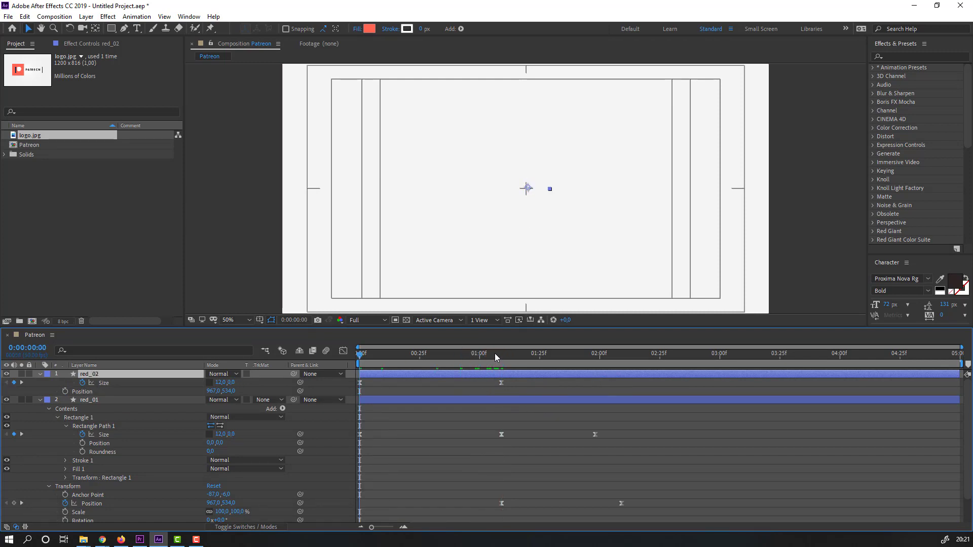
At 0:00:01:48, show the logo.jpg reference layer and set the red_02 rectangle's height to 198
{"action": "left_click_drag", "start_coordinate": [495, 354], "coordinate": [596, 359]}
{"action": "left_click", "coordinate": [463, 401]}
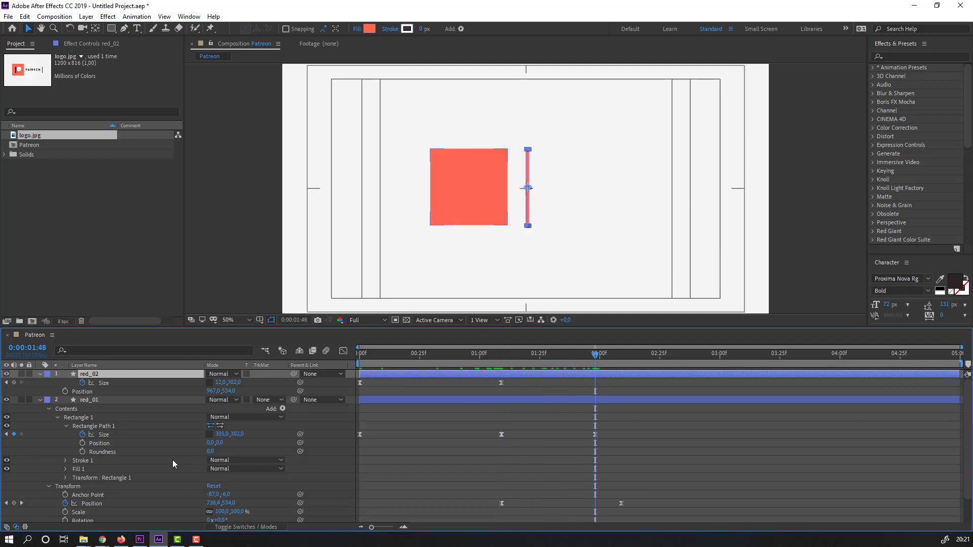
{"action": "scroll", "coordinate": [162, 464], "scroll_direction": "down", "scroll_amount": 2}
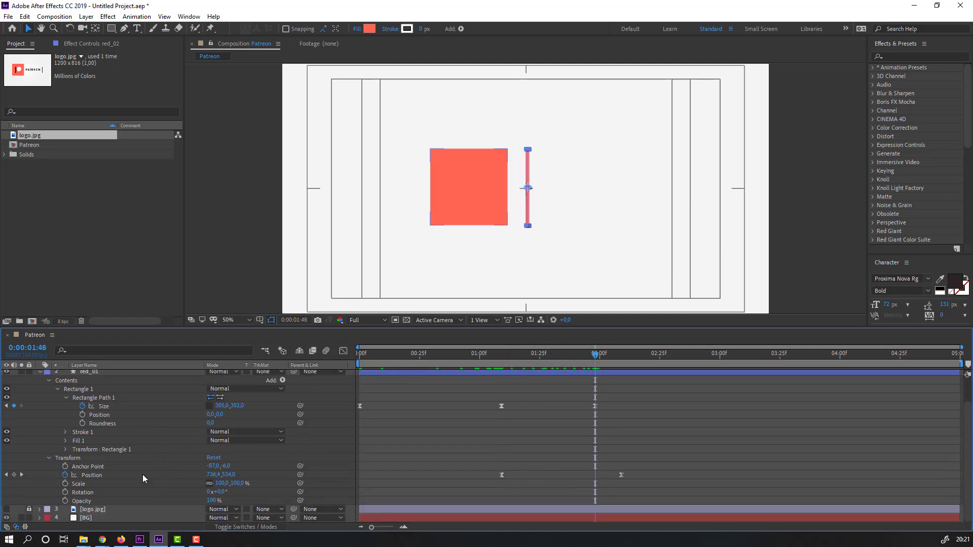
{"action": "left_click", "coordinate": [7, 509]}
{"action": "key", "text": "period"}
{"action": "key", "text": "period"}
{"action": "scroll", "coordinate": [512, 406], "scroll_direction": "up", "scroll_amount": 2}
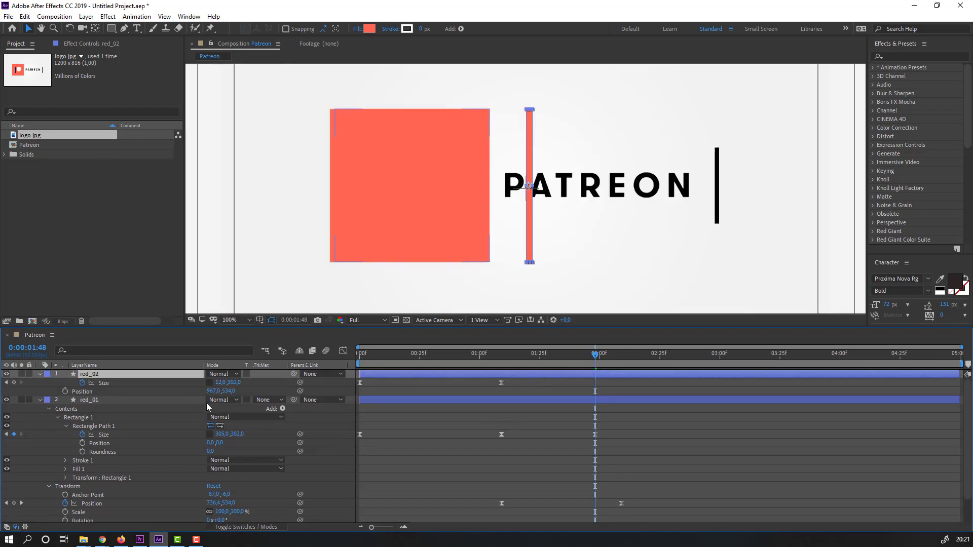
{"action": "left_click_drag", "start_coordinate": [234, 383], "coordinate": [183, 401]}
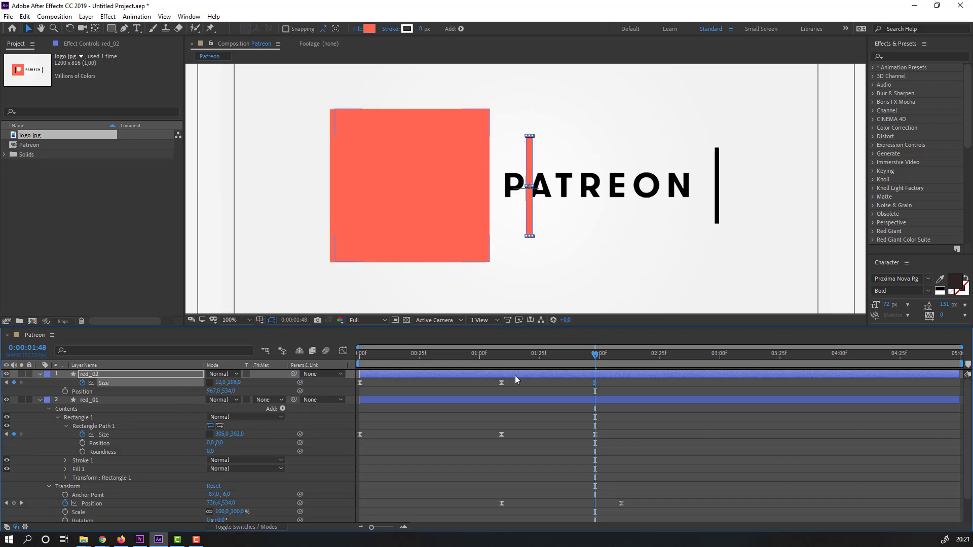
Keyframe red_02's position at 0:00:01:09, and set its X position to 1339 at 0:00:01:48
{"action": "left_click_drag", "start_coordinate": [568, 355], "coordinate": [502, 355]}
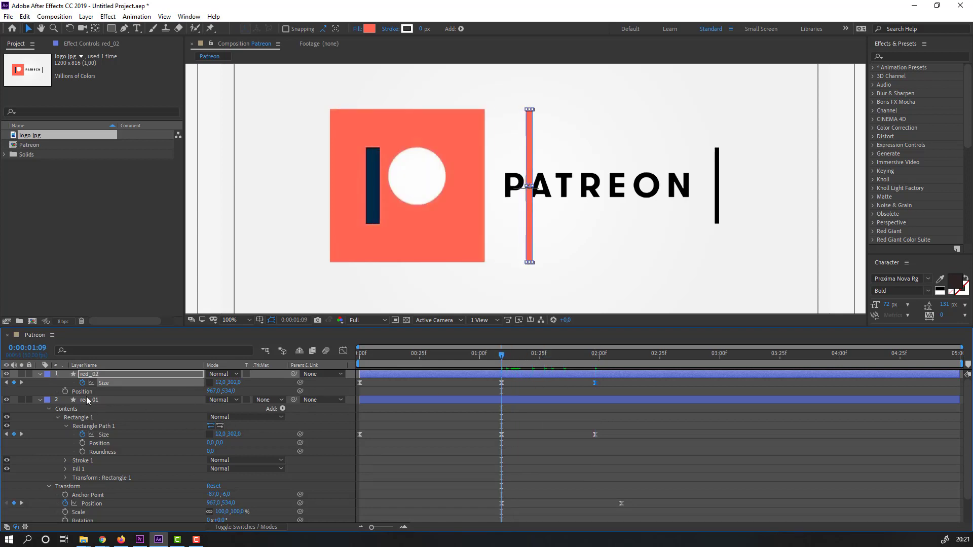
{"action": "left_click", "coordinate": [65, 391]}
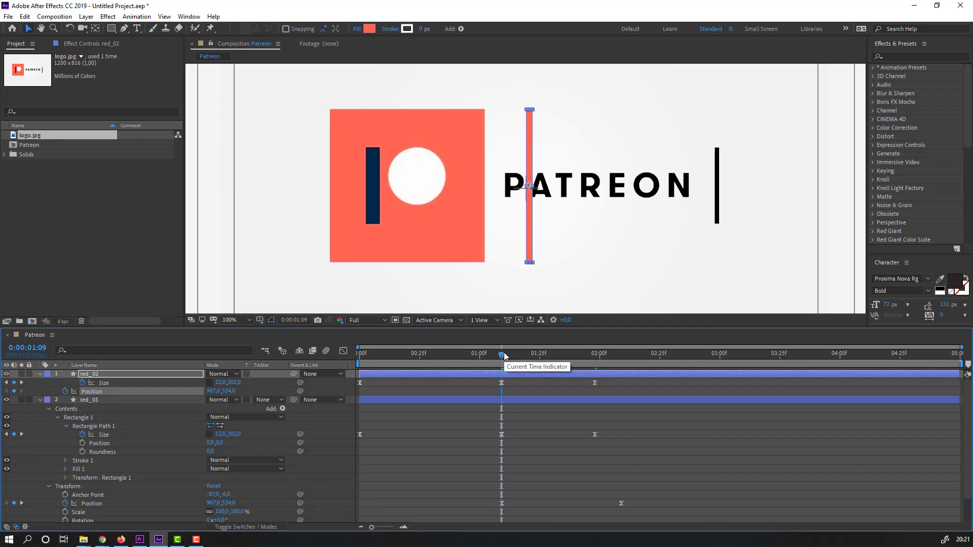
{"action": "left_click_drag", "start_coordinate": [501, 358], "coordinate": [589, 361]}
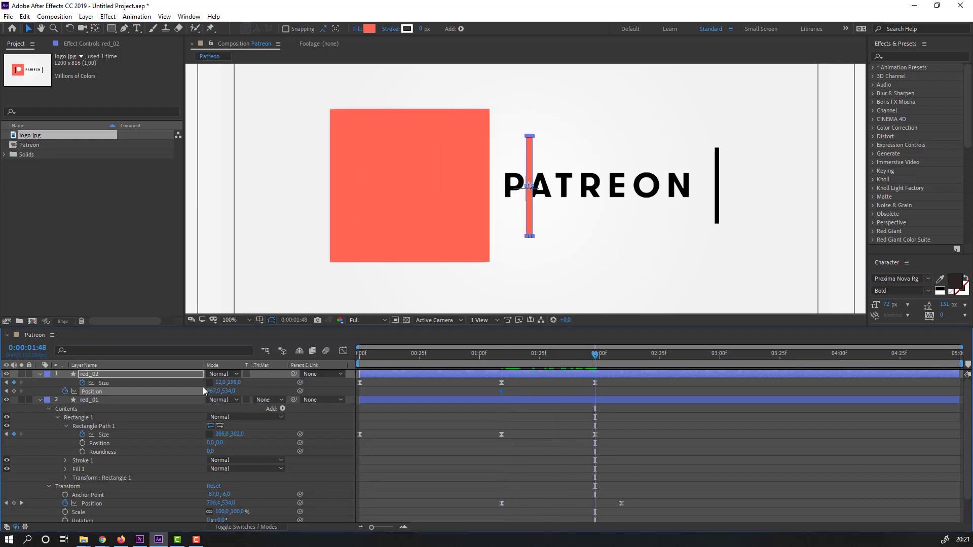
{"action": "left_click_drag", "start_coordinate": [208, 391], "coordinate": [395, 391]}
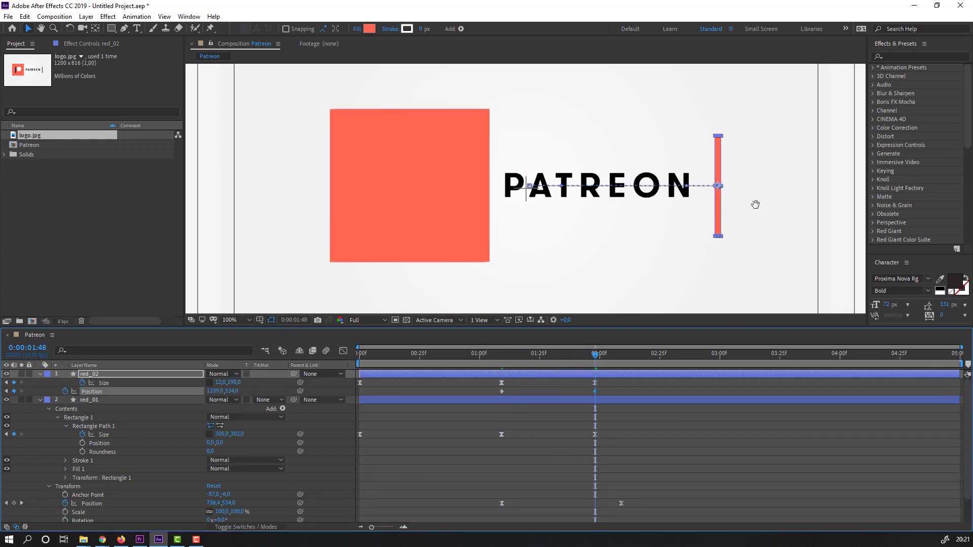
At 0:00:01:48, fit red_02 over the logo's thin vertical bar beside the PATREON text with size 8 by 140 and X position 1338
{"action": "left_click_drag", "start_coordinate": [755, 204], "coordinate": [577, 211]}
{"action": "scroll", "coordinate": [577, 218], "scroll_direction": "up", "scroll_amount": 1}
{"action": "mouse_move", "coordinate": [235, 383]}
{"action": "left_mouse_down"}
{"action": "mouse_move", "coordinate": [206, 383]}
{"action": "mouse_move", "coordinate": [223, 384]}
{"action": "left_mouse_up"}
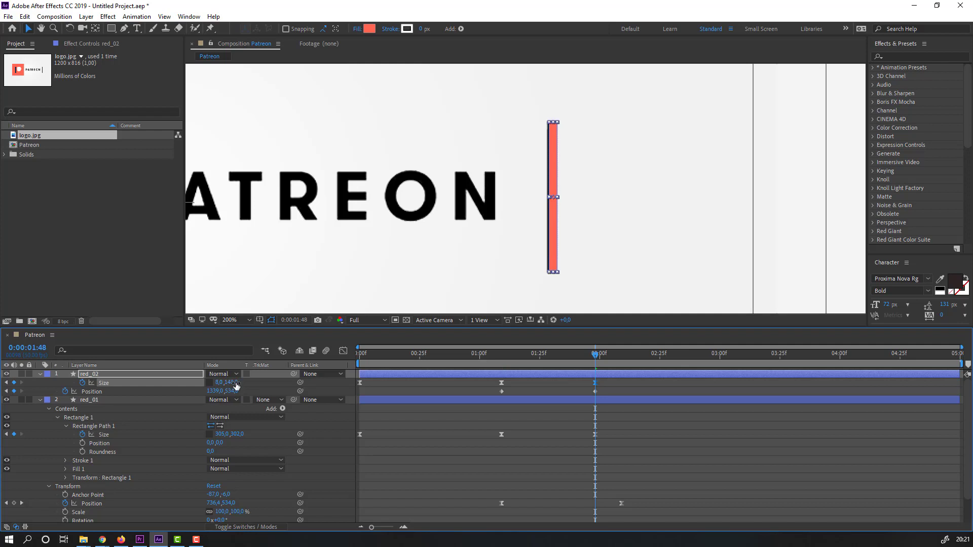
{"action": "left_click", "coordinate": [217, 391]}
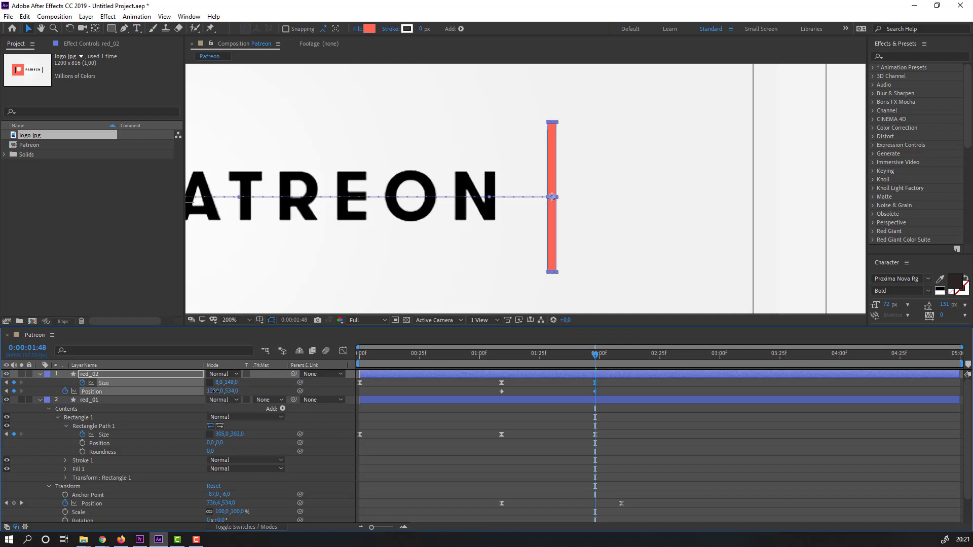
{"action": "scroll", "coordinate": [467, 226], "scroll_direction": "down", "scroll_amount": 3}
{"action": "scroll", "coordinate": [497, 259], "scroll_direction": "down", "scroll_amount": 1}
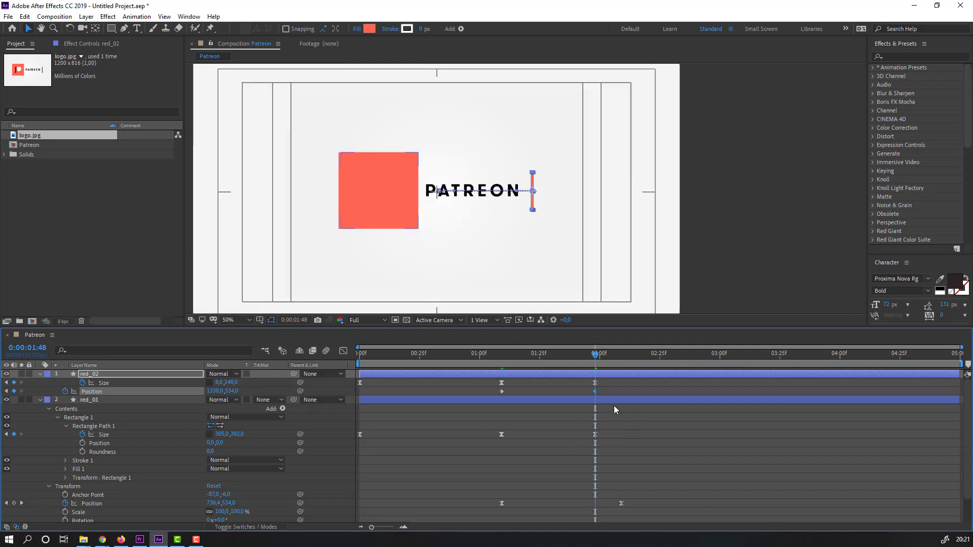
Apply Easy Ease to both position keyframes of the red_02 layer
{"action": "left_click_drag", "start_coordinate": [604, 392], "coordinate": [503, 396]}
{"action": "right_click", "coordinate": [501, 393]}
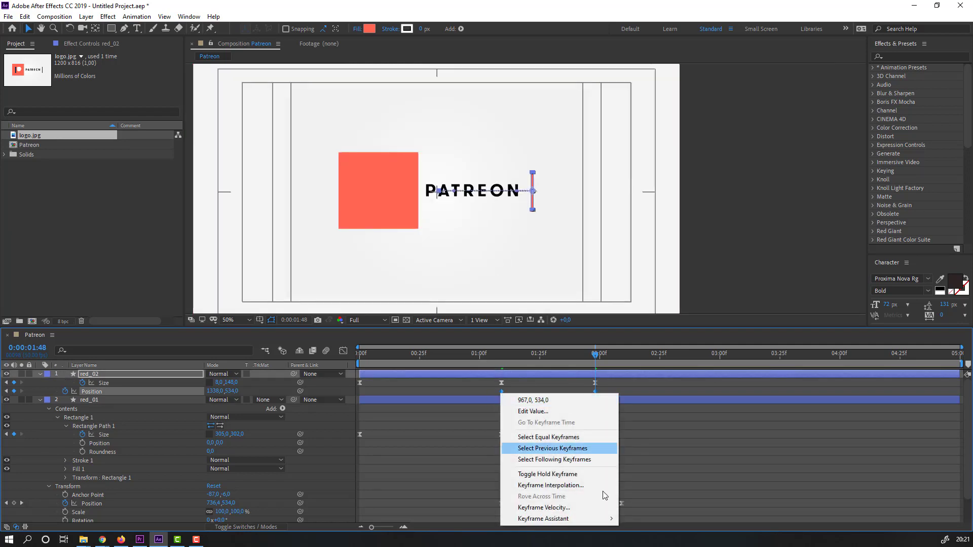
{"action": "mouse_move", "coordinate": [603, 519]}
{"action": "left_click", "coordinate": [639, 455]}
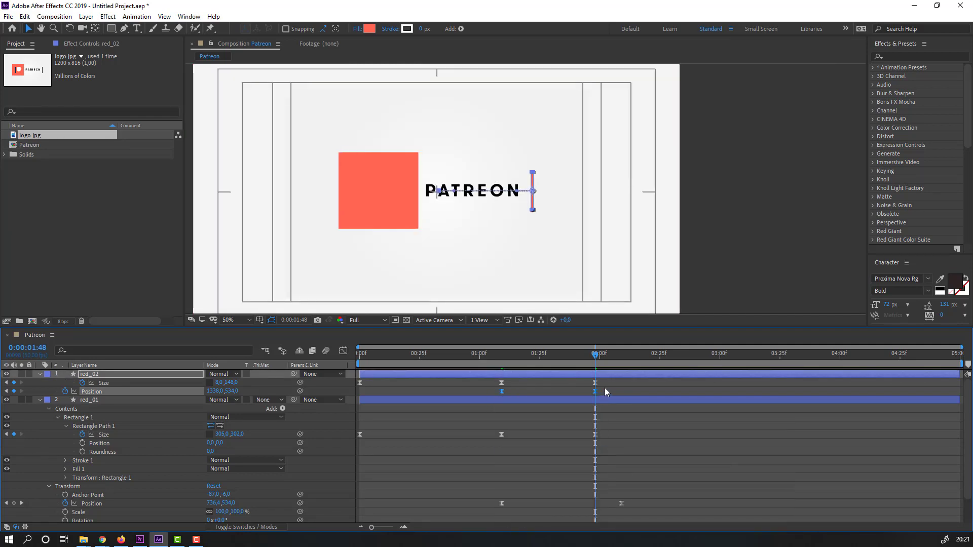
Reshape the speed curves of red_02's size and position keyframes between 0:00:01:09 and 0:00:01:48 into steeper mid-move peaks, and preview
{"action": "left_click_drag", "start_coordinate": [607, 384], "coordinate": [487, 401]}
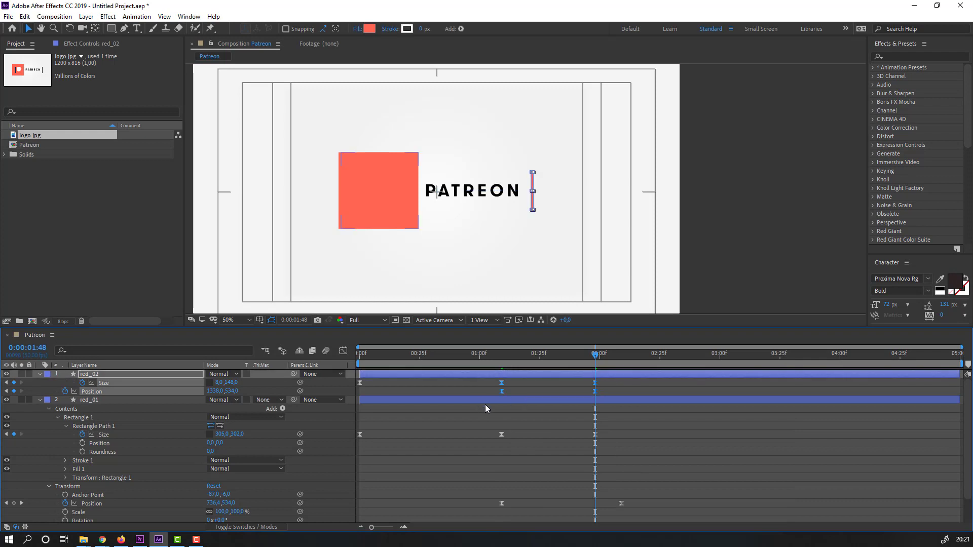
{"action": "left_click", "coordinate": [343, 351]}
{"action": "left_click_drag", "start_coordinate": [613, 469], "coordinate": [567, 477]}
{"action": "left_click_drag", "start_coordinate": [492, 460], "coordinate": [532, 473]}
{"action": "key", "text": "space"}
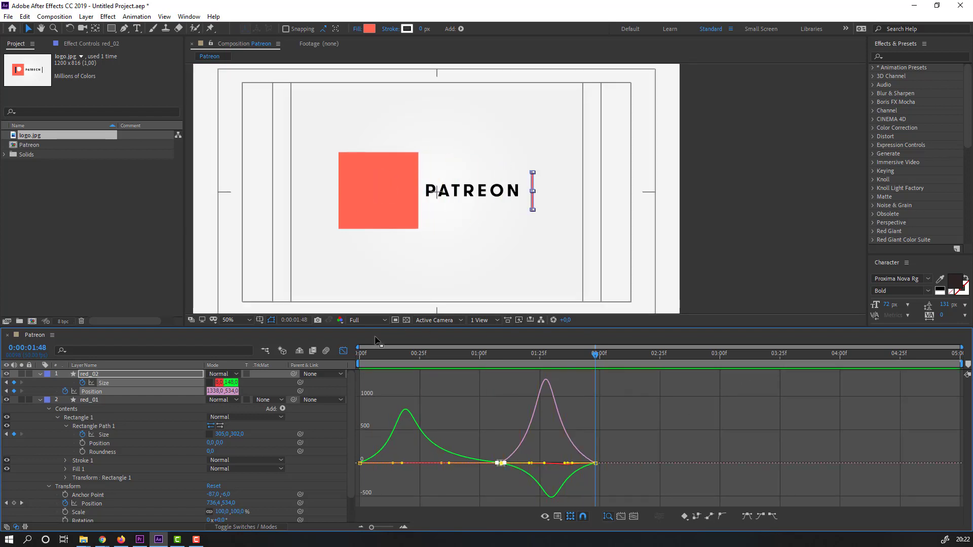
{"action": "left_click", "coordinate": [343, 351]}
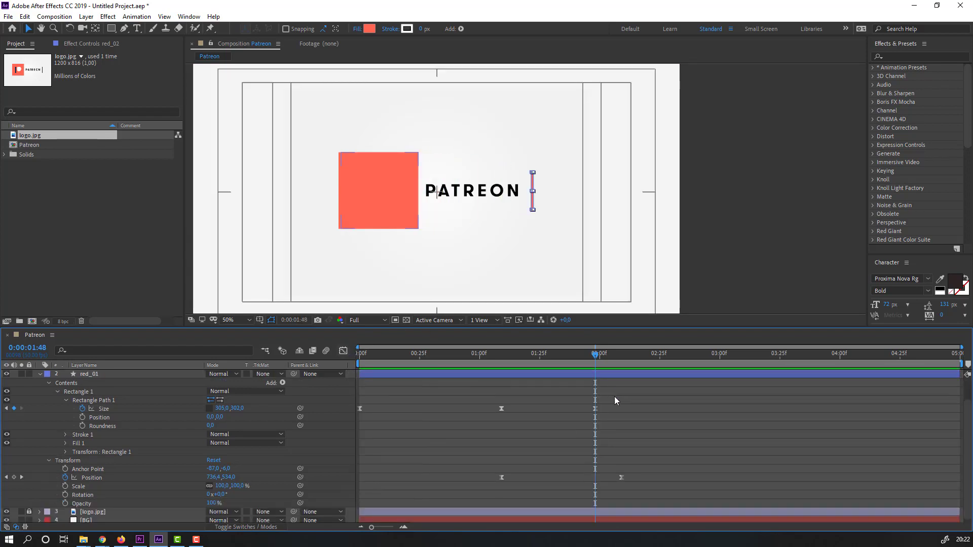
Move red_02's last size and position keyframes to 0:00:02:21, hiding the logo.jpg layer to preview the slower slide
{"action": "mouse_move", "coordinate": [611, 385]}
{"action": "left_mouse_down"}
{"action": "mouse_move", "coordinate": [591, 397]}
{"action": "mouse_move", "coordinate": [616, 394]}
{"action": "left_mouse_up"}
{"action": "key", "text": "space"}
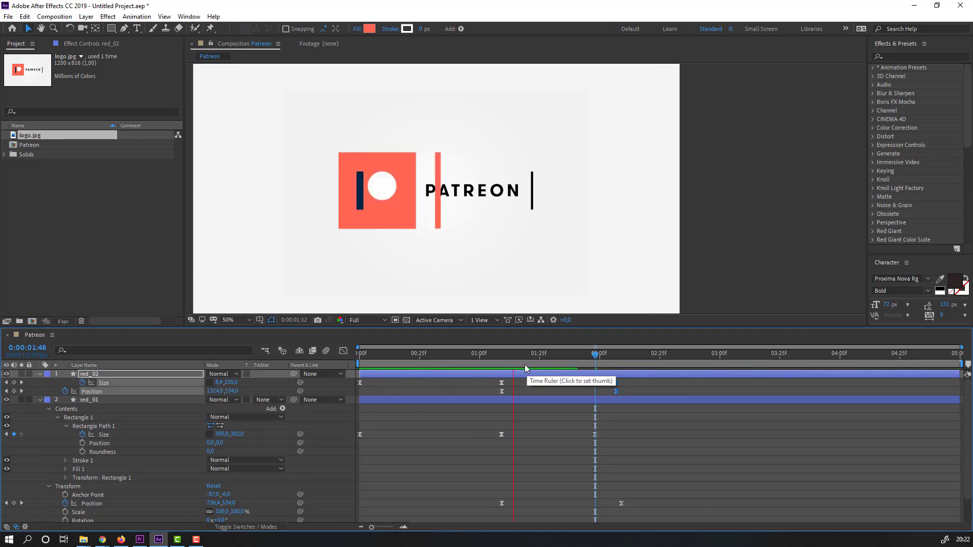
{"action": "scroll", "coordinate": [130, 489], "scroll_direction": "down", "scroll_amount": 2}
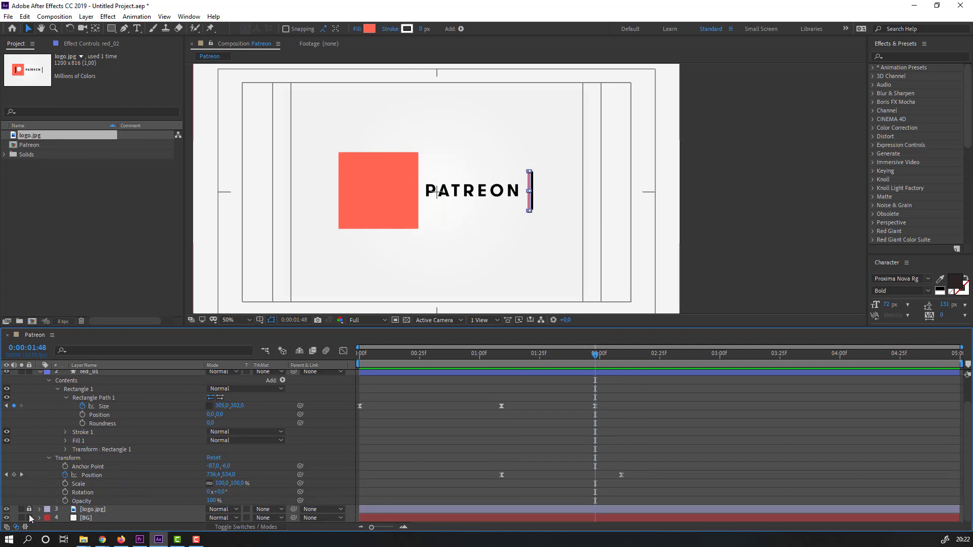
{"action": "left_click", "coordinate": [6, 509]}
{"action": "key", "text": "space"}
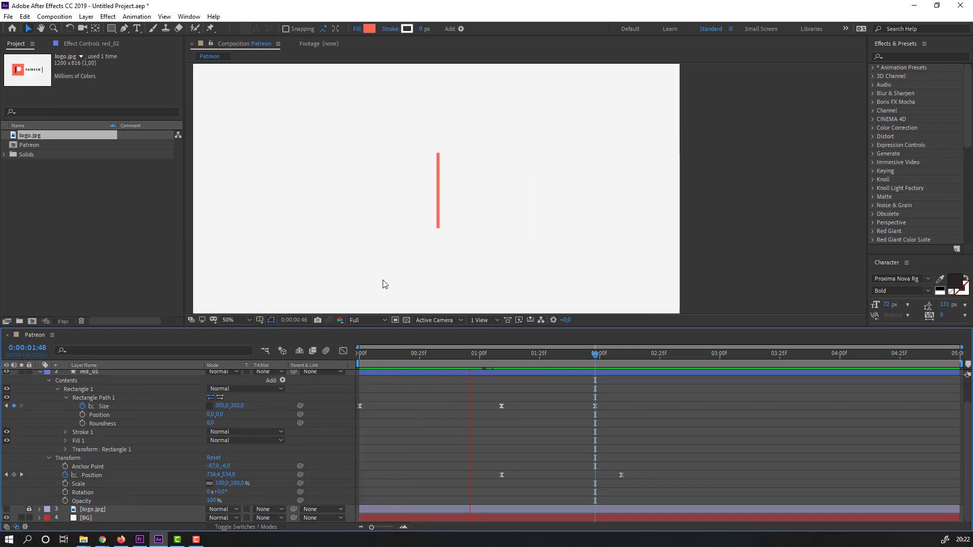
{"action": "key", "text": "space"}
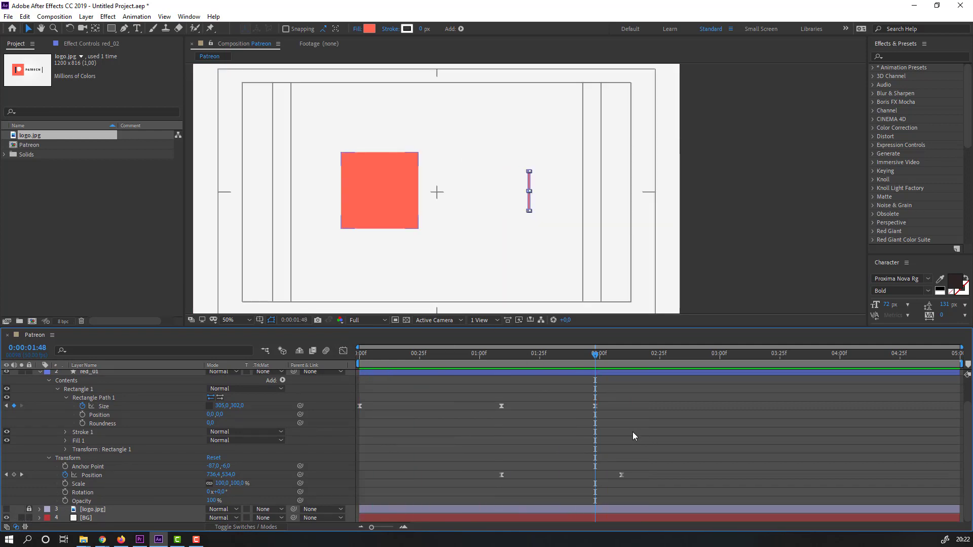
{"action": "scroll", "coordinate": [633, 432], "scroll_direction": "up", "scroll_amount": 2}
{"action": "left_click_drag", "start_coordinate": [637, 384], "coordinate": [649, 407]}
{"action": "key", "text": "space"}
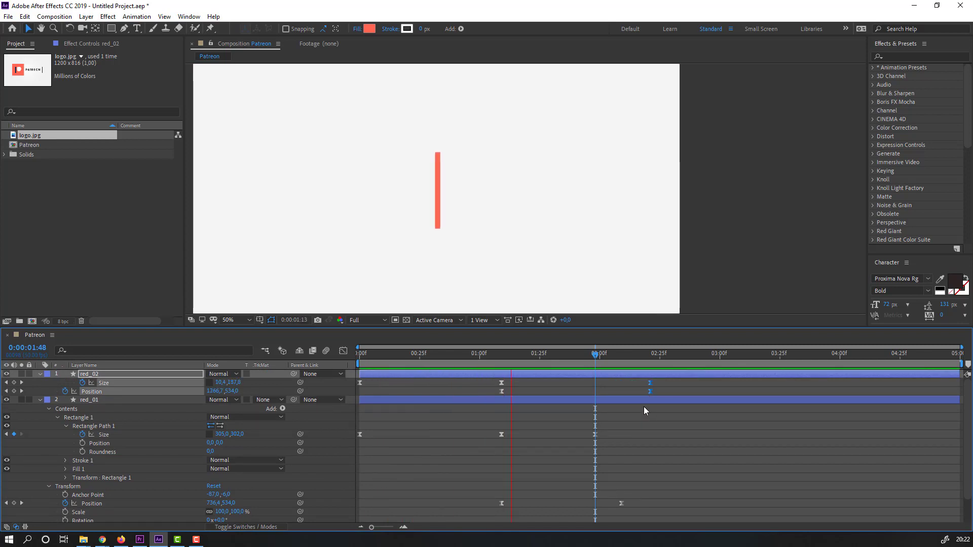
Go to 0:00:02:21 and show the logo.jpg reference layer behind the shapes
{"action": "left_click_drag", "start_coordinate": [638, 364], "coordinate": [650, 361]}
{"action": "left_click", "coordinate": [669, 411]}
{"action": "scroll", "coordinate": [669, 411], "scroll_direction": "down", "scroll_amount": 2}
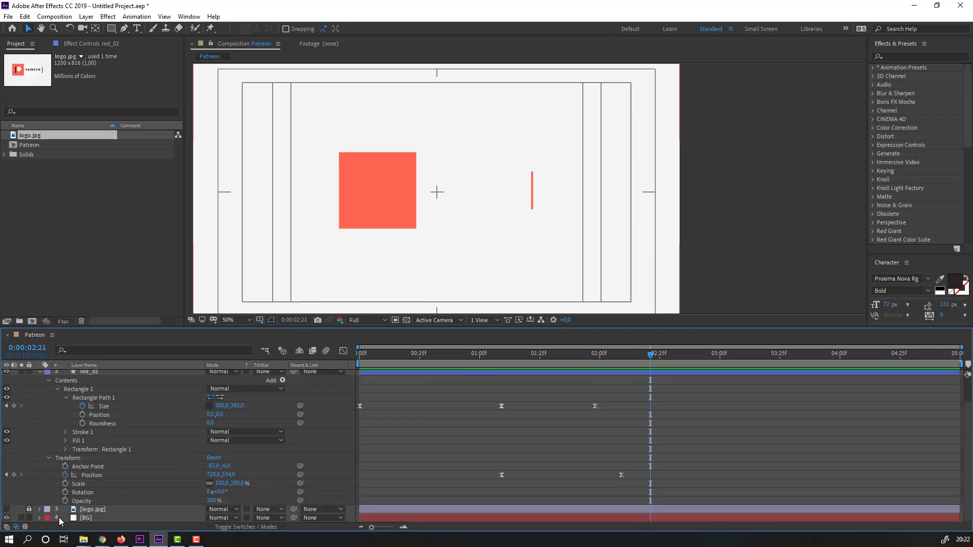
{"action": "left_click", "coordinate": [7, 510]}
{"action": "scroll", "coordinate": [476, 248], "scroll_direction": "up", "scroll_amount": 2}
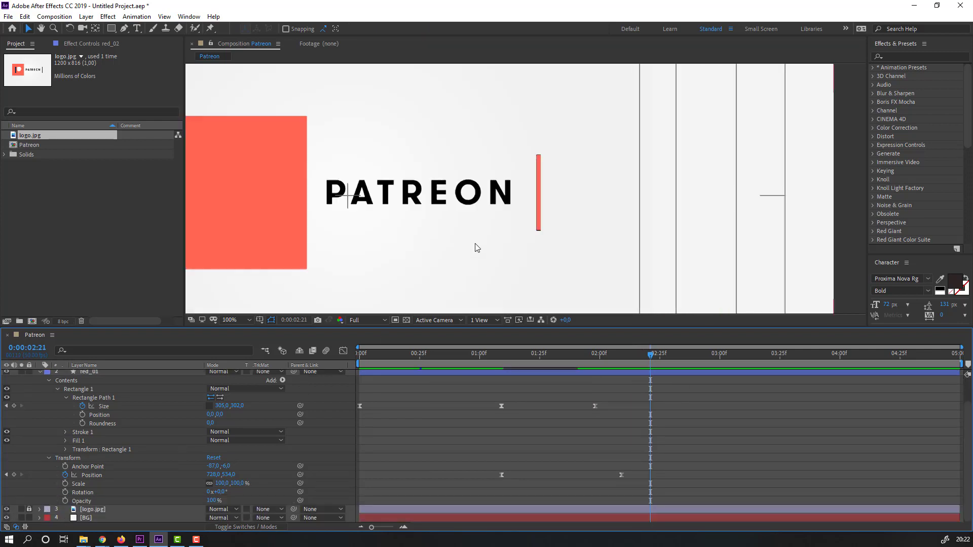
{"action": "scroll", "coordinate": [465, 257], "scroll_direction": "down", "scroll_amount": 2}
{"action": "scroll", "coordinate": [465, 260], "scroll_direction": "up", "scroll_amount": 1}
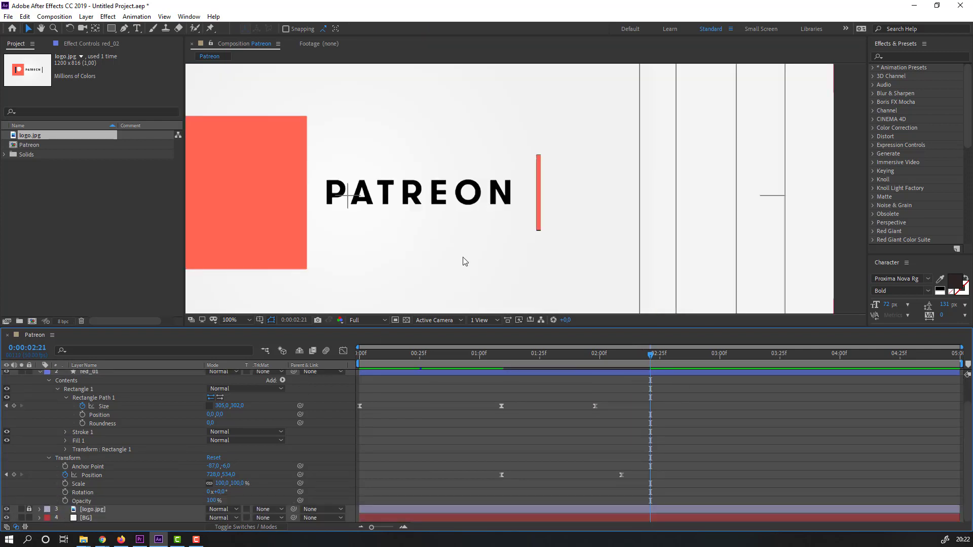
Create a PATREON text layer and place it just above the reference logo's wordmark
{"action": "left_click", "coordinate": [137, 29]}
{"action": "left_click", "coordinate": [328, 116]}
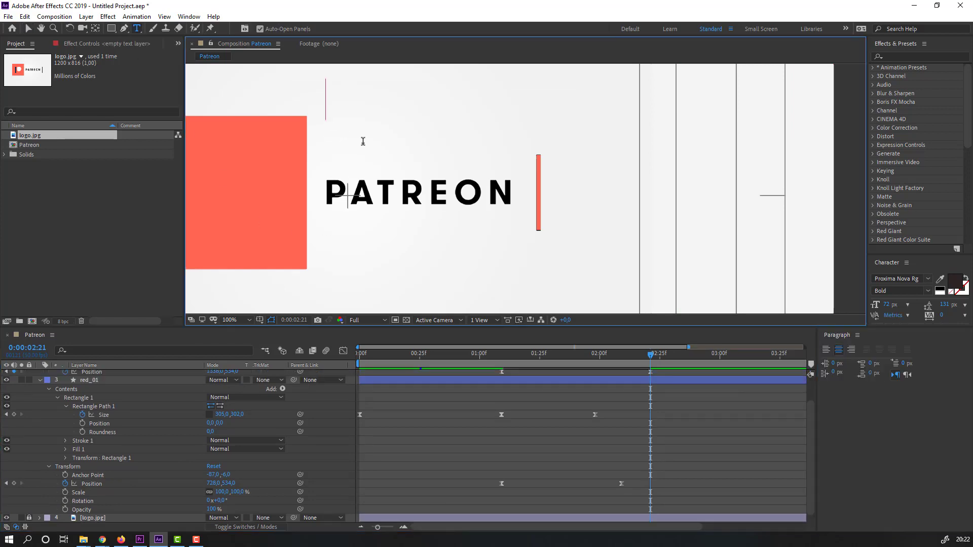
{"action": "type", "text": "PA"}
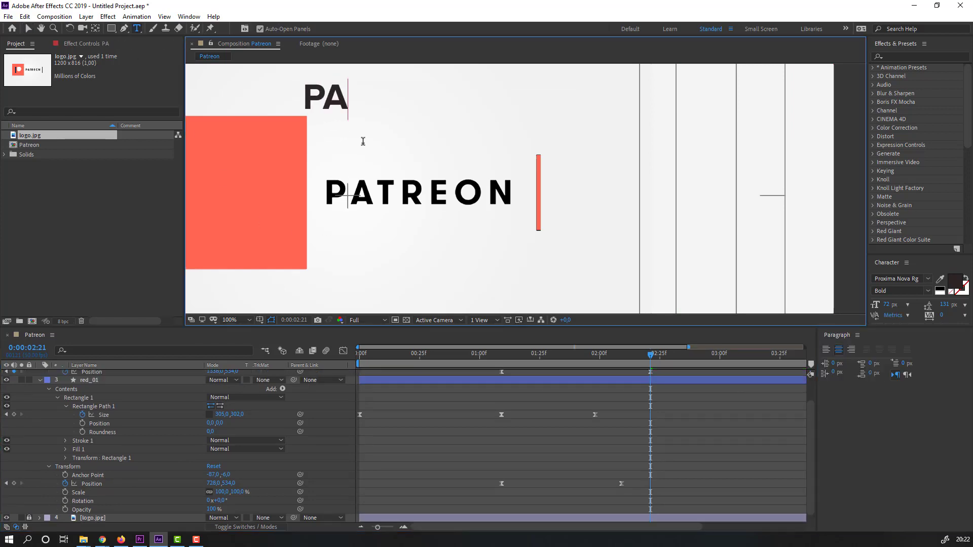
{"action": "type", "text": "TREON"}
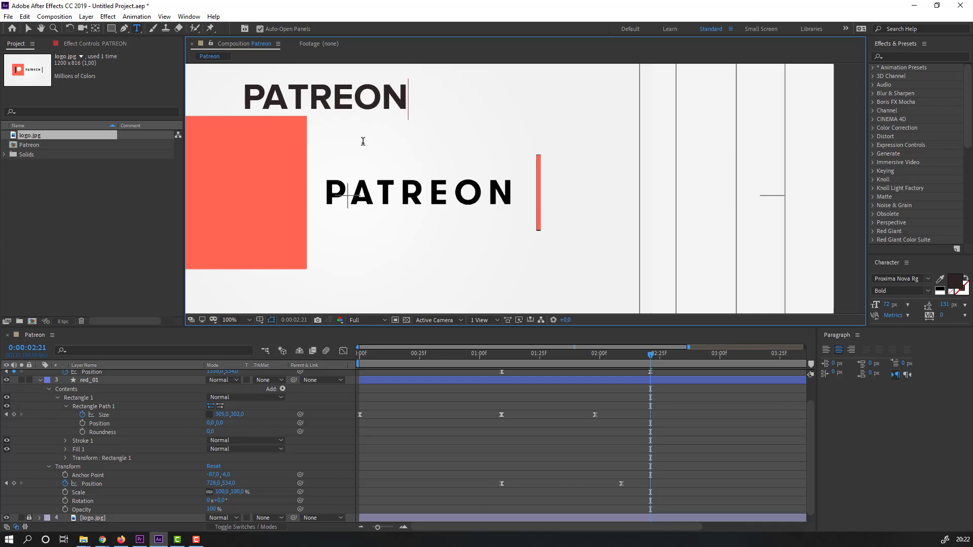
{"action": "left_click", "coordinate": [28, 29]}
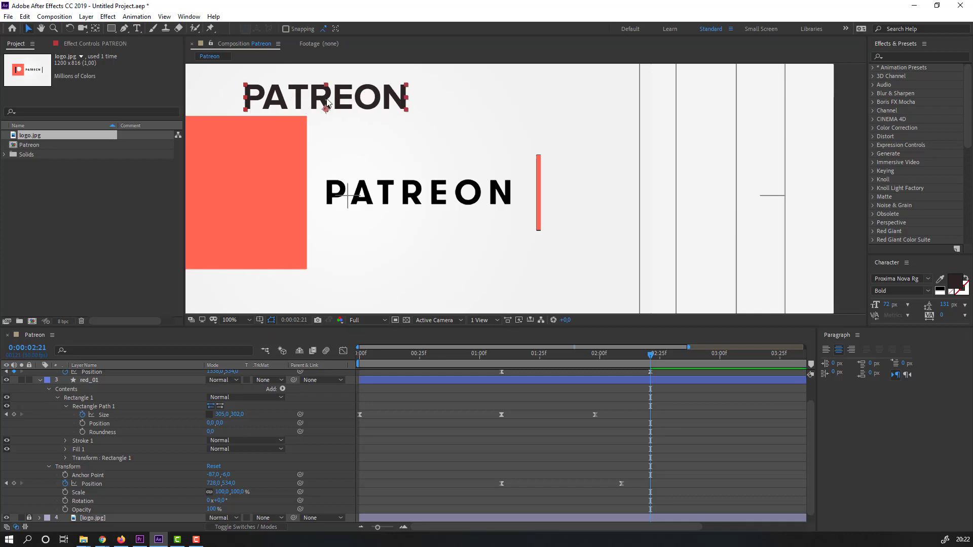
{"action": "left_click_drag", "start_coordinate": [364, 115], "coordinate": [455, 172]}
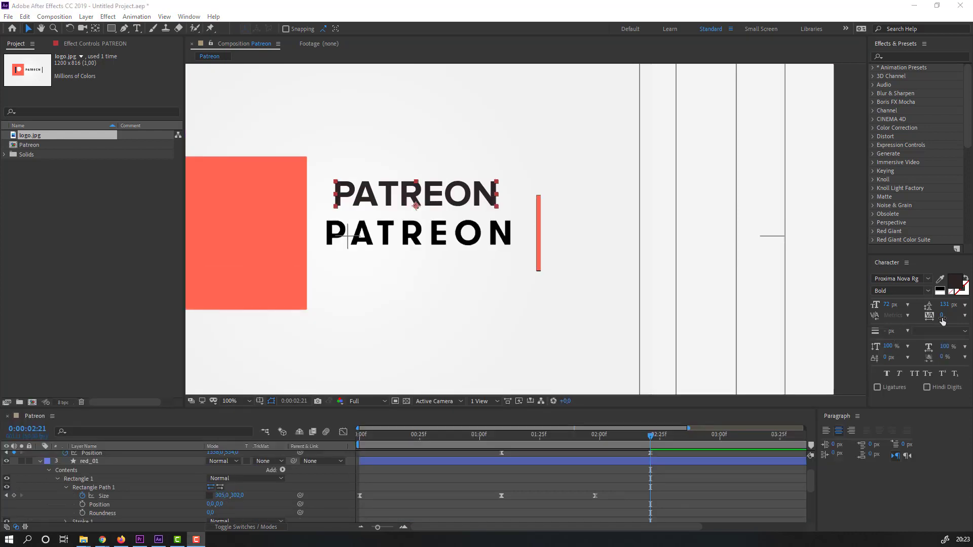
Set the PATREON text's tracking to 135 and sample its fill colour from the reference wordmark's black letters
{"action": "mouse_move", "coordinate": [942, 319]}
{"action": "left_mouse_down"}
{"action": "mouse_move", "coordinate": [961, 327]}
{"action": "mouse_move", "coordinate": [947, 315]}
{"action": "mouse_move", "coordinate": [955, 318]}
{"action": "left_mouse_up"}
{"action": "scroll", "coordinate": [351, 175], "scroll_direction": "up", "scroll_amount": 2}
{"action": "key", "text": "comma"}
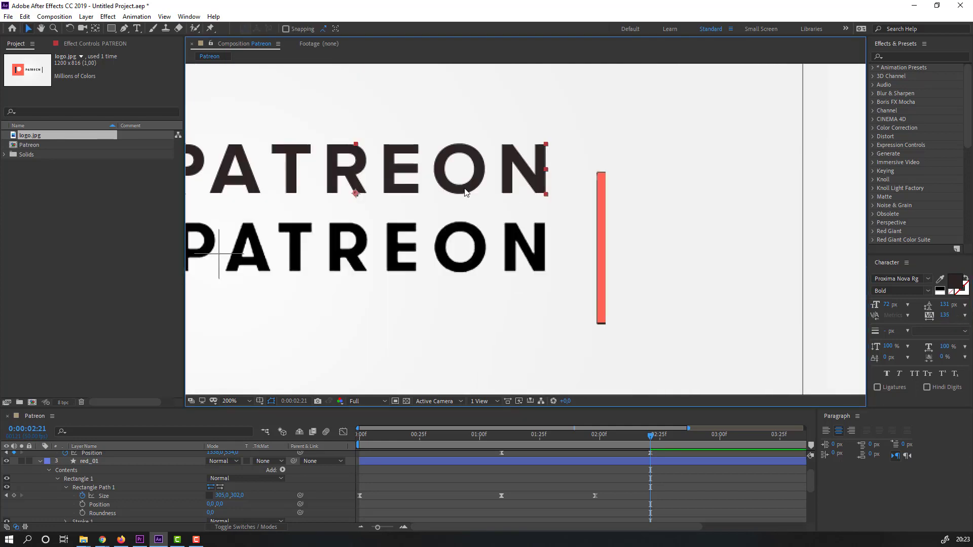
{"action": "left_click", "coordinate": [941, 279]}
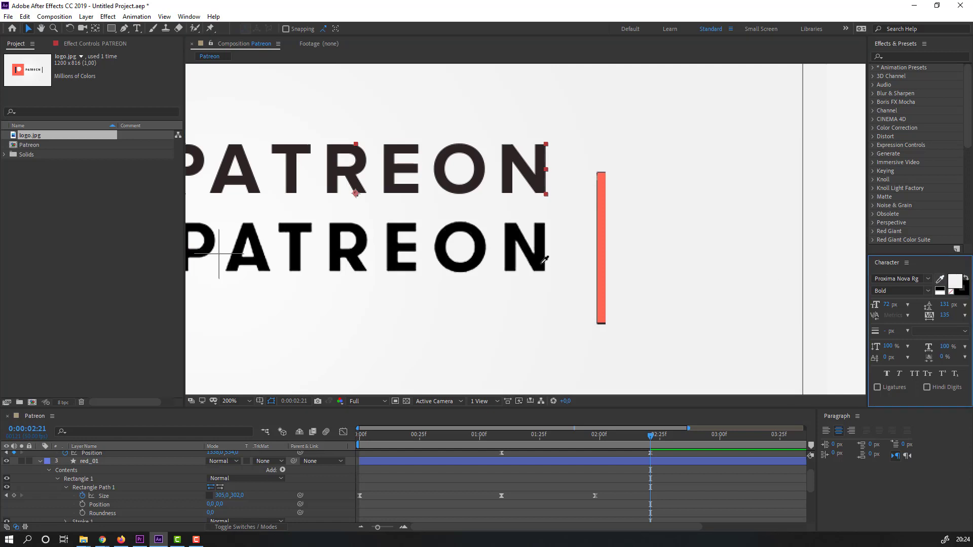
{"action": "left_click", "coordinate": [512, 230]}
{"action": "key", "text": "comma"}
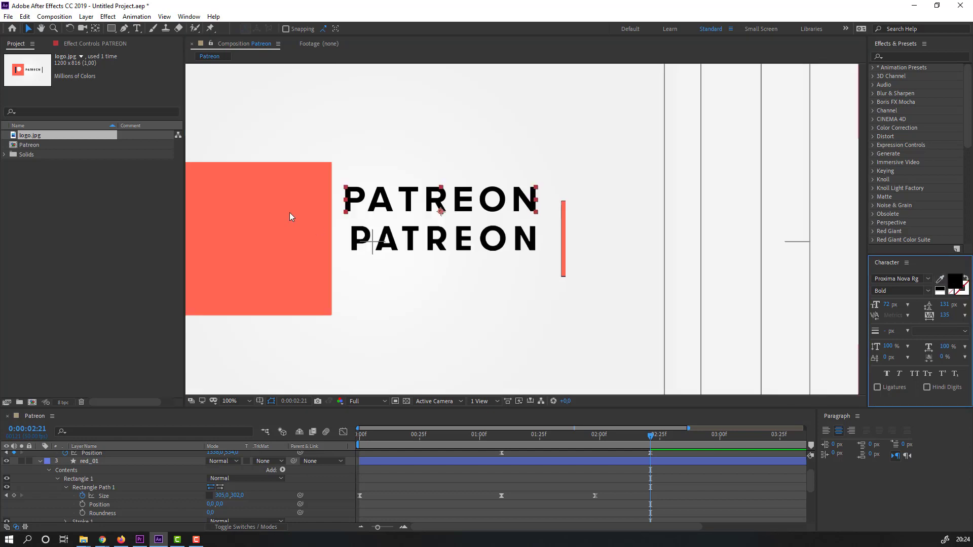
Set the PATREON text's font size to 70 px and align it over the reference wordmark
{"action": "left_click", "coordinate": [28, 29]}
{"action": "scroll", "coordinate": [454, 246], "scroll_direction": "up", "scroll_amount": 1}
{"action": "left_click_drag", "start_coordinate": [347, 195], "coordinate": [424, 177]}
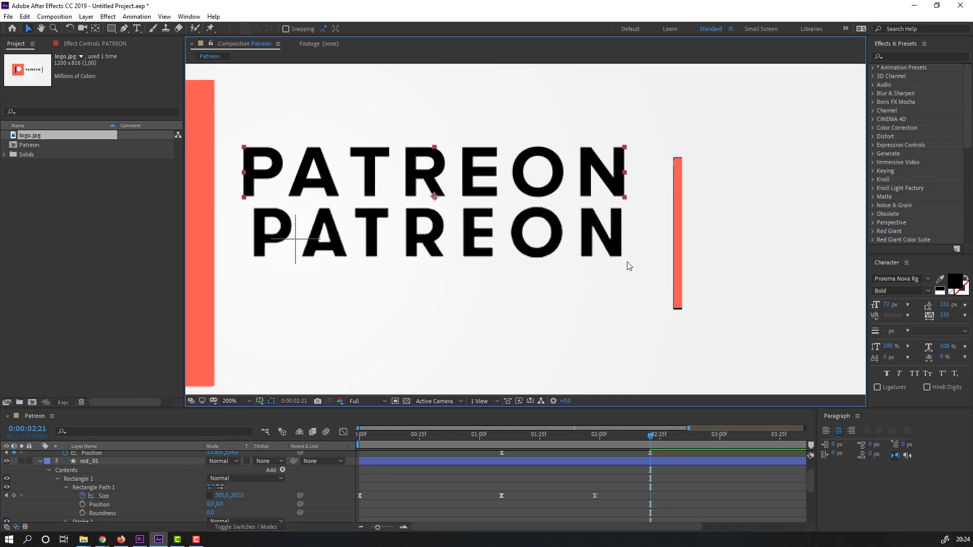
{"action": "left_click", "coordinate": [887, 305]}
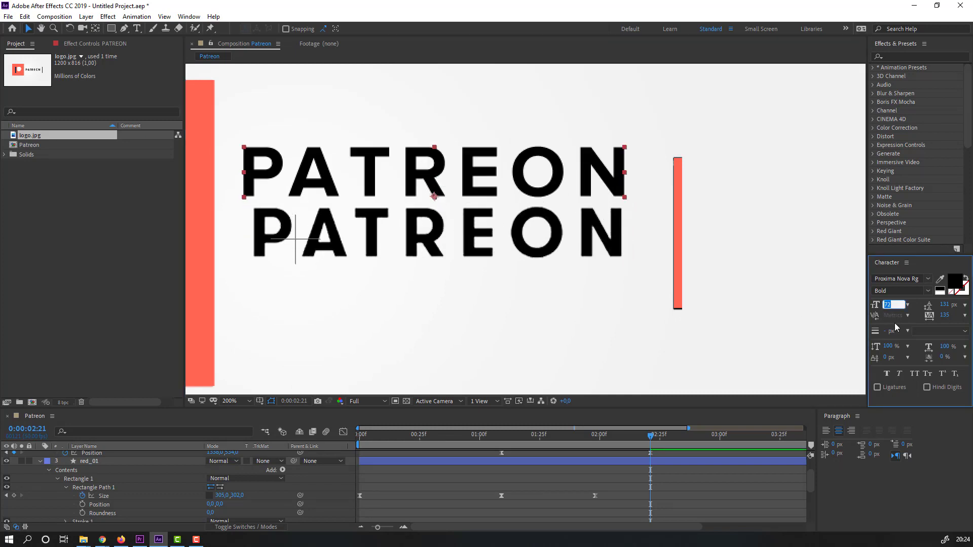
{"action": "type", "text": "70"}
{"action": "key", "text": "Return"}
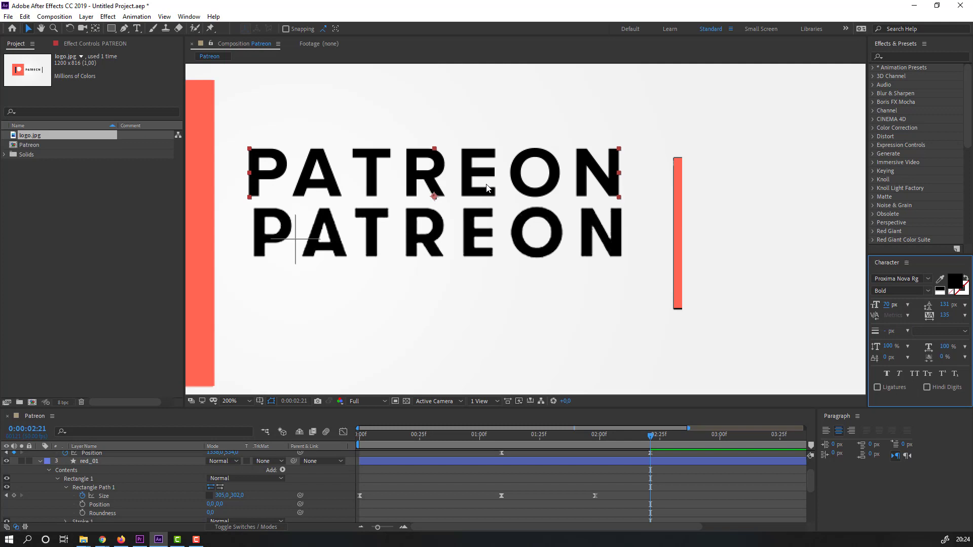
{"action": "left_click_drag", "start_coordinate": [467, 183], "coordinate": [470, 240]}
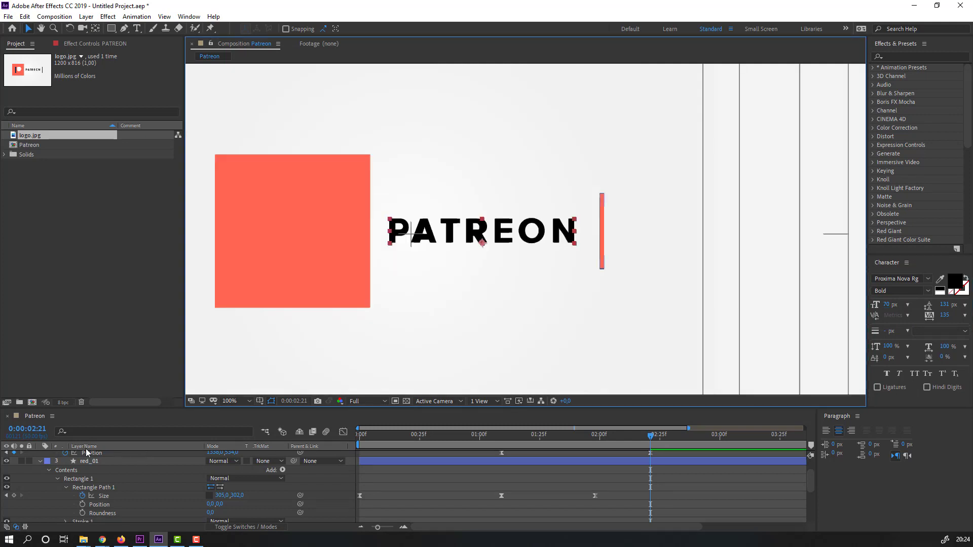
Hide the logo.jpg layer and reduce the red_01 layer's expanded properties to its keyframed ones
{"action": "scroll", "coordinate": [64, 475], "scroll_direction": "up", "scroll_amount": 2}
{"action": "left_click_drag", "start_coordinate": [295, 407], "coordinate": [295, 302]}
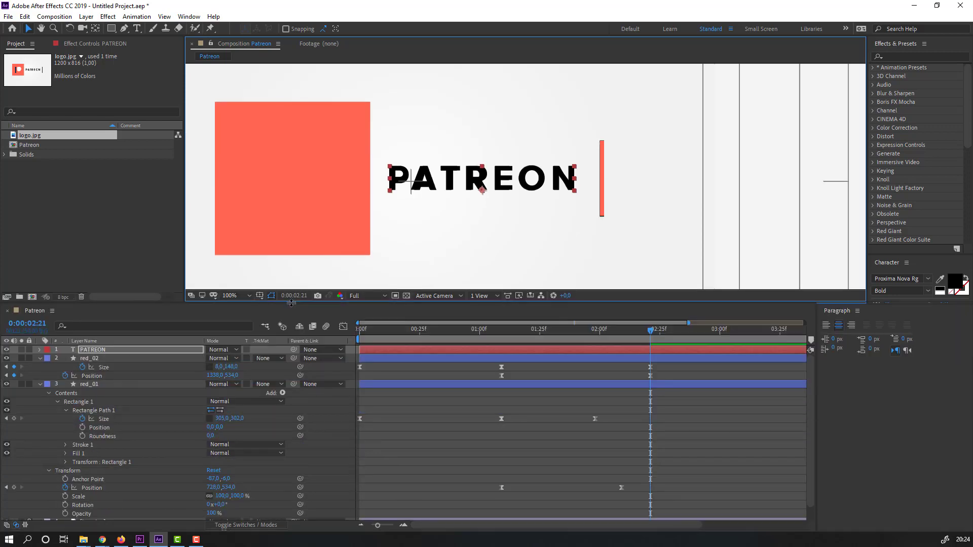
{"action": "left_click", "coordinate": [40, 385]}
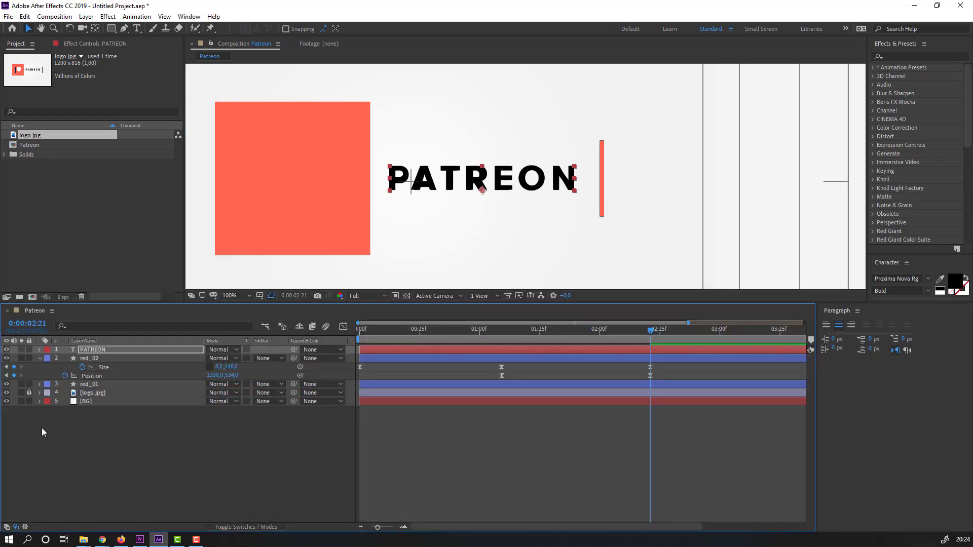
{"action": "left_click", "coordinate": [7, 393]}
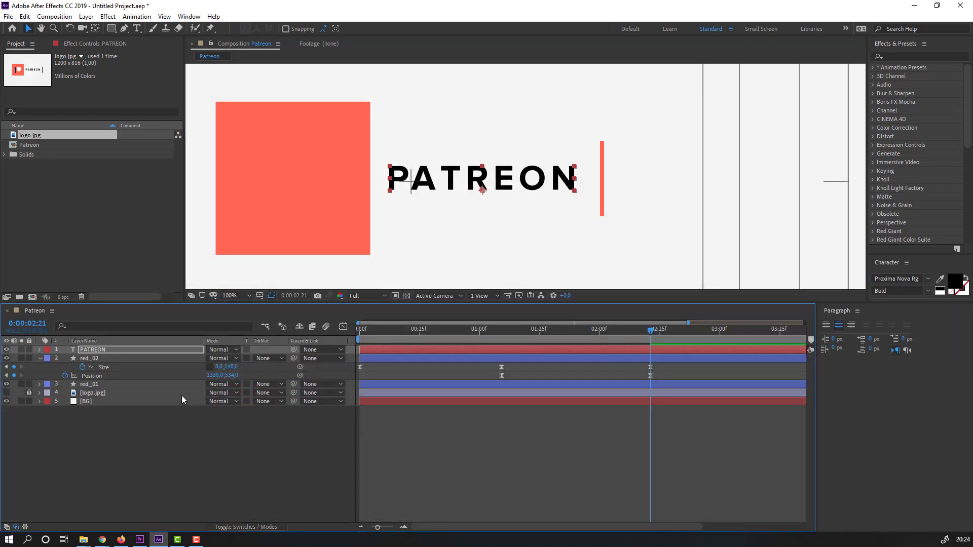
{"action": "left_click", "coordinate": [91, 388]}
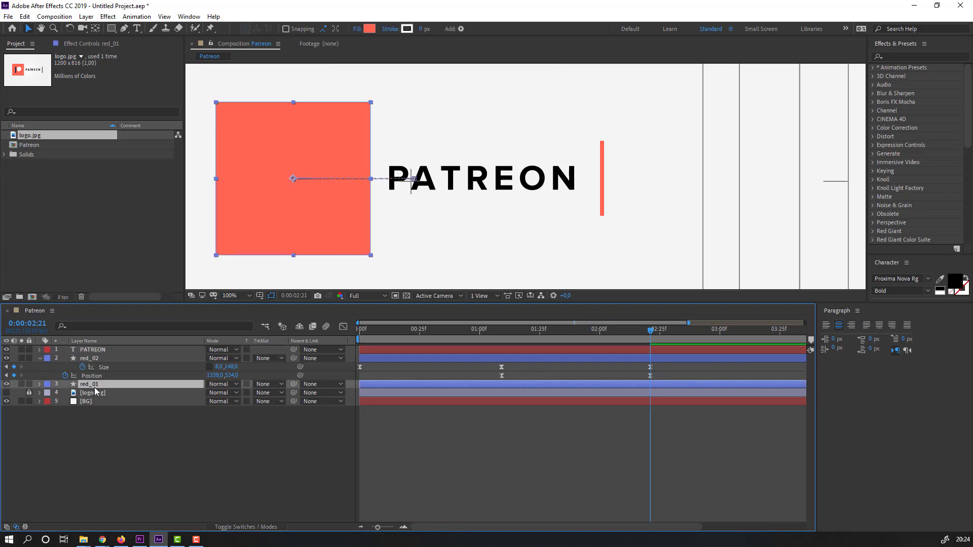
{"action": "key", "text": "u"}
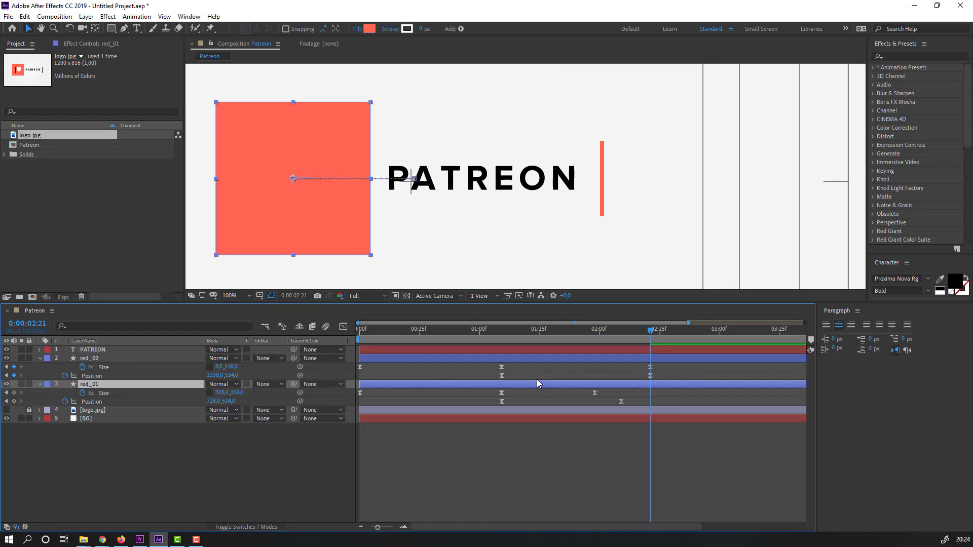
At 0:00:02:11, draw a thin vertical rectangular mask on the PATREON text layer, near the middle of the word
{"action": "left_click_drag", "start_coordinate": [494, 331], "coordinate": [626, 329]}
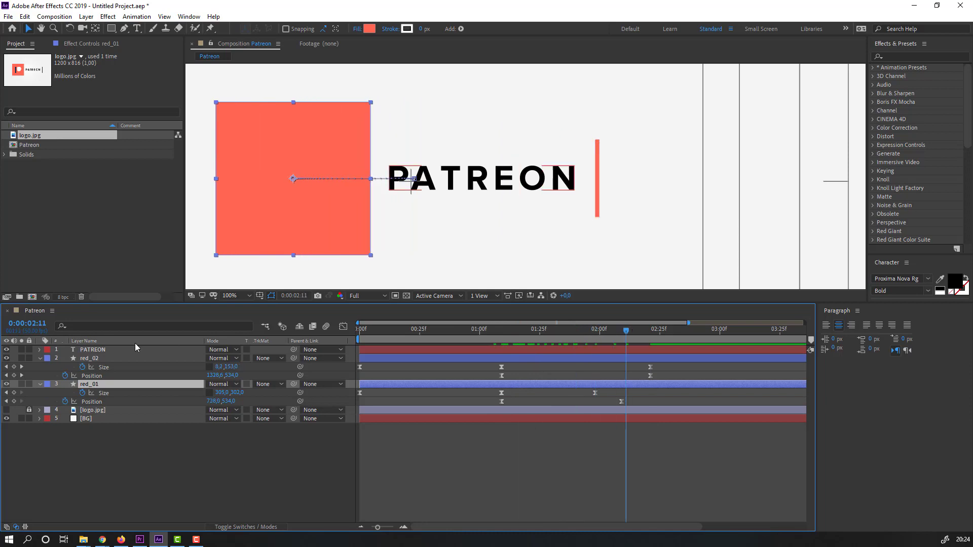
{"action": "left_click", "coordinate": [93, 351]}
{"action": "left_click", "coordinate": [111, 28]}
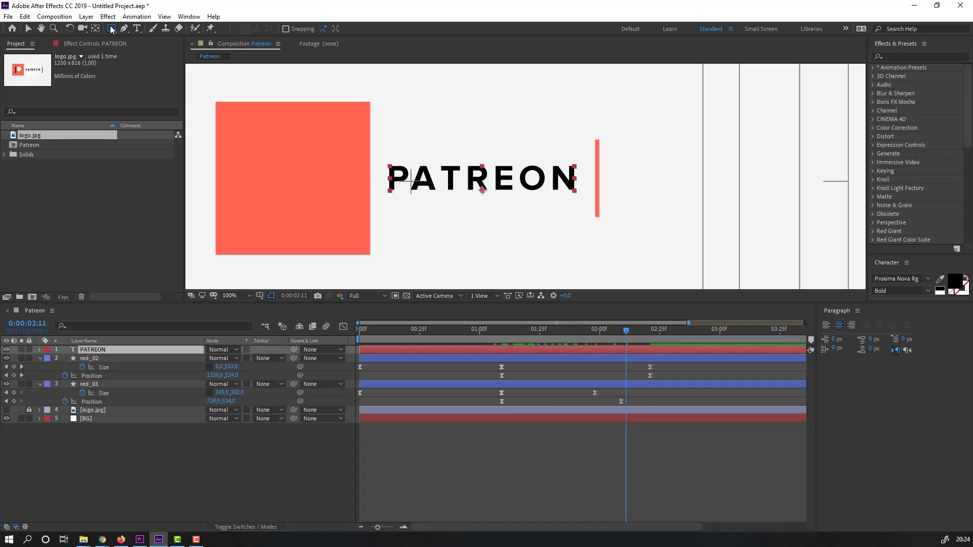
{"action": "left_click_drag", "start_coordinate": [466, 127], "coordinate": [467, 235]}
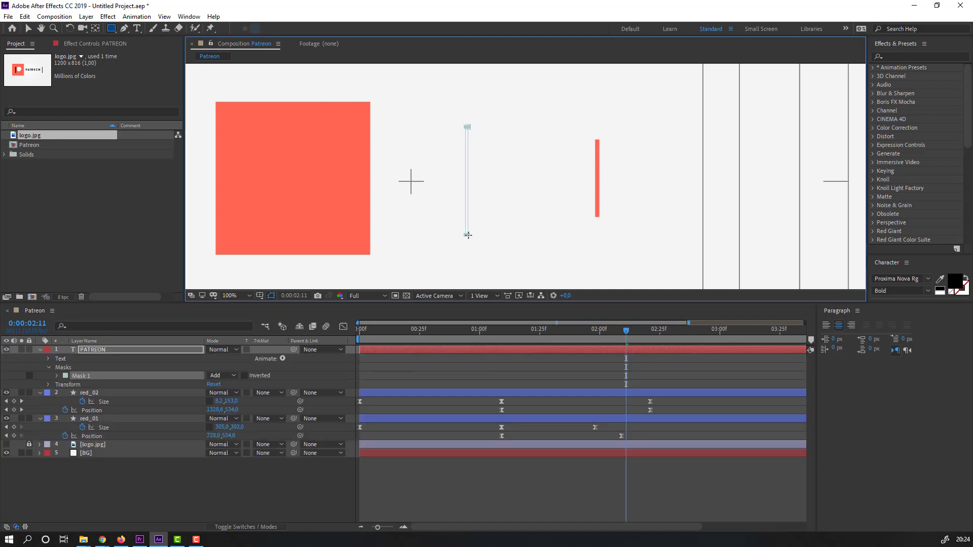
Add a Mask Expansion keyframe to the PATREON layer's mask at 0:00:01:16
{"action": "left_click", "coordinate": [57, 376]}
{"action": "left_click_drag", "start_coordinate": [630, 332], "coordinate": [516, 348]}
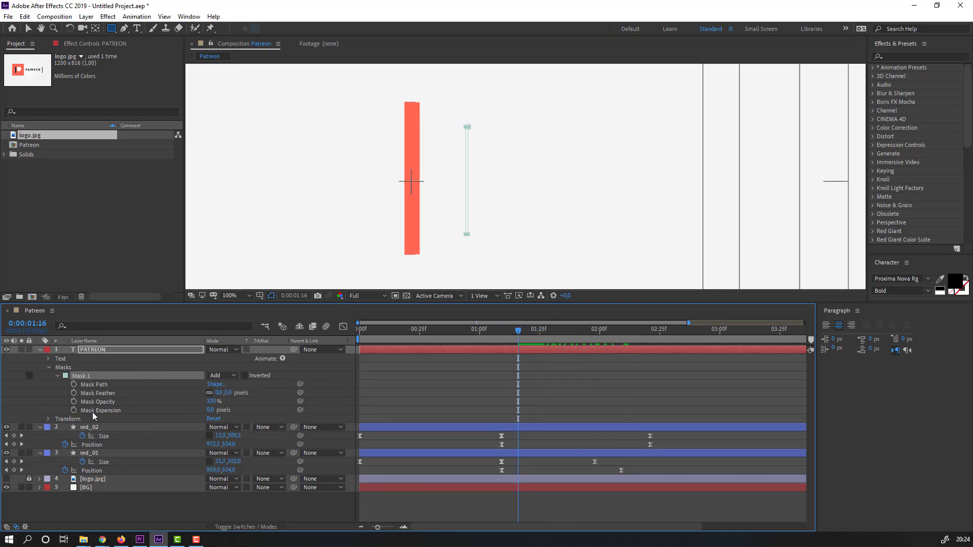
{"action": "left_click", "coordinate": [75, 410]}
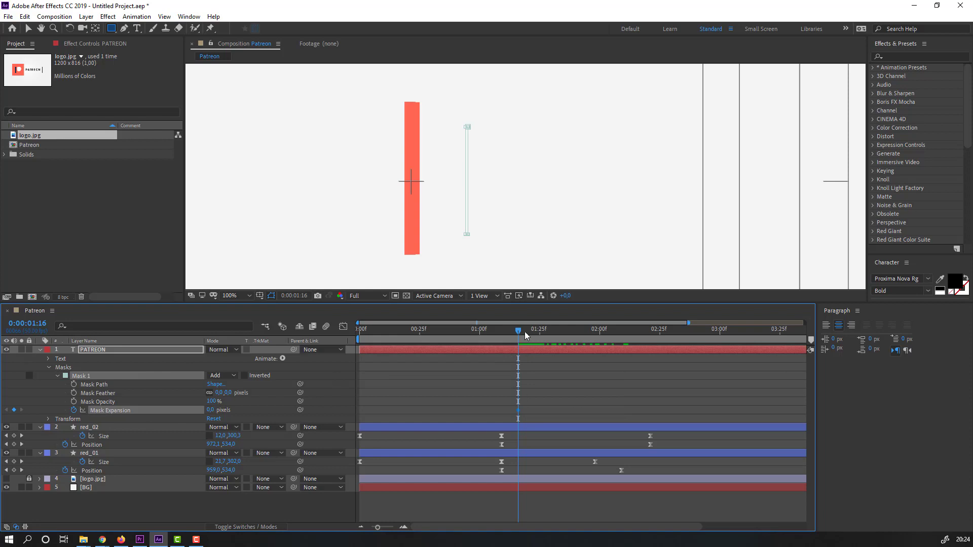
Set the PATREON mask's expansion to 217 pixels at 0:00:02:22 and apply Easy Ease to both Mask Expansion keyframes
{"action": "left_click_drag", "start_coordinate": [525, 332], "coordinate": [652, 333]}
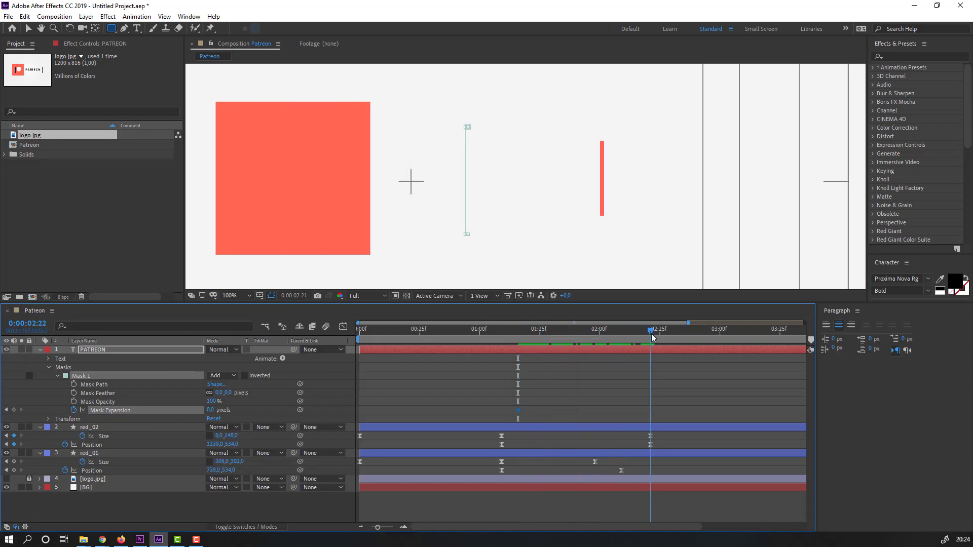
{"action": "left_click_drag", "start_coordinate": [212, 410], "coordinate": [325, 409]}
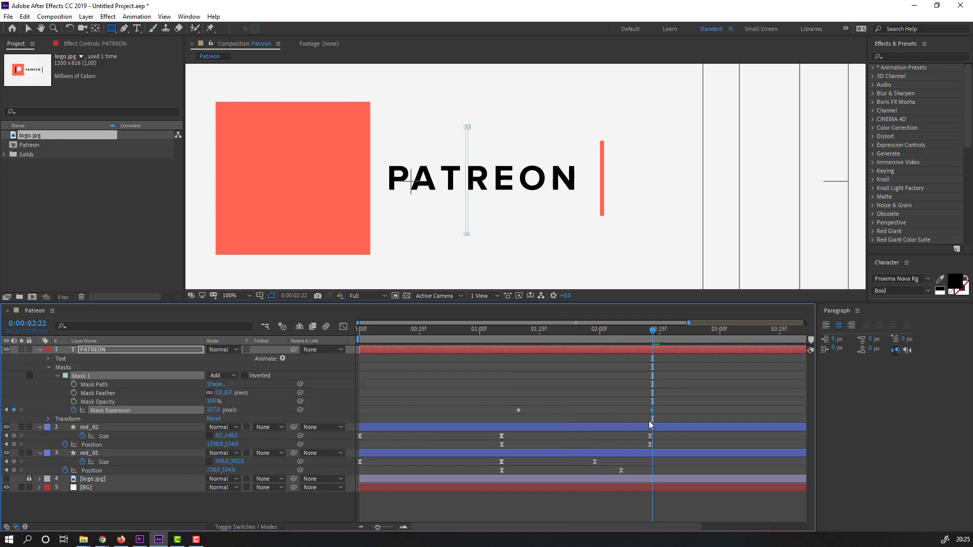
{"action": "left_click_drag", "start_coordinate": [674, 415], "coordinate": [525, 412]}
{"action": "right_click", "coordinate": [519, 409]}
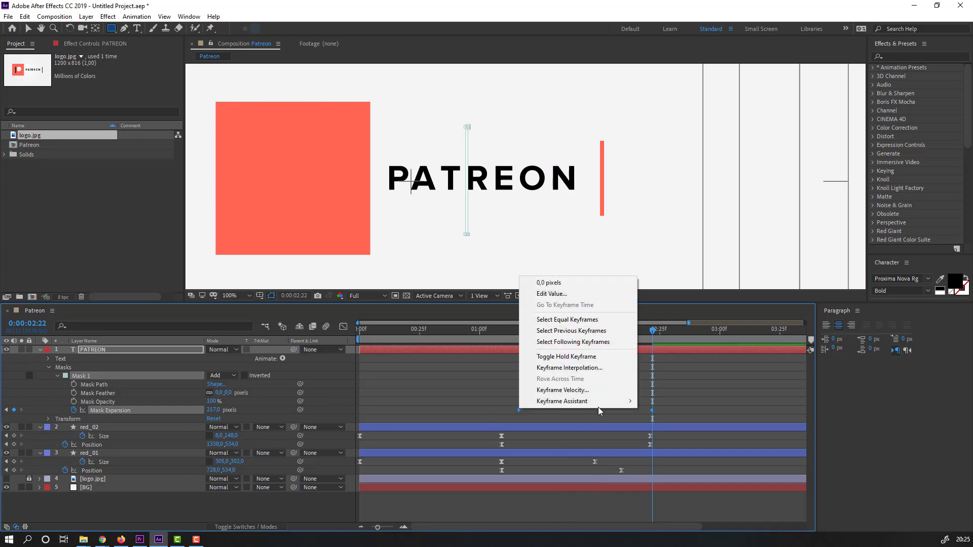
{"action": "mouse_move", "coordinate": [601, 406]}
{"action": "left_click", "coordinate": [659, 433]}
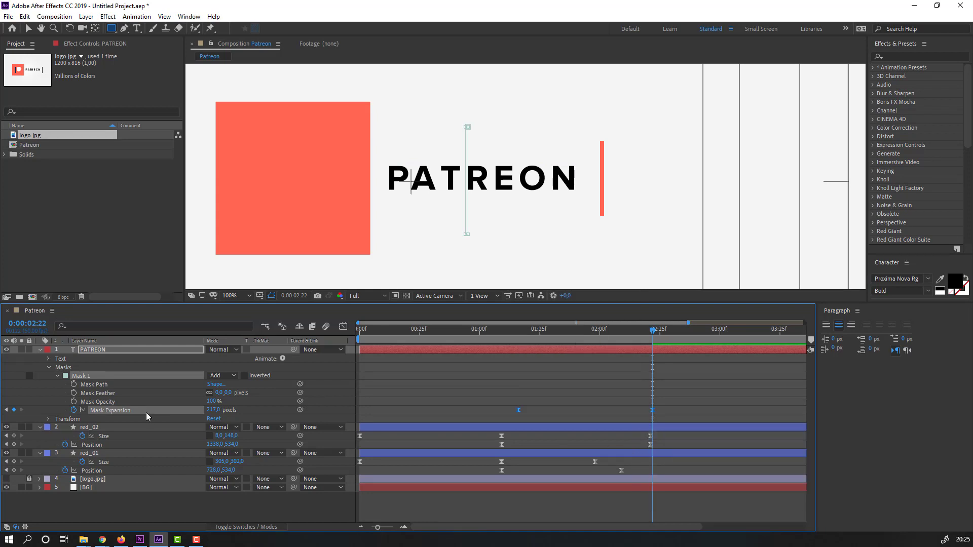
Reveal the Transform properties of the PATREON text layer
{"action": "left_click", "coordinate": [100, 350]}
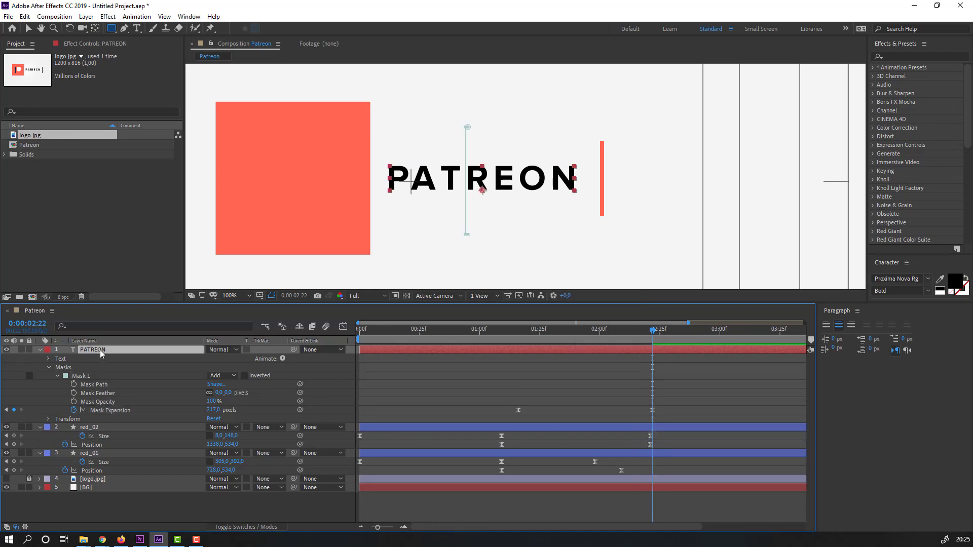
{"action": "left_click", "coordinate": [48, 419]}
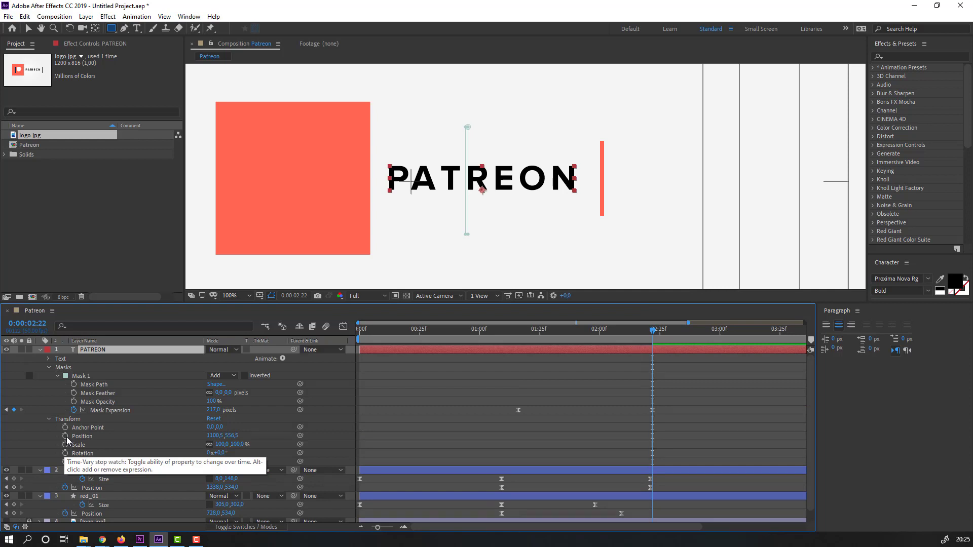
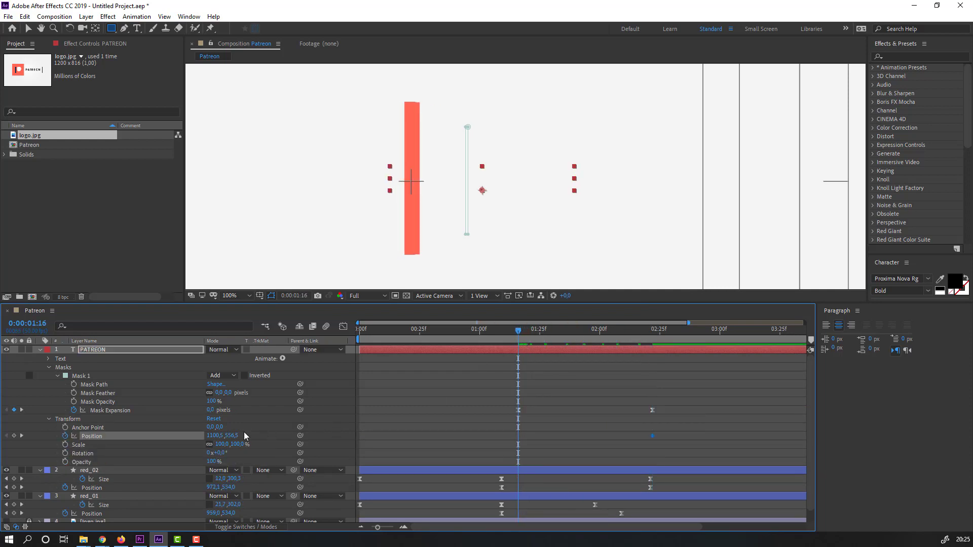
Set the PATREON layer's Position to 983.5, 556.5 at 0:00:01:16, starting the word behind the red bar
{"action": "left_click_drag", "start_coordinate": [210, 436], "coordinate": [141, 436]}
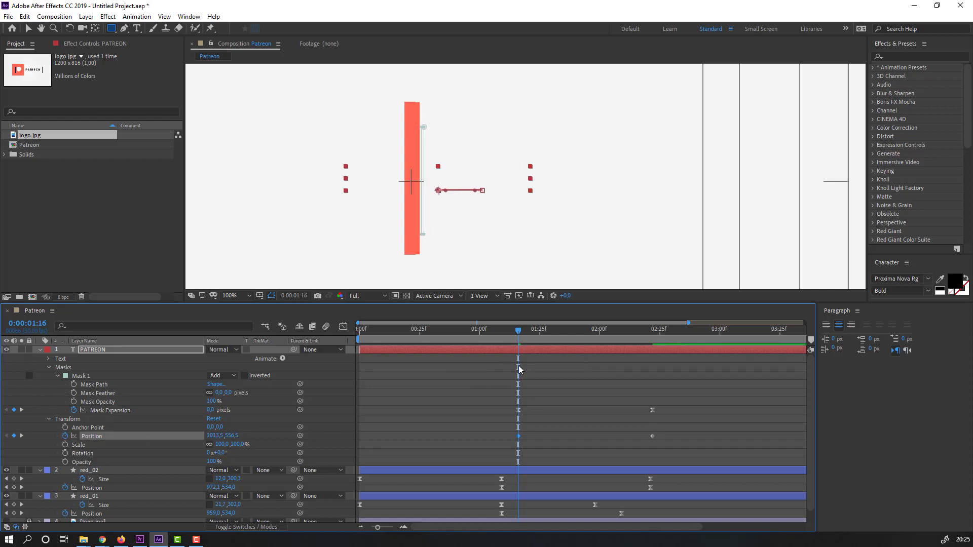
{"action": "mouse_move", "coordinate": [520, 332]}
{"action": "left_mouse_down"}
{"action": "mouse_move", "coordinate": [564, 334]}
{"action": "mouse_move", "coordinate": [518, 338]}
{"action": "left_mouse_up"}
{"action": "left_click_drag", "start_coordinate": [212, 435], "coordinate": [197, 435]}
Apply Easy Ease to both Position keyframes of the PATREON layer
{"action": "left_click_drag", "start_coordinate": [503, 337], "coordinate": [624, 341]}
{"action": "left_click_drag", "start_coordinate": [683, 449], "coordinate": [516, 437]}
{"action": "right_click", "coordinate": [517, 436]}
{"action": "mouse_move", "coordinate": [614, 431]}
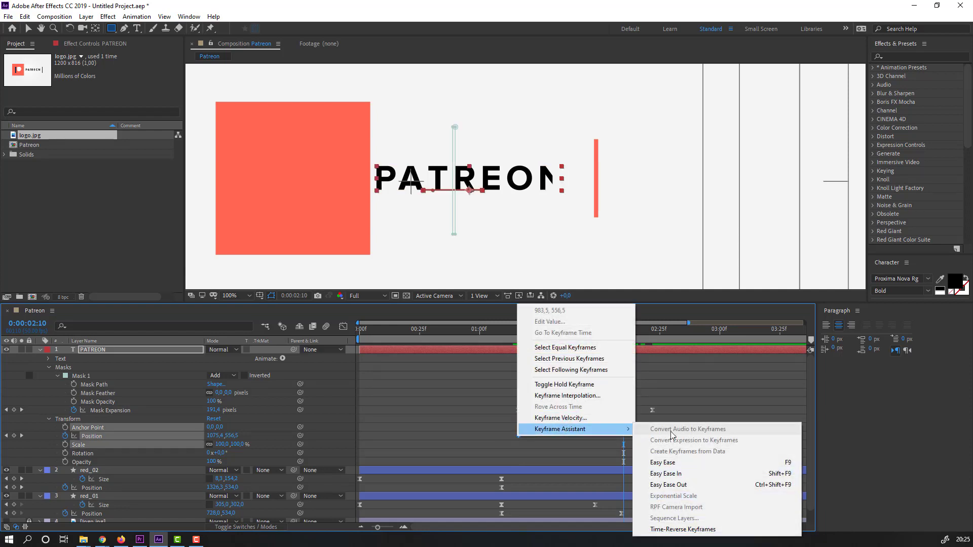
{"action": "left_click", "coordinate": [657, 463]}
Reshape the Mask Expansion and Position speed curves in the Graph Editor for a faster peak and longer slow-down, and preview the animation
{"action": "left_click_drag", "start_coordinate": [703, 394], "coordinate": [518, 451]}
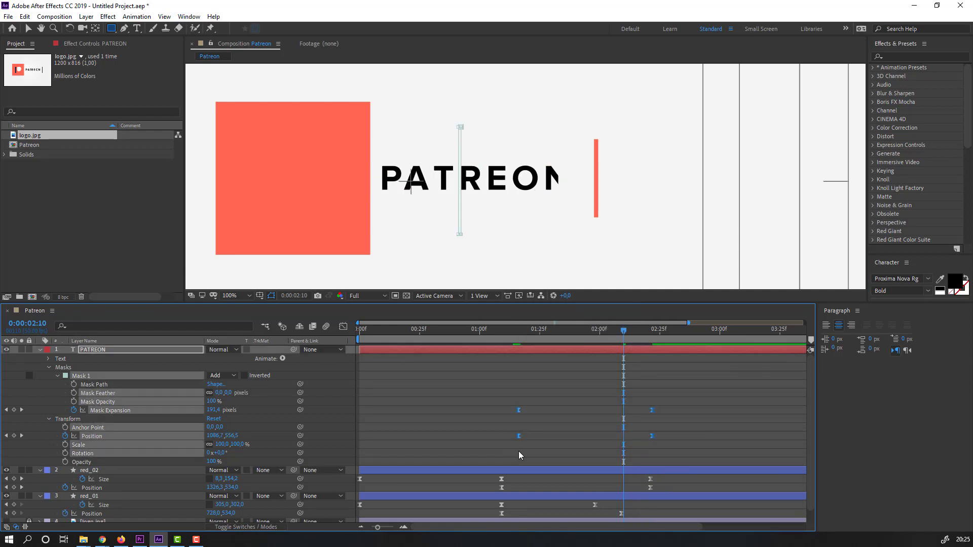
{"action": "left_click", "coordinate": [344, 327]}
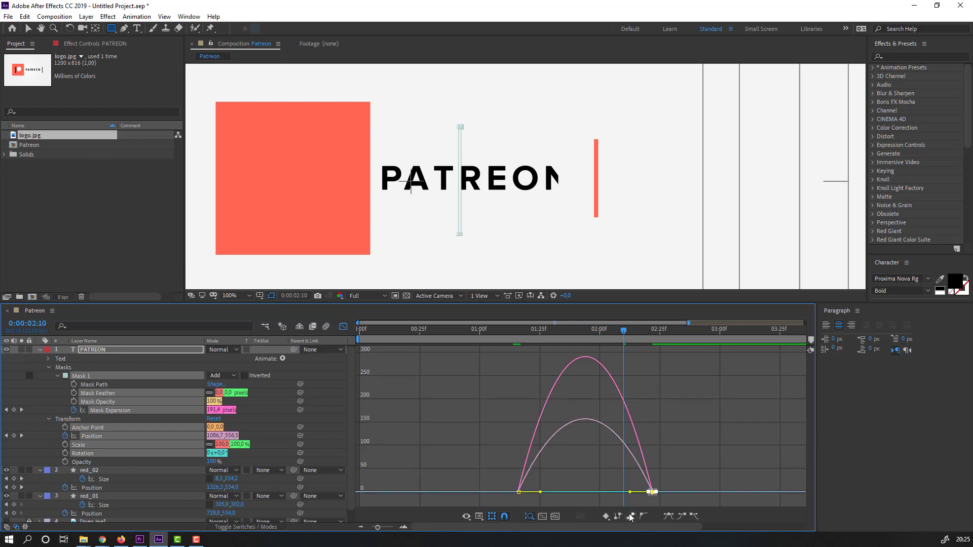
{"action": "left_click_drag", "start_coordinate": [630, 492], "coordinate": [610, 492]}
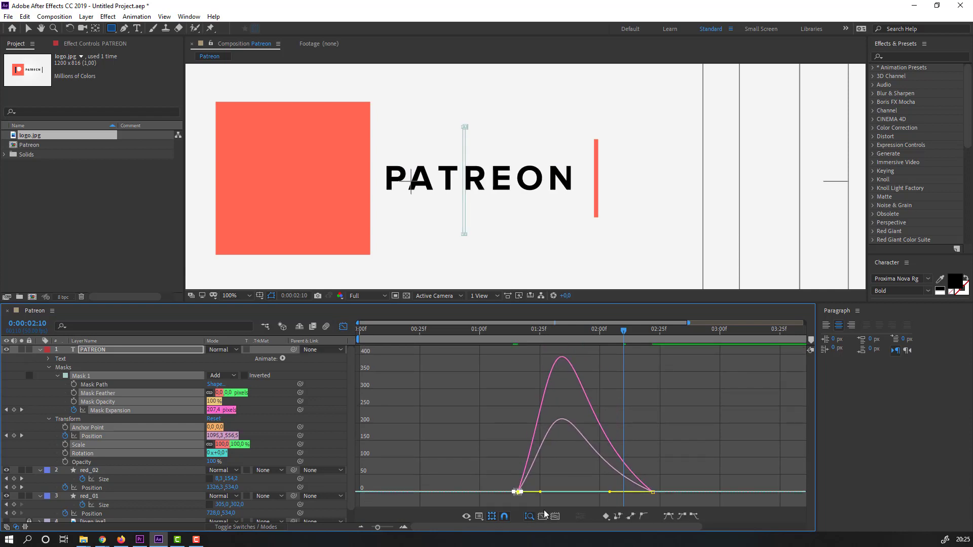
{"action": "left_click_drag", "start_coordinate": [541, 493], "coordinate": [548, 493]}
{"action": "scroll", "coordinate": [430, 265], "scroll_direction": "down", "scroll_amount": 2}
{"action": "key", "text": "space"}
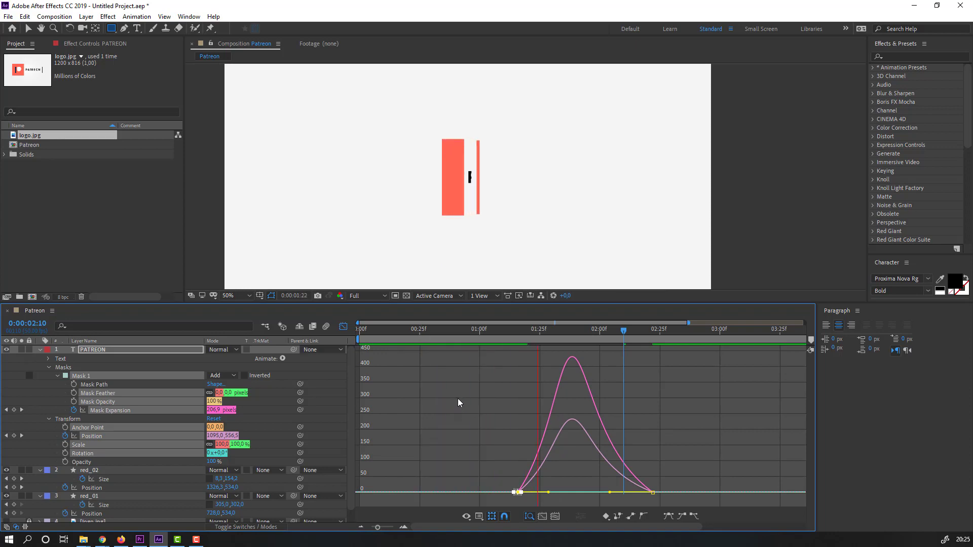
{"action": "left_click", "coordinate": [343, 326]}
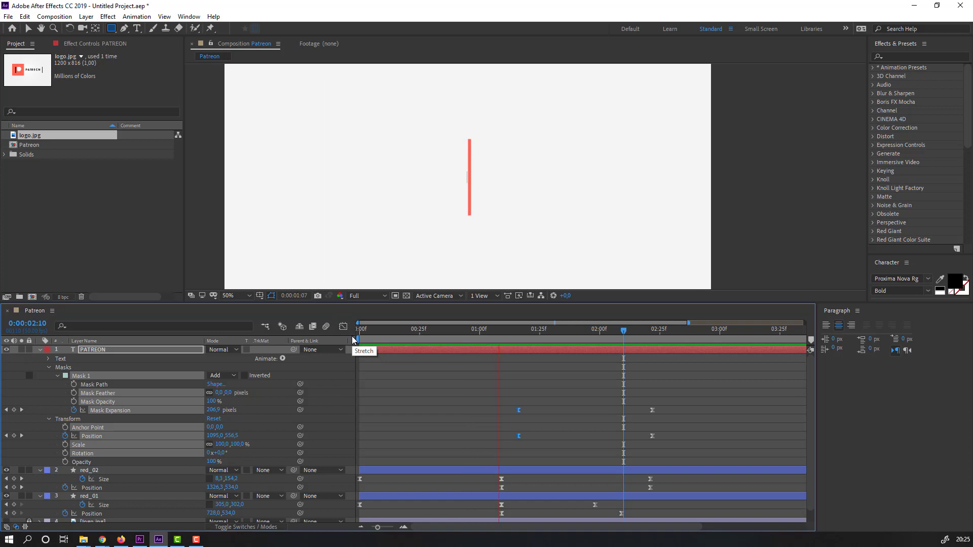
{"action": "key", "text": "space"}
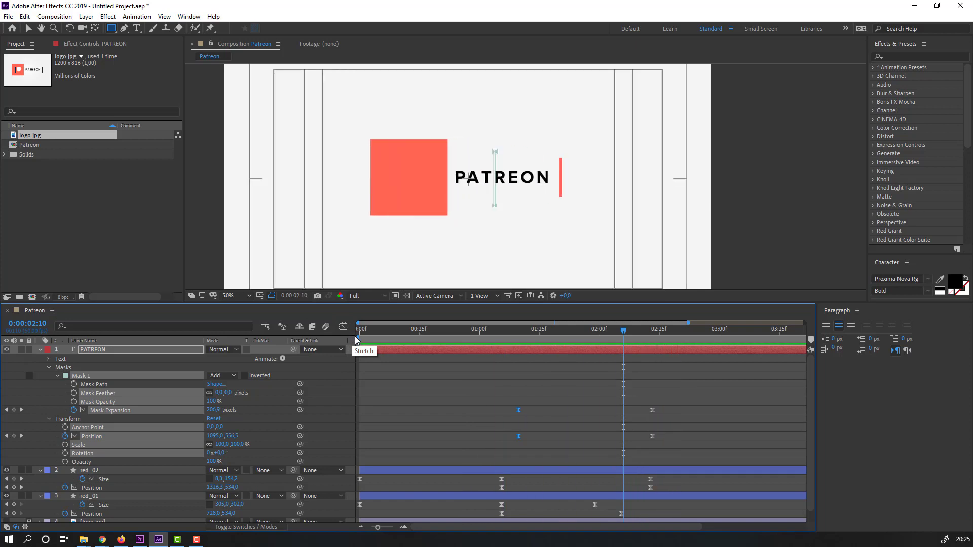
{"action": "key", "text": "space"}
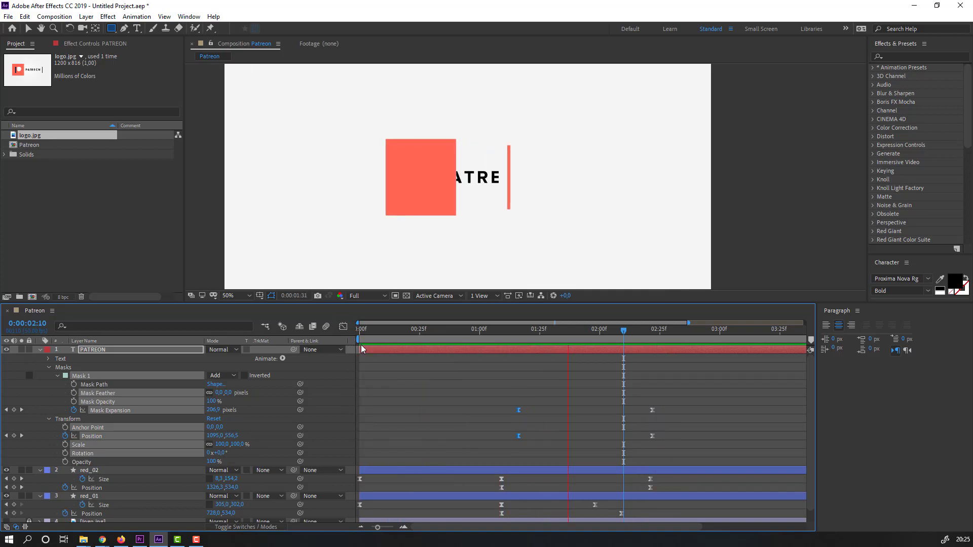
{"action": "key", "text": "space"}
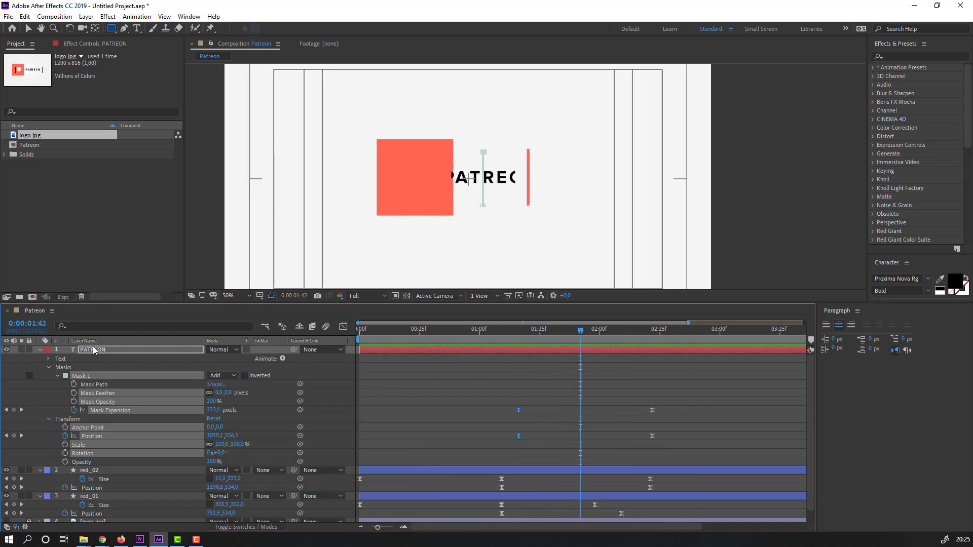
Collapse the PATREON text layer and place it below the red_01 layer, previewing the new stacking order
{"action": "left_click", "coordinate": [93, 349]}
{"action": "left_click", "coordinate": [40, 349]}
{"action": "left_click_drag", "start_coordinate": [99, 350], "coordinate": [120, 392]}
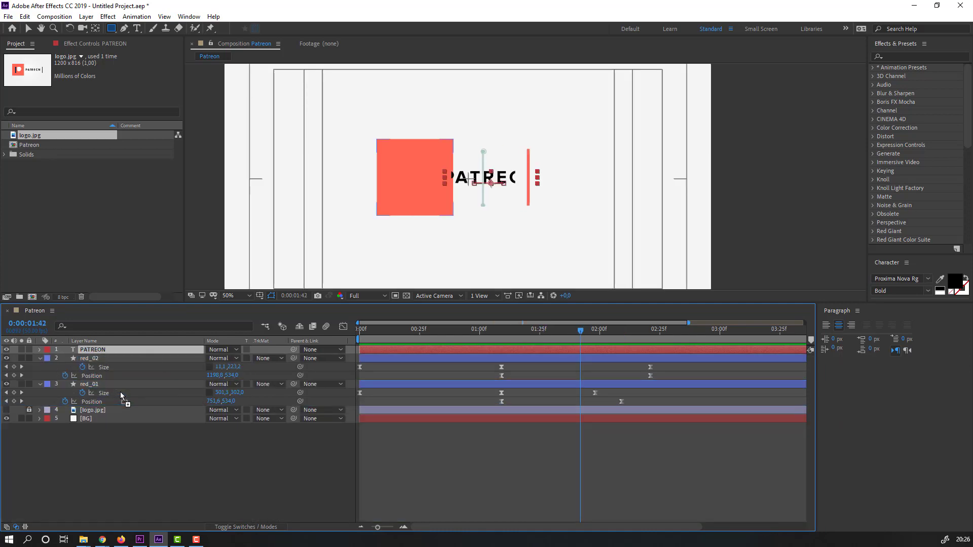
{"action": "key", "text": "space"}
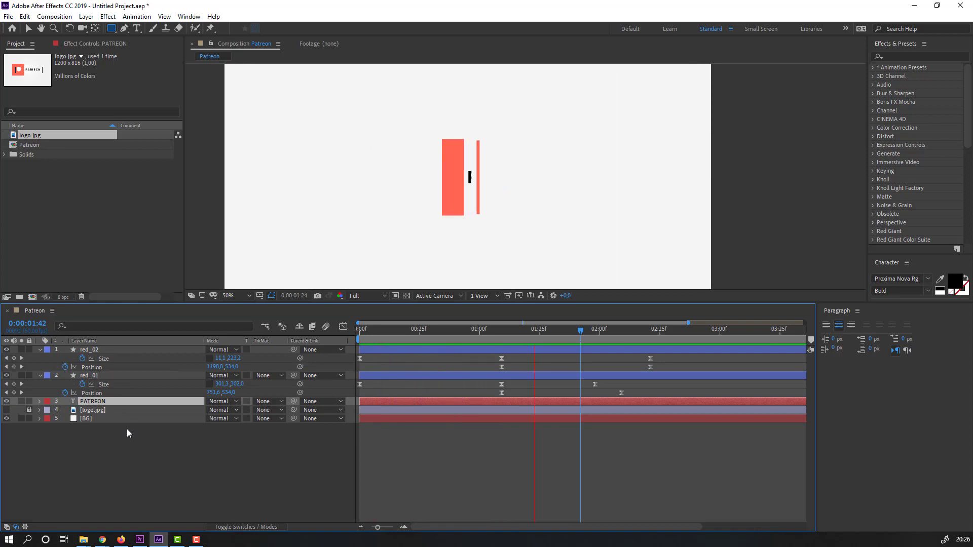
Split the PATREON layer at 0:00:01:16 and delete the part before the split
{"action": "left_click", "coordinate": [502, 330]}
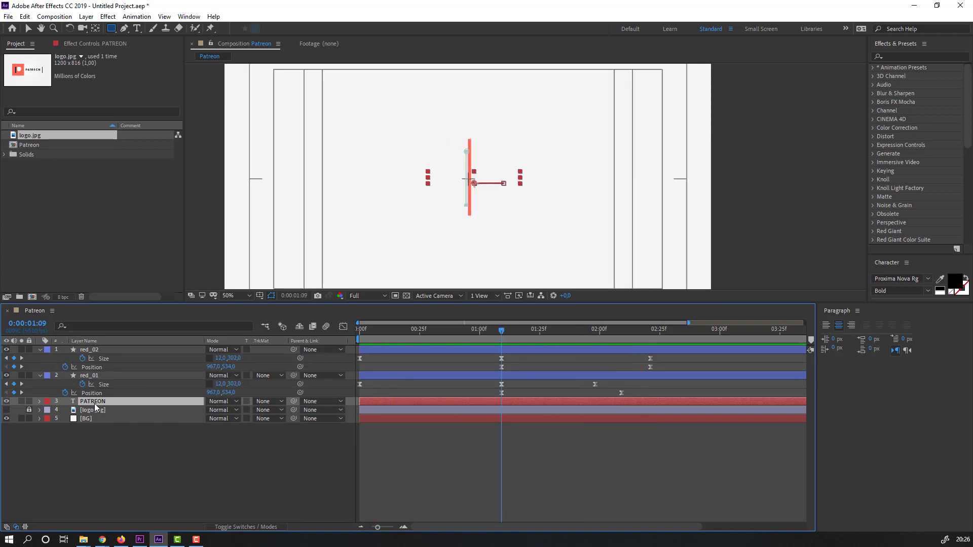
{"action": "key", "text": "u"}
{"action": "key", "text": "u"}
{"action": "key", "text": "u"}
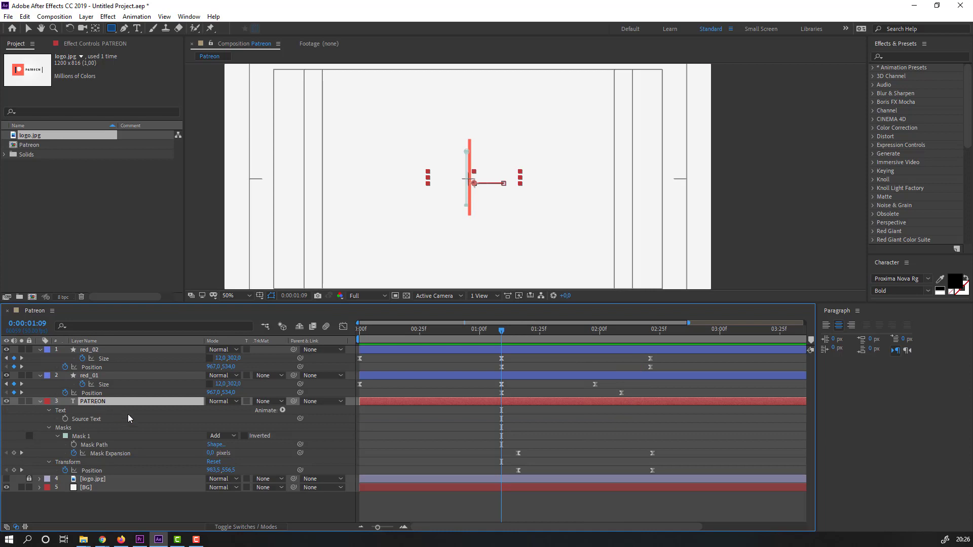
{"action": "left_click", "coordinate": [518, 331]}
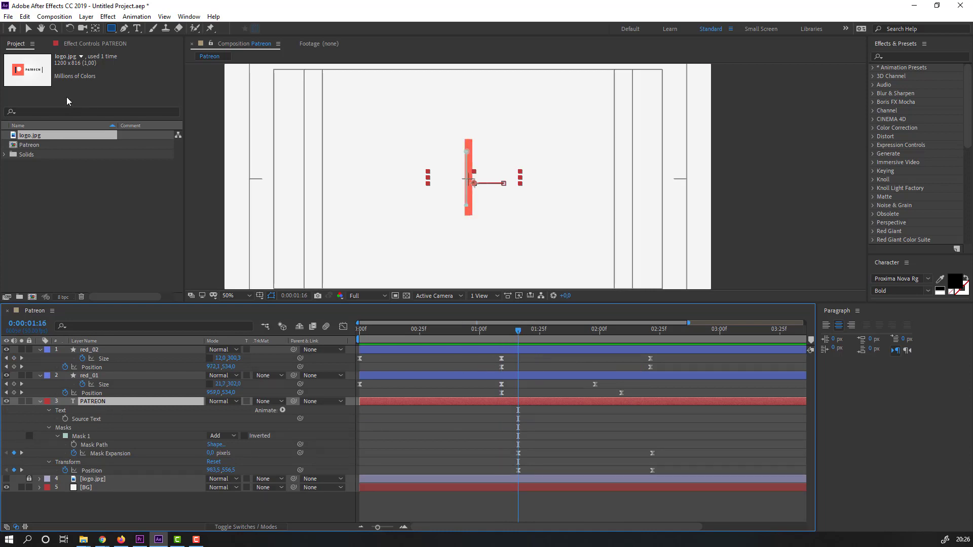
{"action": "left_click", "coordinate": [25, 17]}
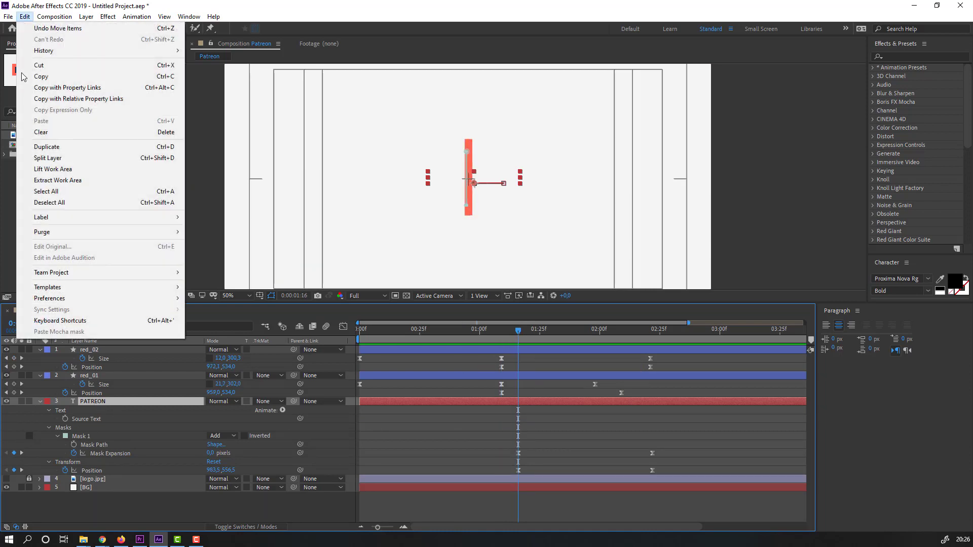
{"action": "left_click", "coordinate": [51, 158]}
{"action": "left_click", "coordinate": [484, 411]}
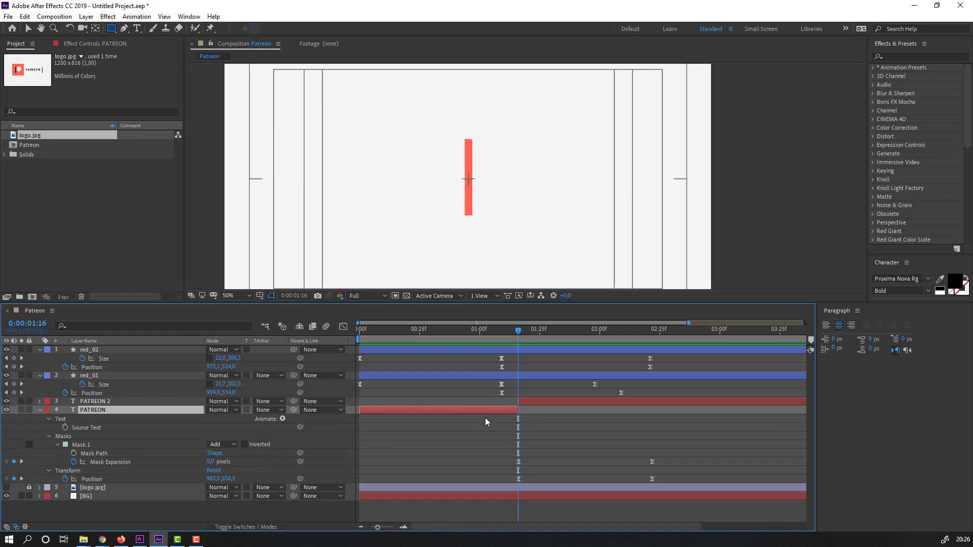
{"action": "key", "text": "Delete"}
{"action": "key", "text": "space"}
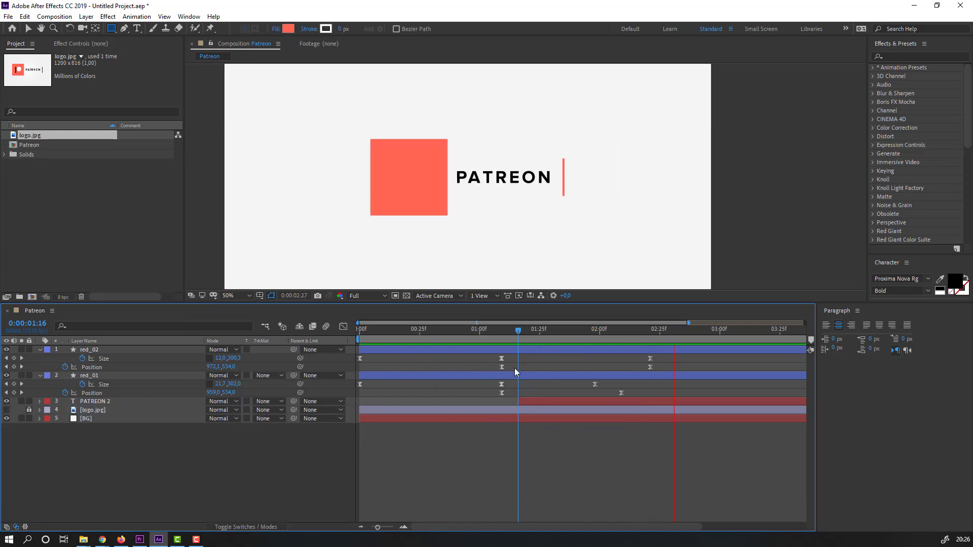
Move PATREON 2's ending Mask Expansion and Position keyframes earlier, to just after red_01's last Position keyframe, and preview the timing
{"action": "left_click", "coordinate": [518, 329]}
{"action": "left_click_drag", "start_coordinate": [518, 330], "coordinate": [588, 329]}
{"action": "key", "text": "."}
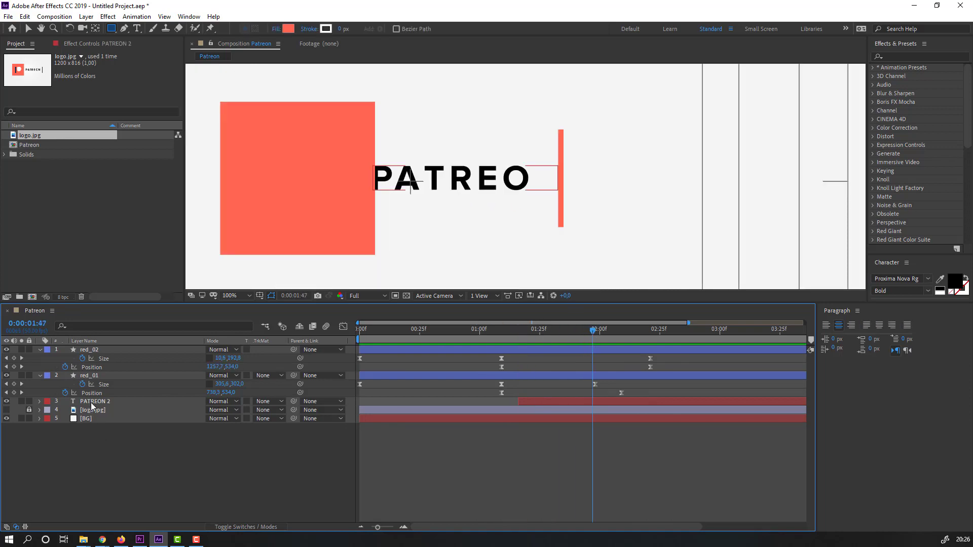
{"action": "left_click", "coordinate": [91, 403]}
{"action": "key", "text": "u"}
{"action": "left_click_drag", "start_coordinate": [661, 413], "coordinate": [628, 427]}
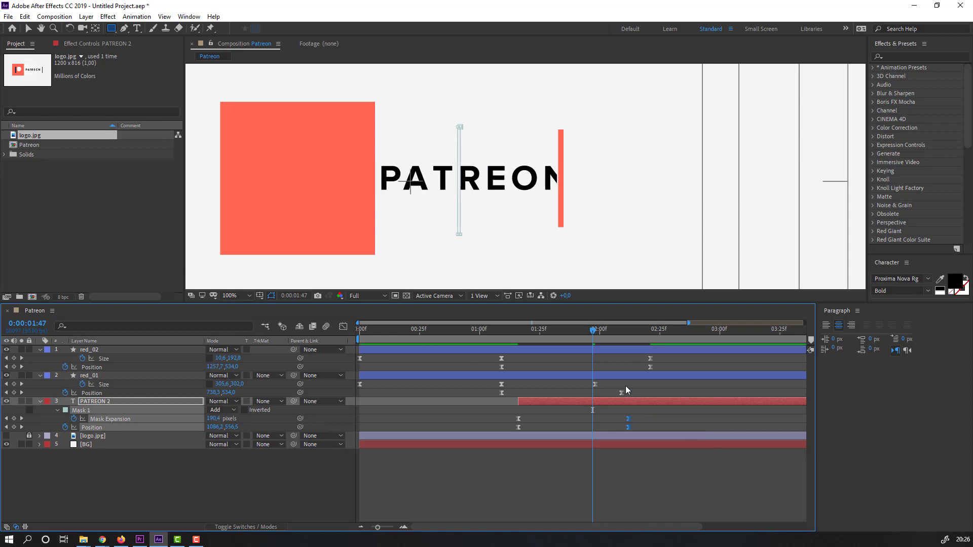
{"action": "key", "text": "space"}
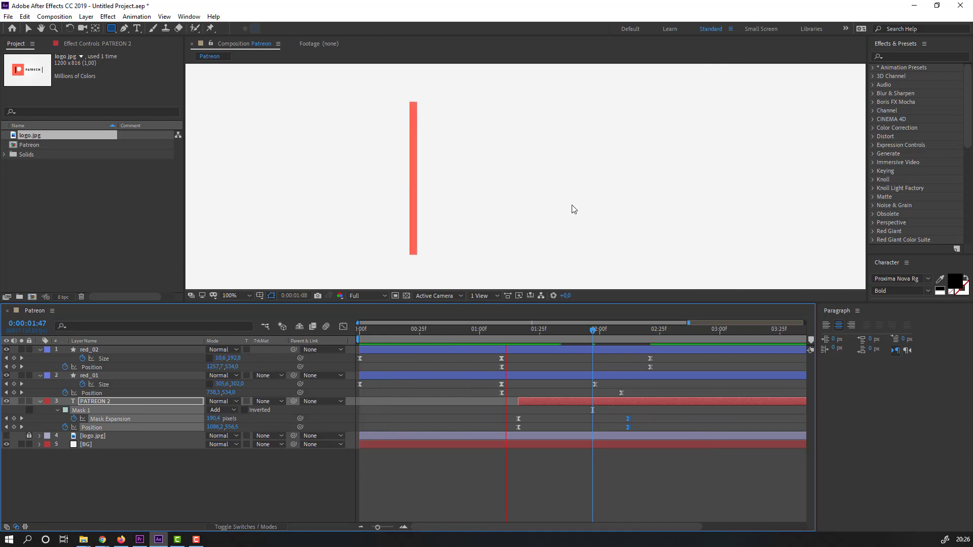
Shift PATREON 2's ending Mask Expansion and Position keyframes a couple of frames later and replay the animation
{"action": "left_click_drag", "start_coordinate": [583, 330], "coordinate": [568, 346]}
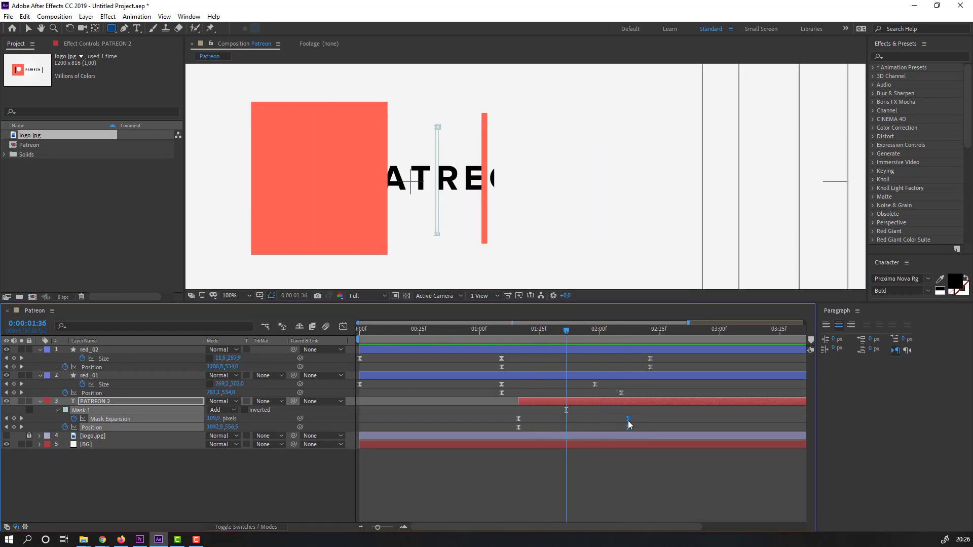
{"action": "left_click_drag", "start_coordinate": [628, 421], "coordinate": [632, 420]}
{"action": "key", "text": "space"}
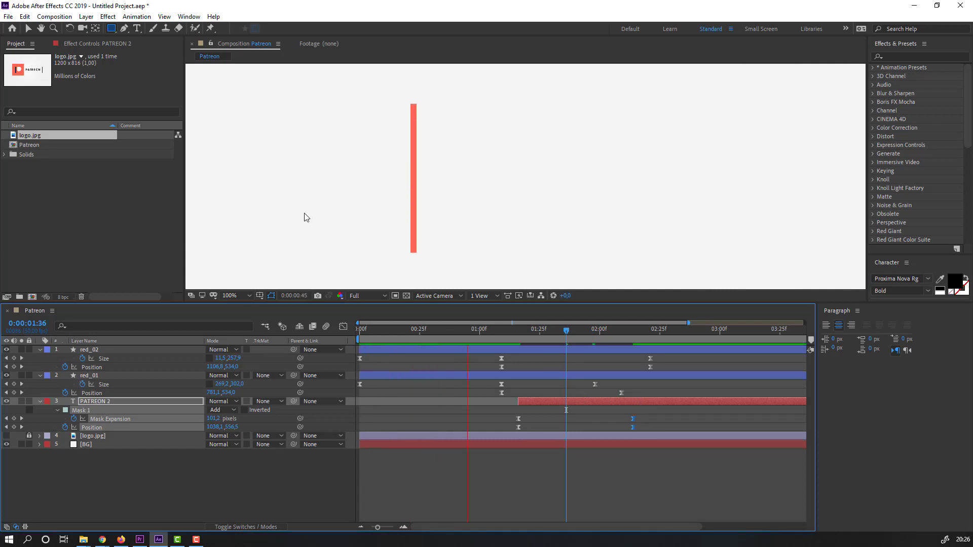
{"action": "scroll", "coordinate": [325, 206], "scroll_direction": "down", "scroll_amount": 4}
{"action": "key", "text": "space"}
{"action": "key", "text": "space"}
{"action": "key", "text": "period"}
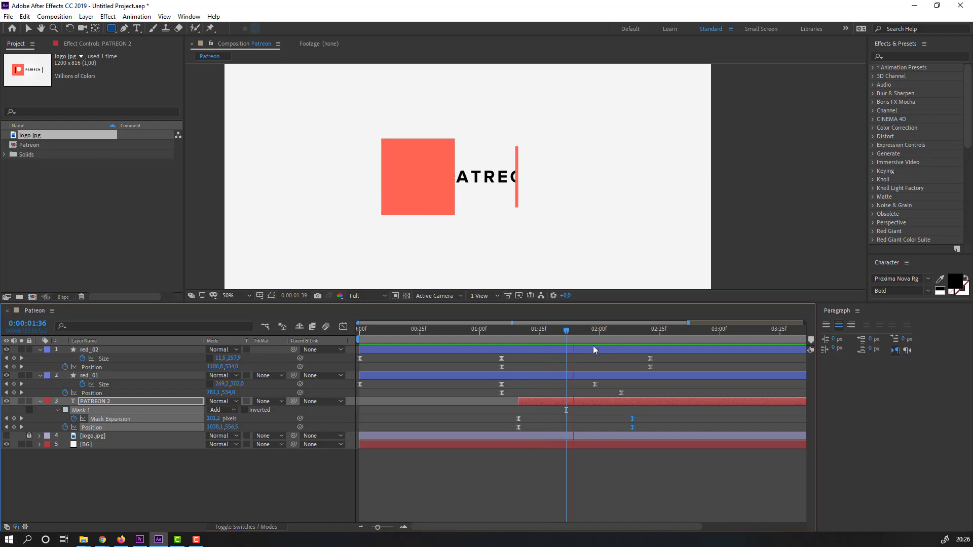
Compare the bar and text with the logo.jpg reference at 0:00:01:42, hiding the reference layer again after checking
{"action": "left_click", "coordinate": [581, 332]}
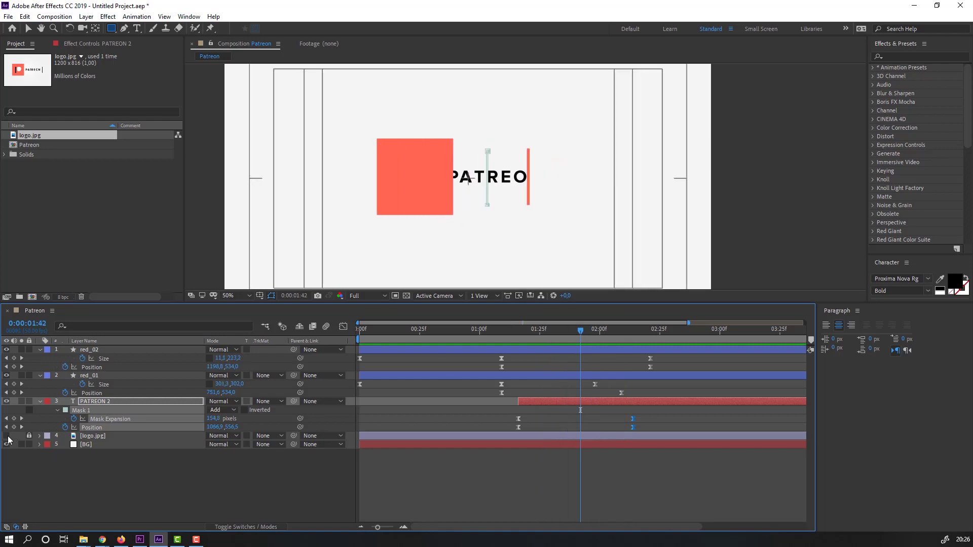
{"action": "key", "text": "period"}
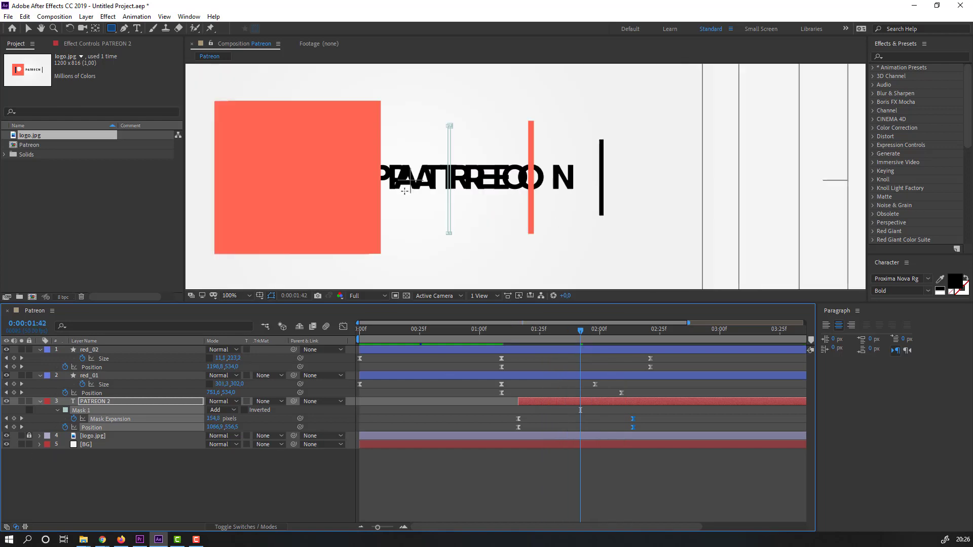
{"action": "left_click", "coordinate": [25, 29]}
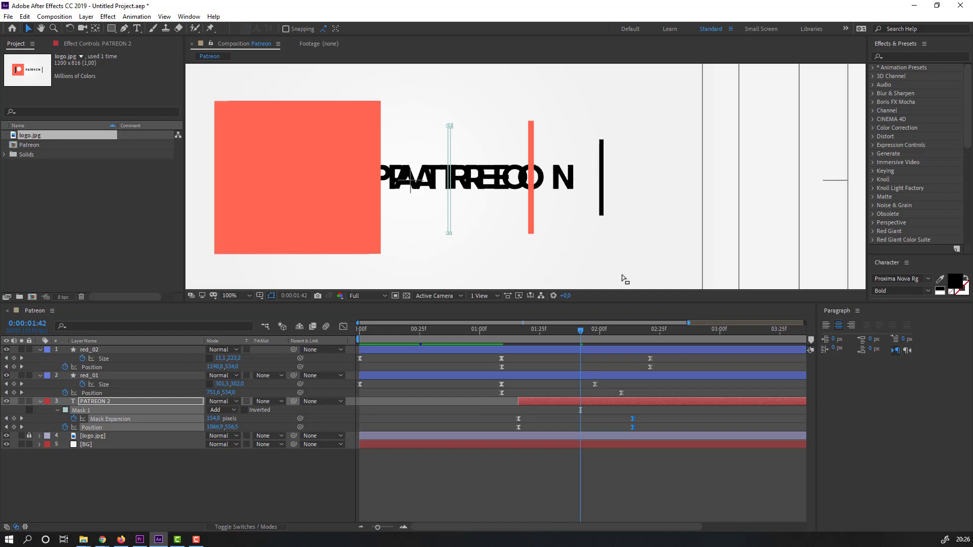
{"action": "key", "text": "period"}
{"action": "left_click", "coordinate": [6, 436]}
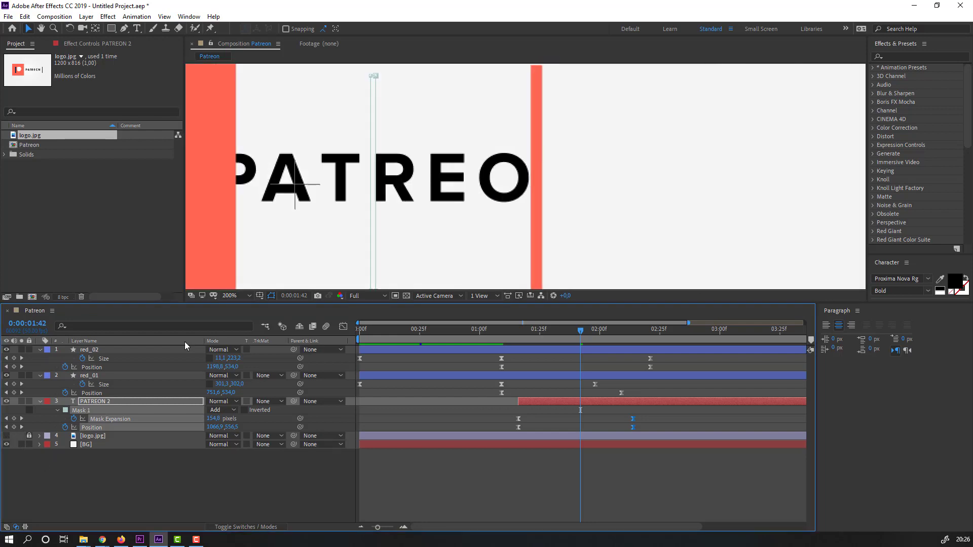
{"action": "key", "text": "comma"}
Reveal the Fill 1 properties inside Rectangle 1 of the red_02 layer
{"action": "left_click", "coordinate": [90, 349]}
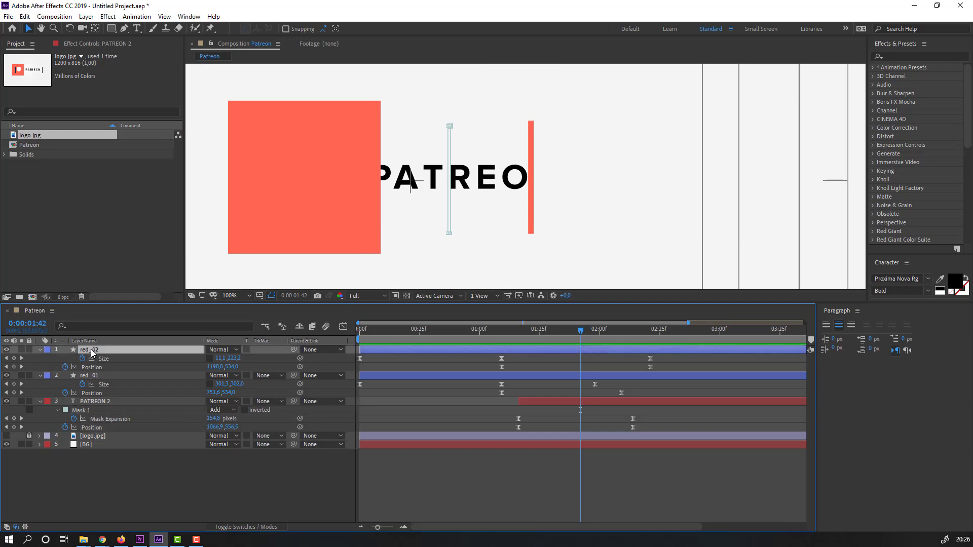
{"action": "left_click", "coordinate": [40, 350]}
{"action": "left_click", "coordinate": [40, 350]}
{"action": "left_click", "coordinate": [57, 367]}
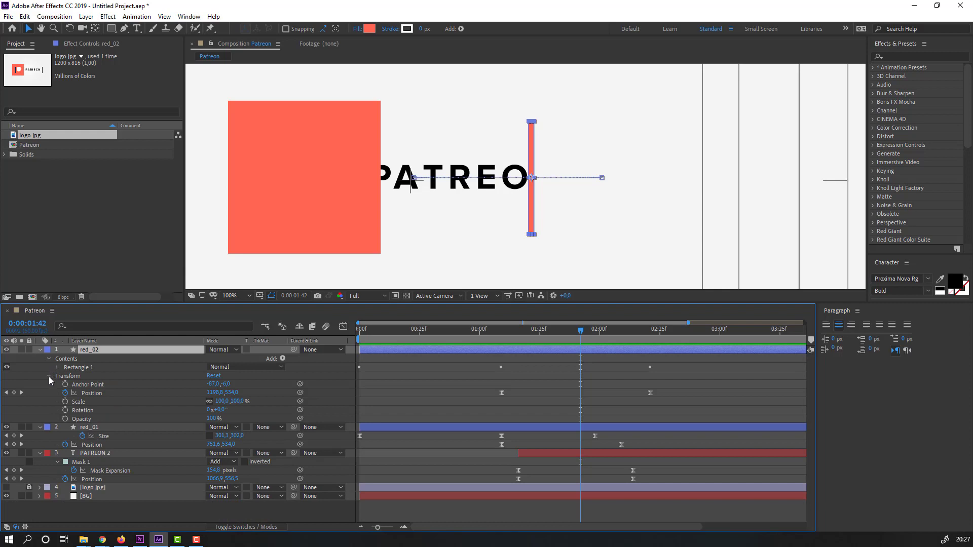
{"action": "left_click", "coordinate": [49, 376]}
{"action": "left_click", "coordinate": [57, 367]}
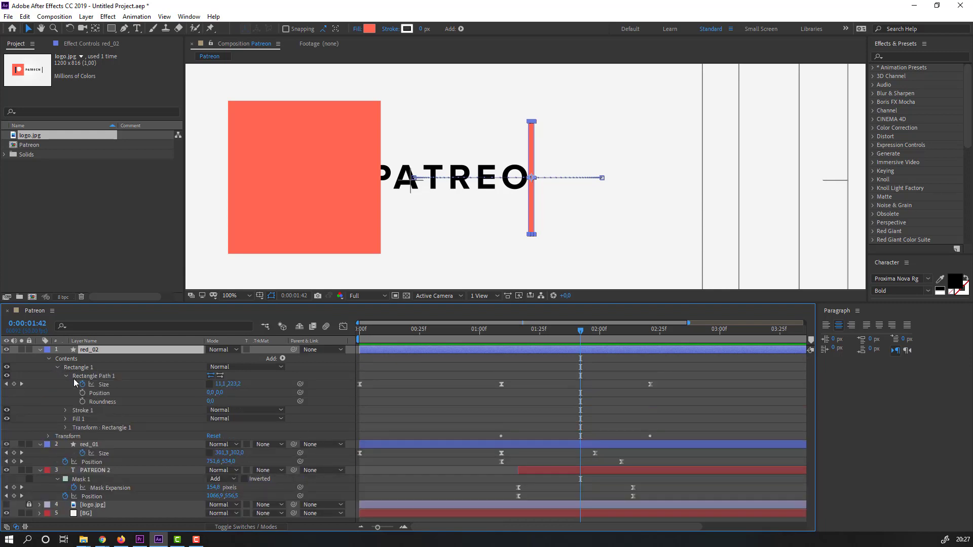
{"action": "left_click", "coordinate": [66, 377]}
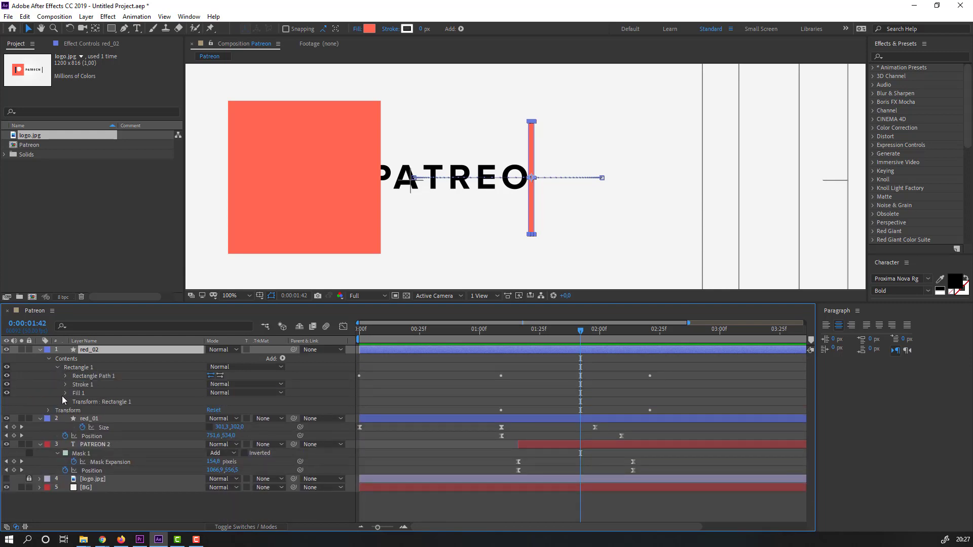
{"action": "left_click", "coordinate": [65, 394]}
Animate red_02's fill color from red at 0:00:01:23 to the PATREON text's black (000000) at 0:00:02:08
{"action": "left_click_drag", "start_coordinate": [577, 342], "coordinate": [535, 341]}
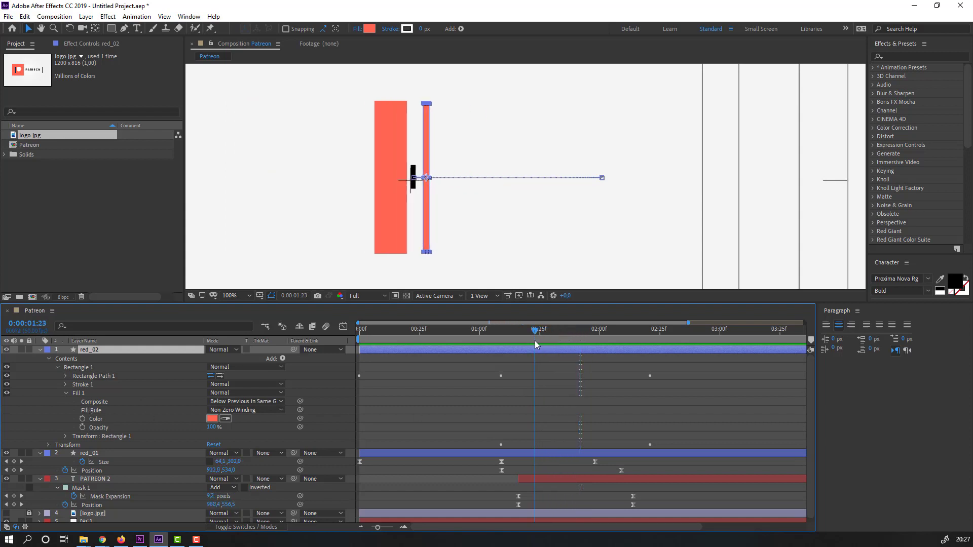
{"action": "left_click", "coordinate": [82, 419]}
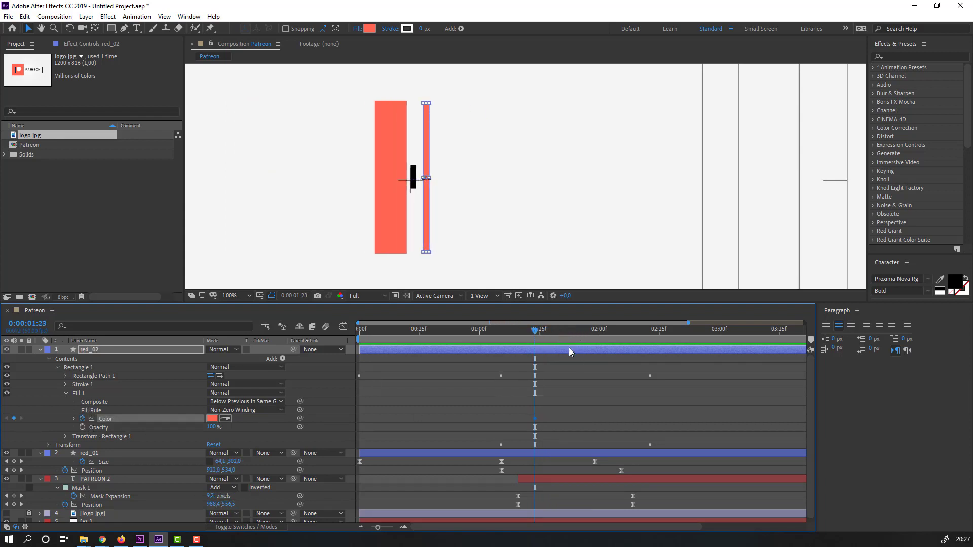
{"action": "left_click_drag", "start_coordinate": [542, 331], "coordinate": [619, 335]}
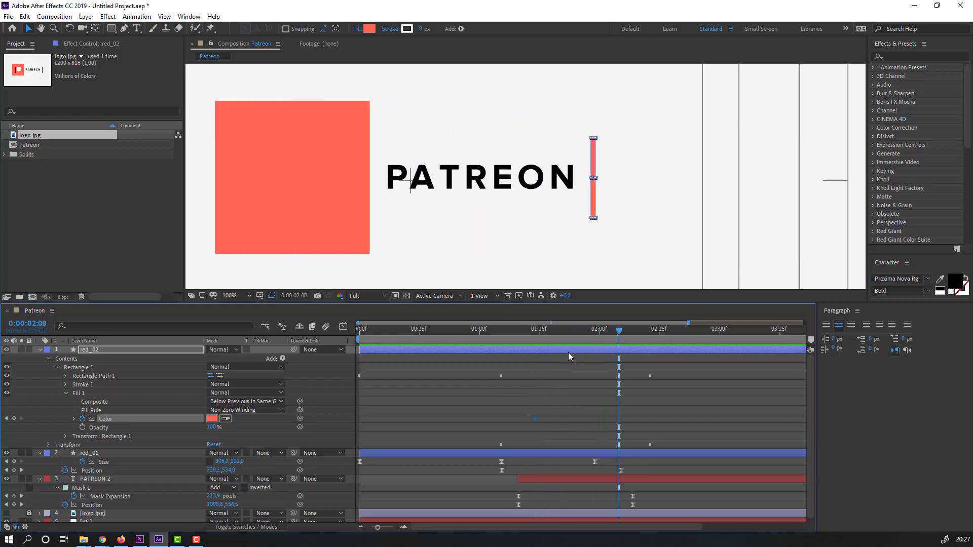
{"action": "left_click", "coordinate": [211, 419]}
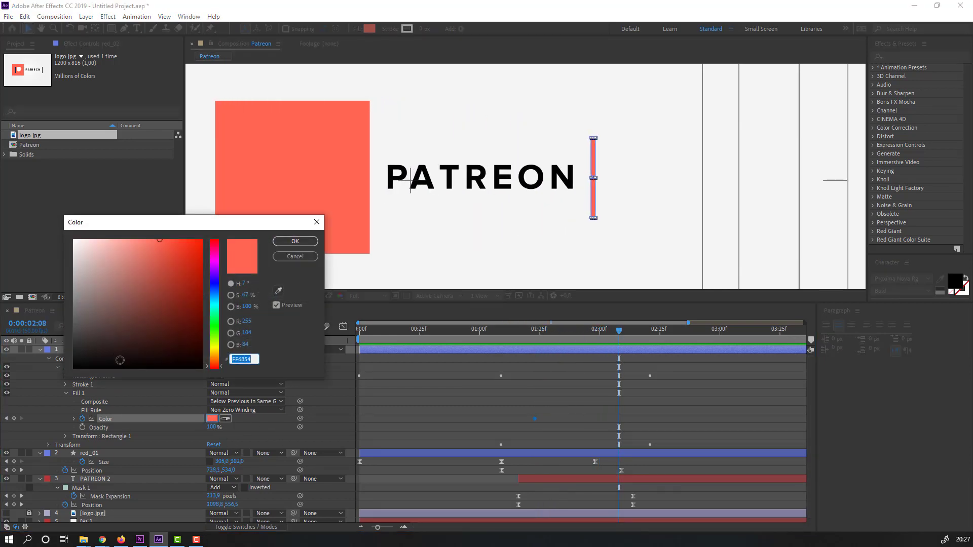
{"action": "left_click", "coordinate": [279, 293]}
{"action": "left_click", "coordinate": [429, 180]}
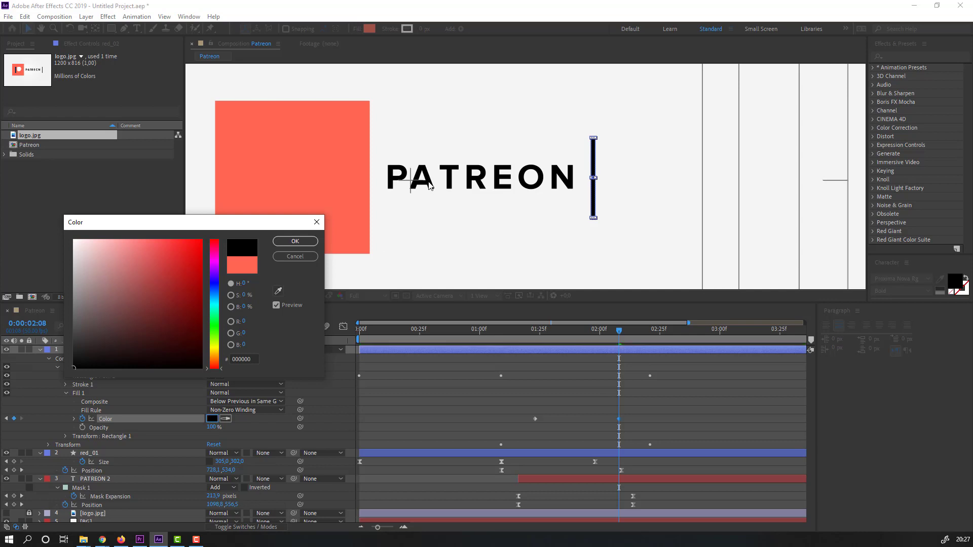
{"action": "left_click", "coordinate": [275, 243]}
{"action": "left_click", "coordinate": [618, 411]}
Play back the animation to check the color change on the red_02 bar
{"action": "scroll", "coordinate": [527, 265], "scroll_direction": "down", "scroll_amount": 1}
{"action": "key", "text": "space"}
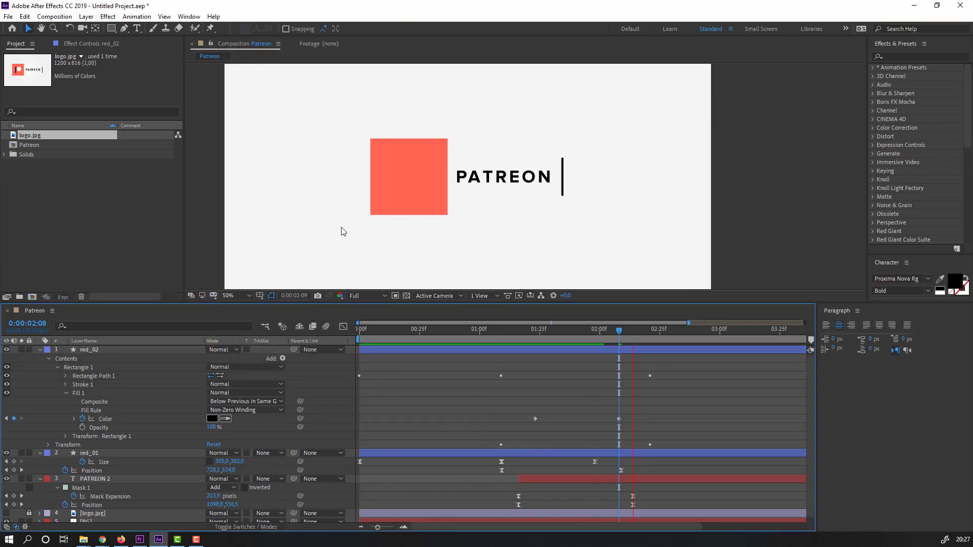
{"action": "scroll", "coordinate": [360, 225], "scroll_direction": "down", "scroll_amount": 1}
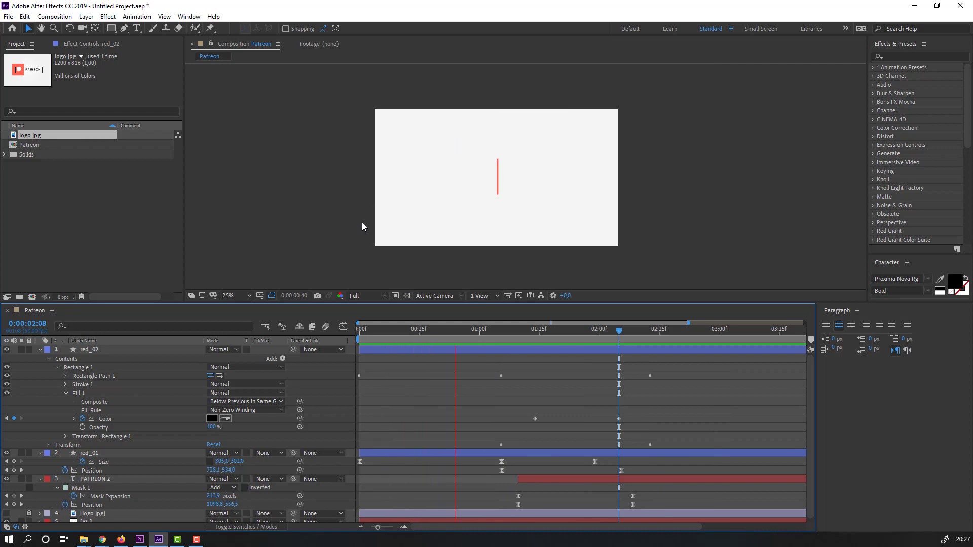
{"action": "scroll", "coordinate": [363, 223], "scroll_direction": "up", "scroll_amount": 1}
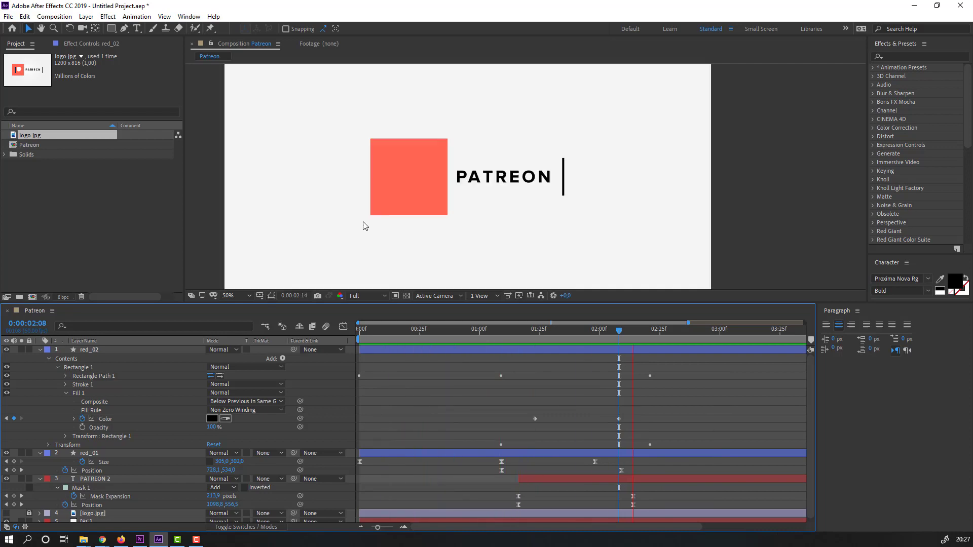
Stop playback with the playhead at 0:00:02:04 and collapse the red_02, red_01 and PATREON 2 layers
{"action": "left_click", "coordinate": [610, 332]}
{"action": "left_click", "coordinate": [40, 350]}
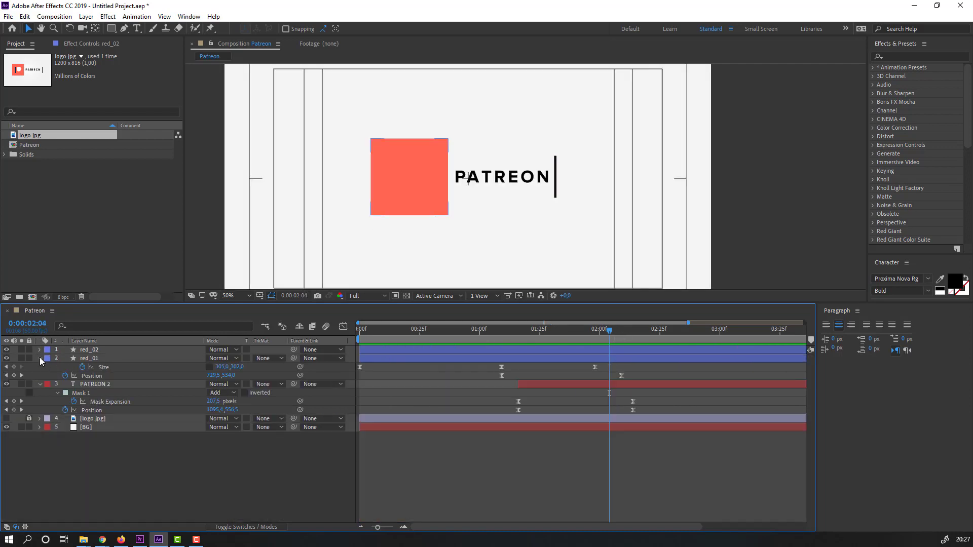
{"action": "left_click", "coordinate": [39, 359]}
{"action": "left_click", "coordinate": [39, 367]}
{"action": "left_click", "coordinate": [138, 393]}
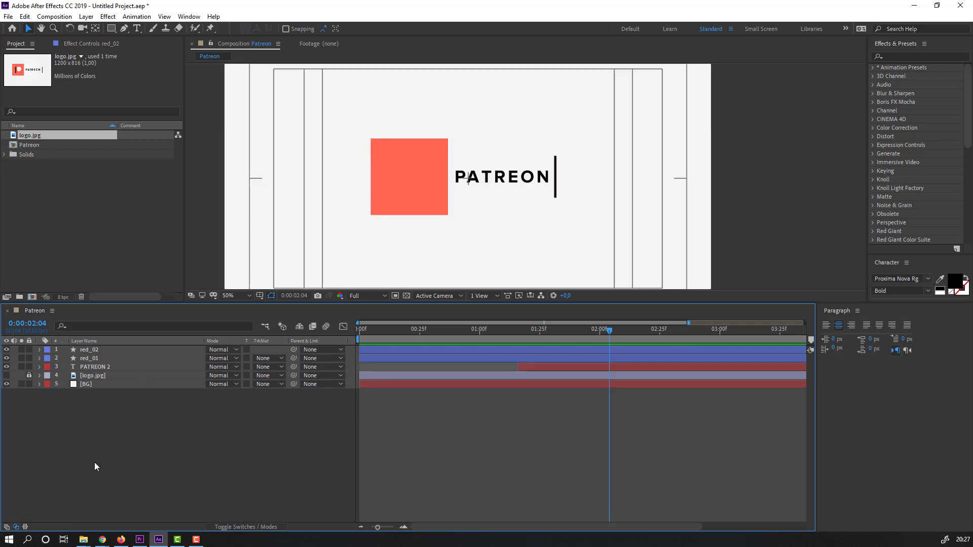
Show the logo.jpg reference layer and hide red_01 to expose the emblem's dark bar and white circle
{"action": "left_click", "coordinate": [6, 375]}
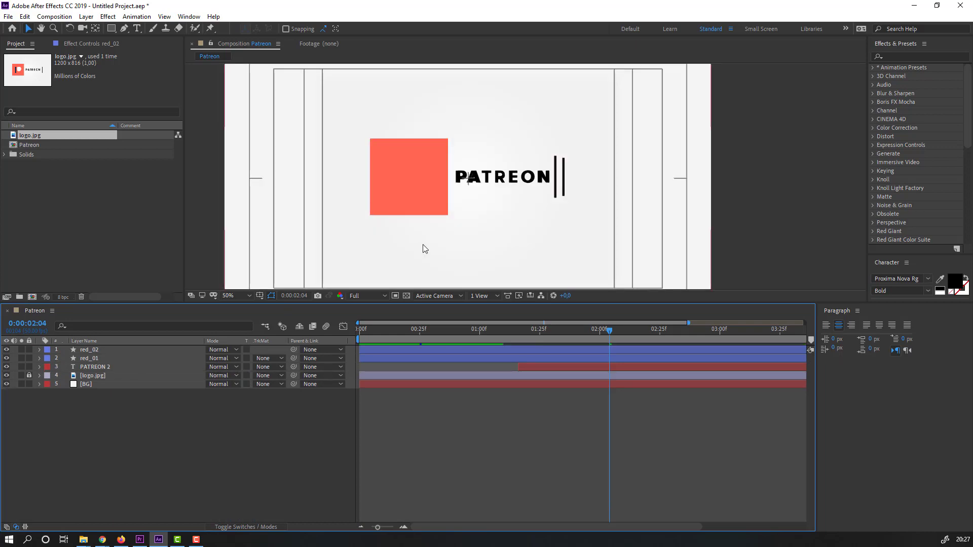
{"action": "left_click", "coordinate": [81, 358]}
{"action": "left_click", "coordinate": [6, 358]}
{"action": "scroll", "coordinate": [326, 168], "scroll_direction": "up", "scroll_amount": 2}
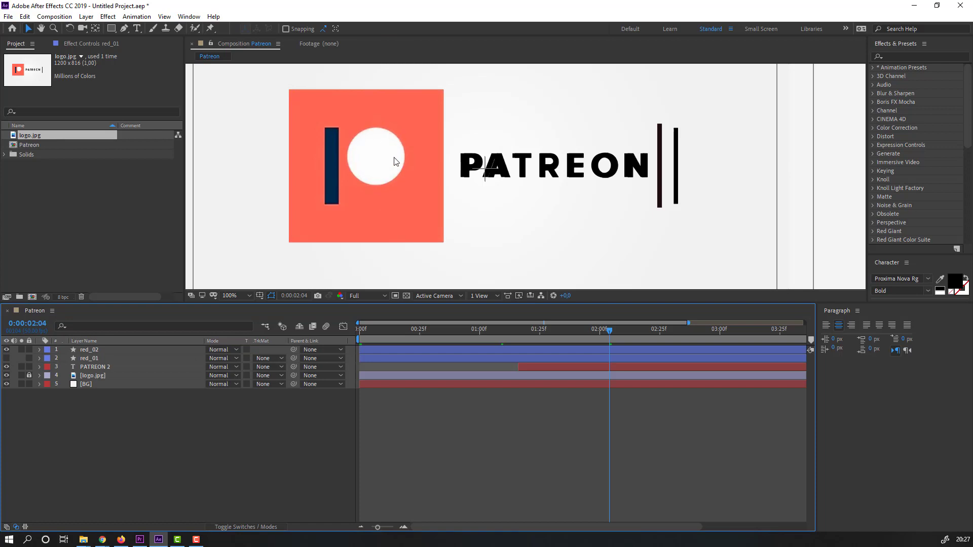
Draw a rectangle shape on a new layer, tracing the dark vertical bar in the logo reference
{"action": "left_click_drag", "start_coordinate": [111, 29], "coordinate": [126, 34]}
{"action": "scroll", "coordinate": [350, 176], "scroll_direction": "up", "scroll_amount": 1}
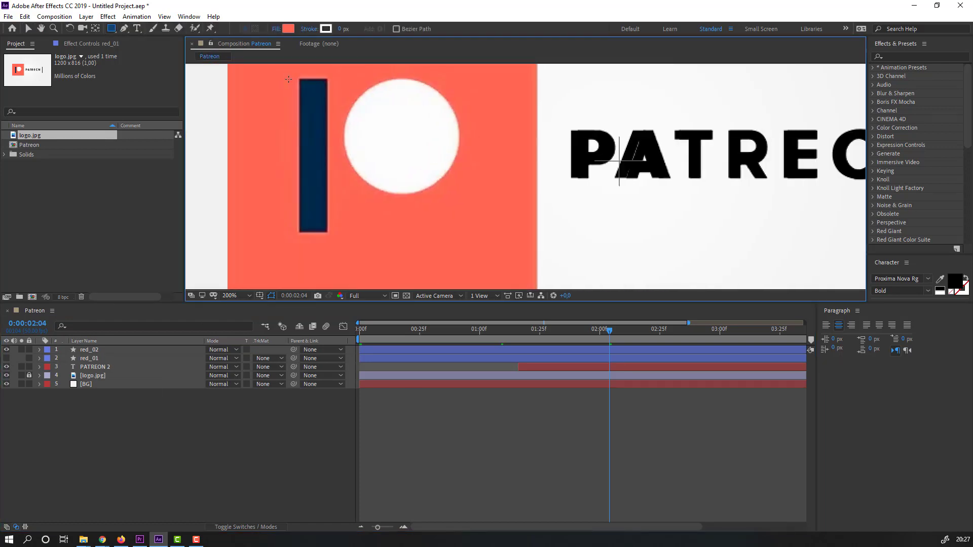
{"action": "left_click_drag", "start_coordinate": [298, 79], "coordinate": [328, 231]}
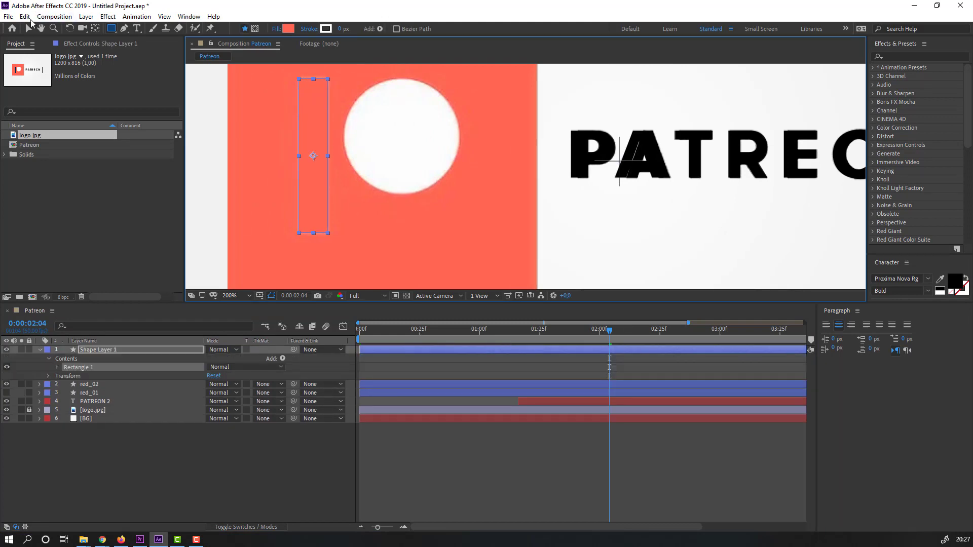
{"action": "left_click", "coordinate": [28, 29]}
Fill the new rectangle with the navy sampled from the reference bar, align it over that bar, and collapse its layer
{"action": "left_click_drag", "start_coordinate": [318, 114], "coordinate": [266, 115]}
{"action": "left_click", "coordinate": [372, 28]}
{"action": "left_click", "coordinate": [278, 290]}
{"action": "left_click", "coordinate": [312, 168]}
{"action": "left_click", "coordinate": [292, 242]}
{"action": "left_click_drag", "start_coordinate": [263, 208], "coordinate": [314, 205]}
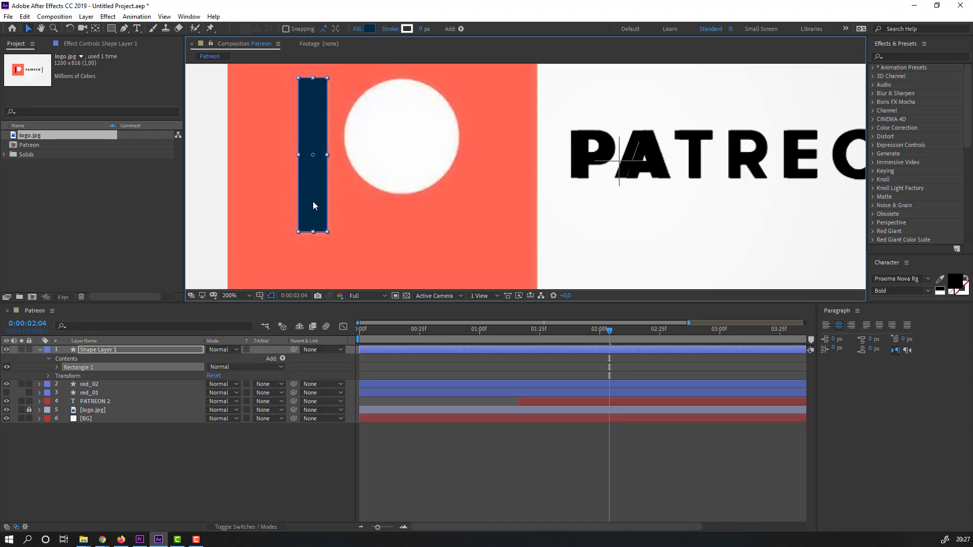
{"action": "left_click", "coordinate": [129, 428]}
{"action": "left_click", "coordinate": [39, 350]}
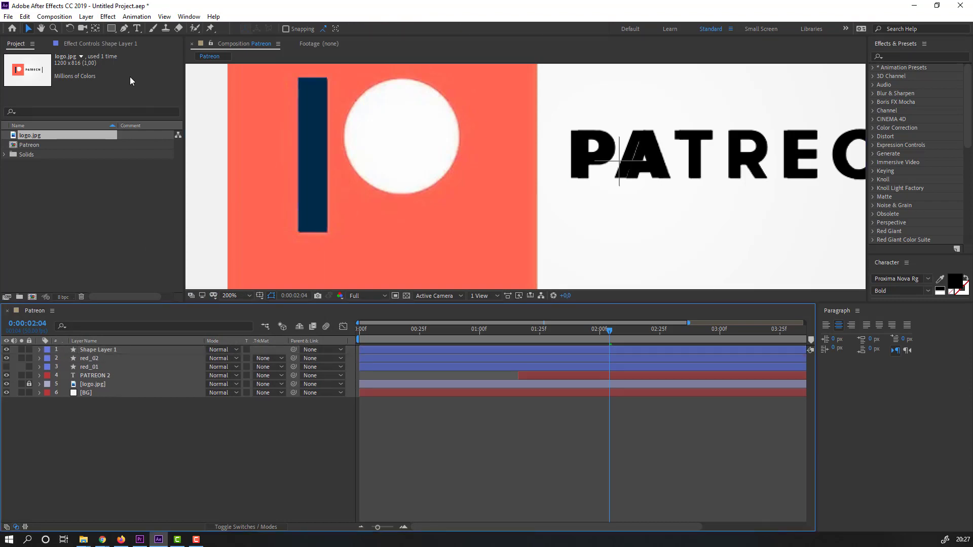
Draw a circle with the Ellipse tool on a new layer and position it over the reference's white circle
{"action": "left_click_drag", "start_coordinate": [112, 33], "coordinate": [164, 54]}
{"action": "mouse_move", "coordinate": [377, 106]}
{"action": "left_mouse_down"}
{"action": "mouse_move", "coordinate": [370, 131]}
{"action": "mouse_move", "coordinate": [410, 180]}
{"action": "mouse_move", "coordinate": [464, 208]}
{"action": "left_mouse_up"}
{"action": "key", "text": "v"}
{"action": "left_click_drag", "start_coordinate": [442, 170], "coordinate": [433, 170]}
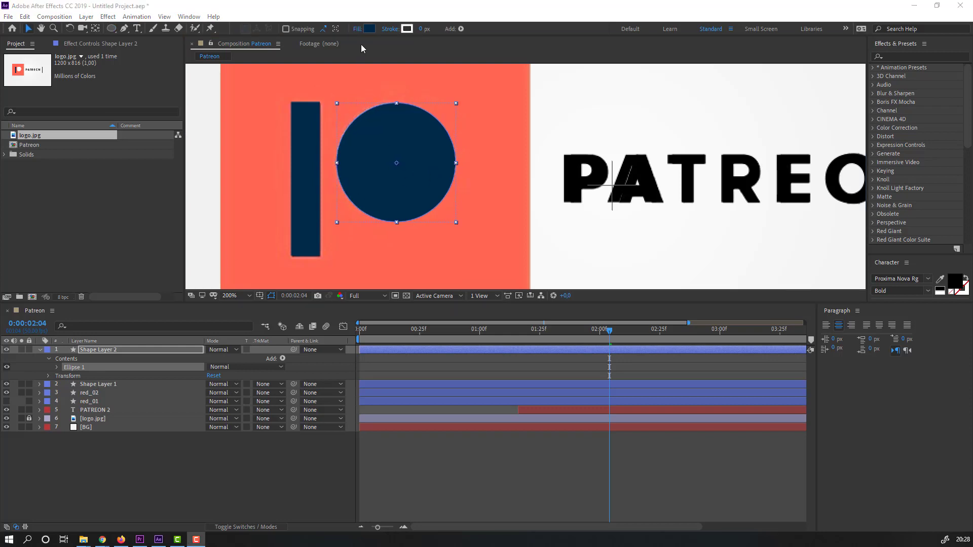
Set the circle's fill color to white (FFFFFF) and collapse its layer
{"action": "left_click", "coordinate": [370, 29]}
{"action": "left_click_drag", "start_coordinate": [155, 277], "coordinate": [61, 234]}
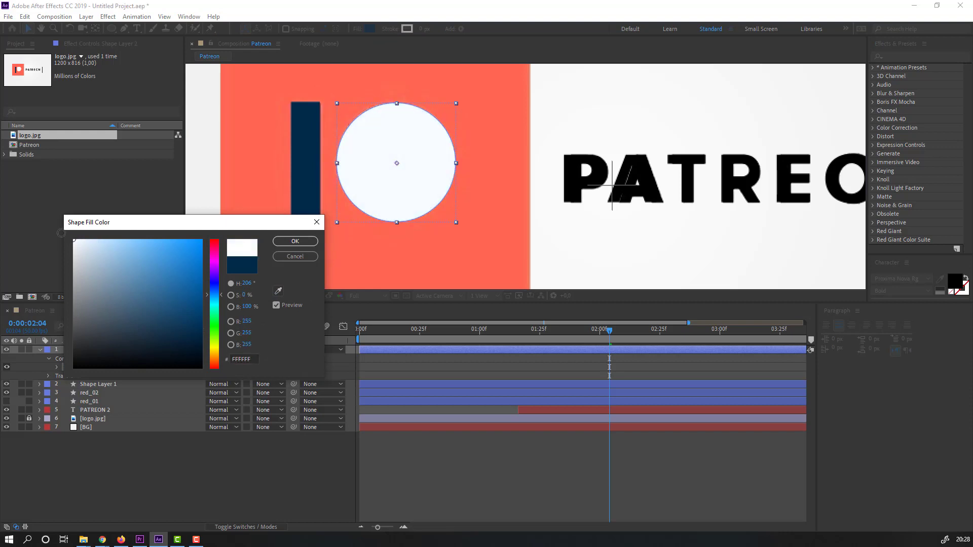
{"action": "left_click", "coordinate": [276, 242]}
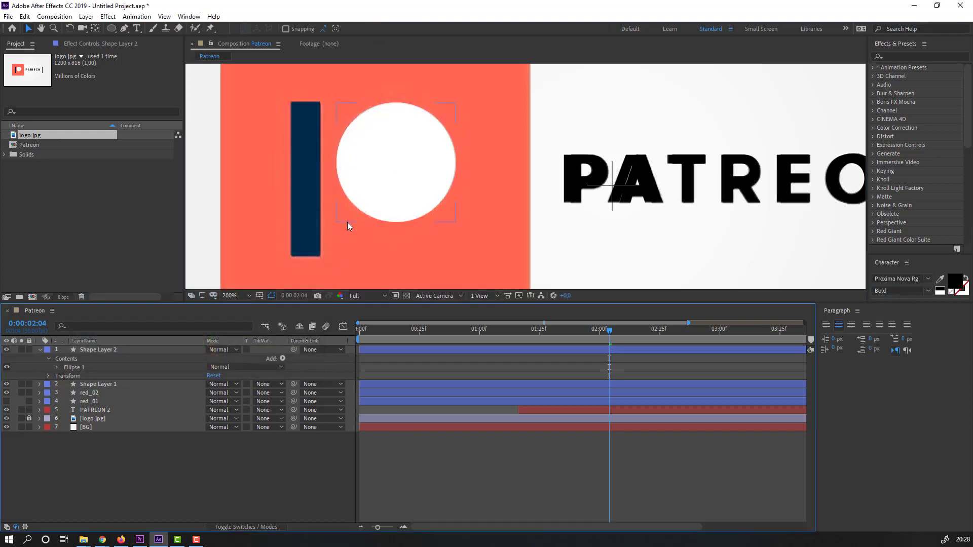
{"action": "left_click", "coordinate": [39, 350]}
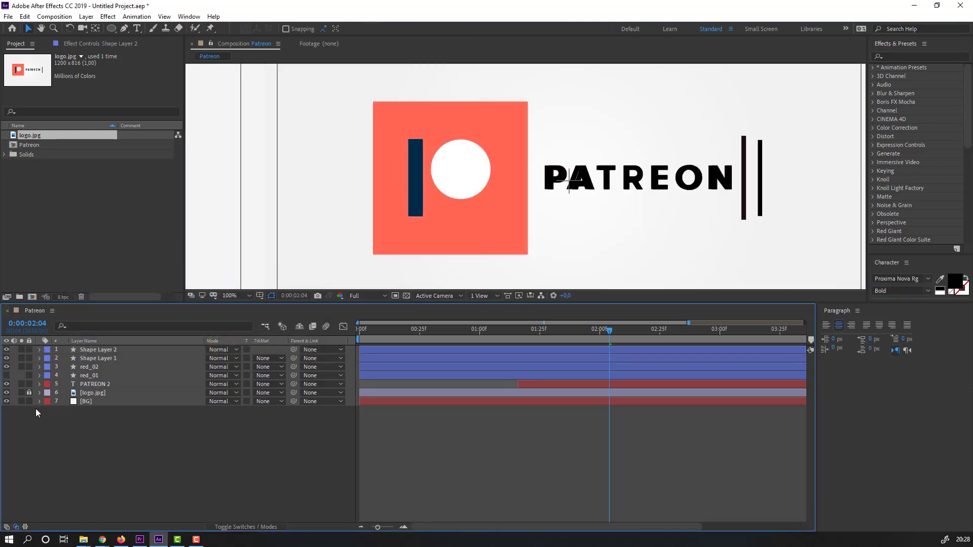
Hide the logo.jpg reference, show red_01 again, enlarge the composition view, and scrub to 0:00:01:46
{"action": "left_click", "coordinate": [7, 394]}
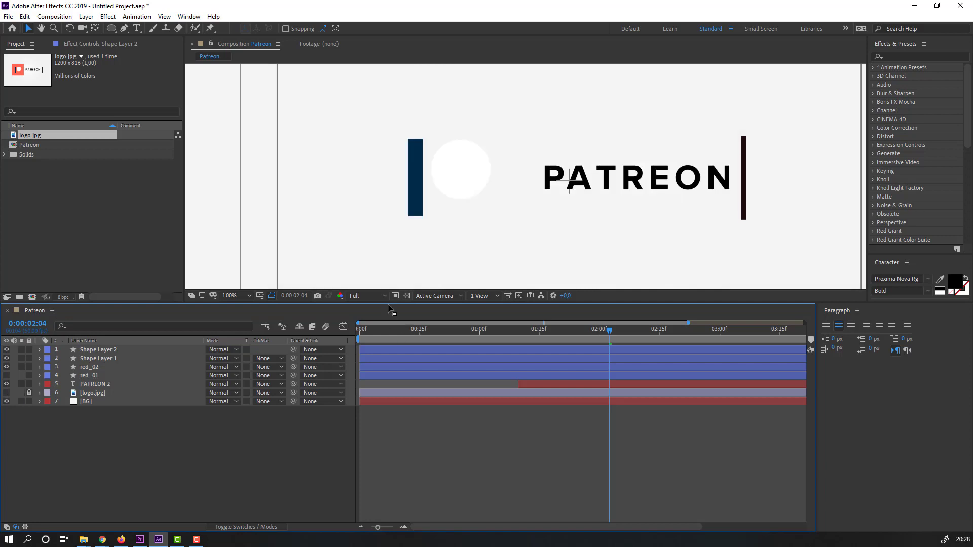
{"action": "left_click", "coordinate": [87, 376]}
{"action": "left_click", "coordinate": [7, 375]}
{"action": "left_click_drag", "start_coordinate": [397, 303], "coordinate": [376, 338]}
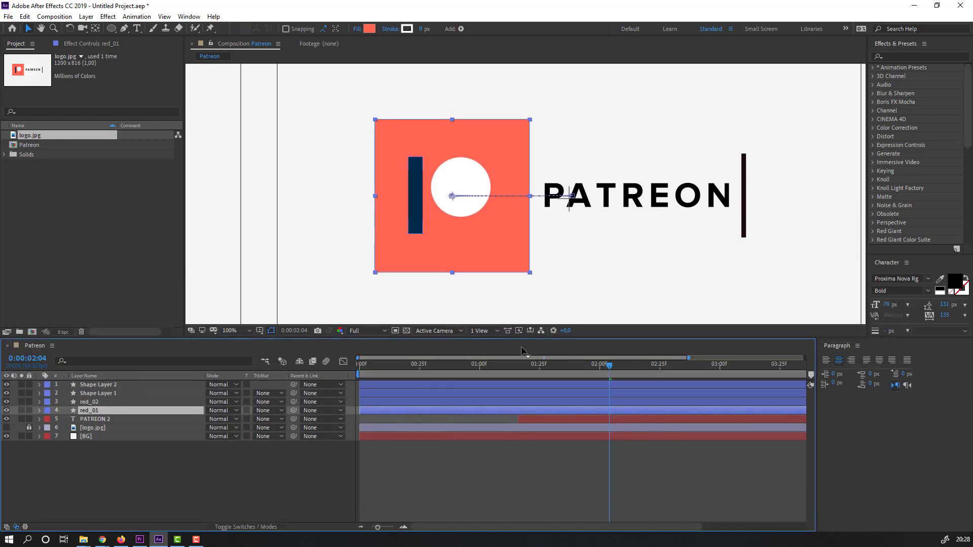
{"action": "left_click", "coordinate": [258, 458]}
{"action": "mouse_move", "coordinate": [597, 375]}
{"action": "left_mouse_down"}
{"action": "mouse_move", "coordinate": [366, 376]}
{"action": "mouse_move", "coordinate": [617, 368]}
{"action": "mouse_move", "coordinate": [590, 369]}
{"action": "left_mouse_up"}
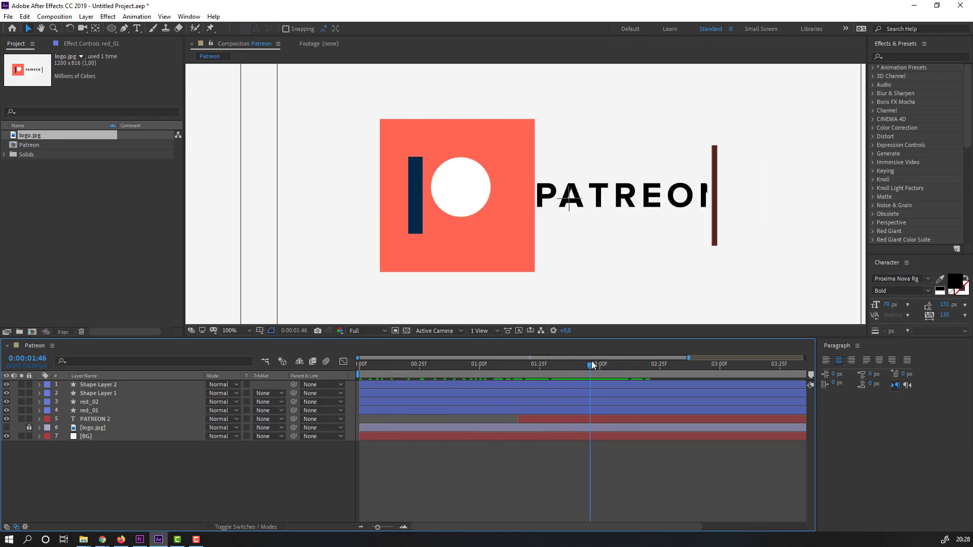
Rename the dark bar's layer, Shape Layer 1, to black
{"action": "left_click", "coordinate": [98, 393]}
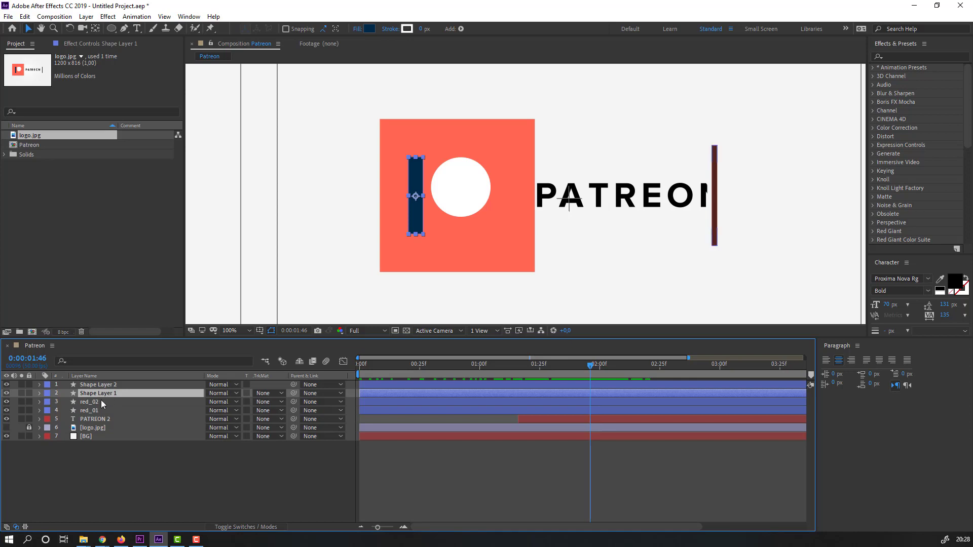
{"action": "key", "text": "Return"}
{"action": "type", "text": "c"}
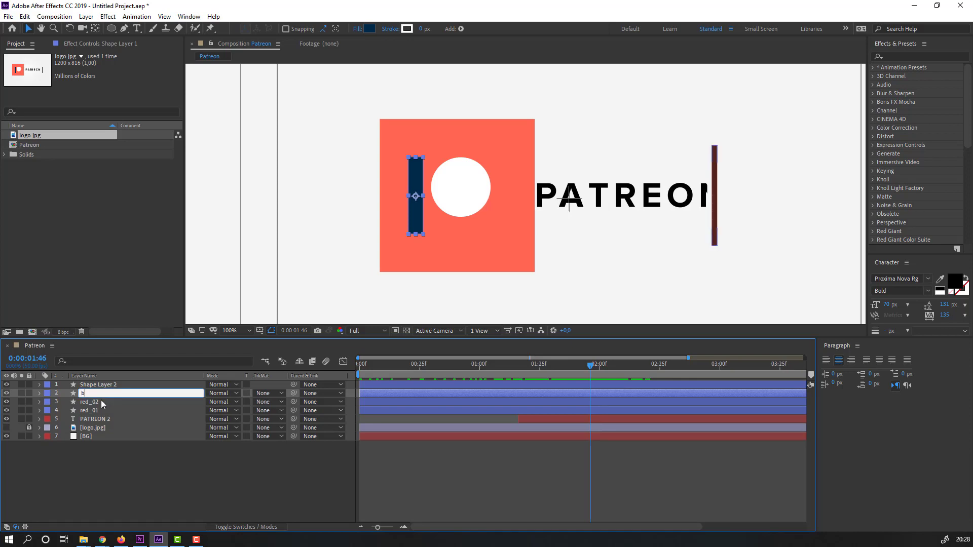
{"action": "type", "text": "lack"}
{"action": "key", "text": "Return"}
Rename the circle's layer, Shape Layer 2, to white_circle
{"action": "left_click", "coordinate": [103, 387]}
{"action": "key", "text": "Return"}
{"action": "type", "text": "white_"}
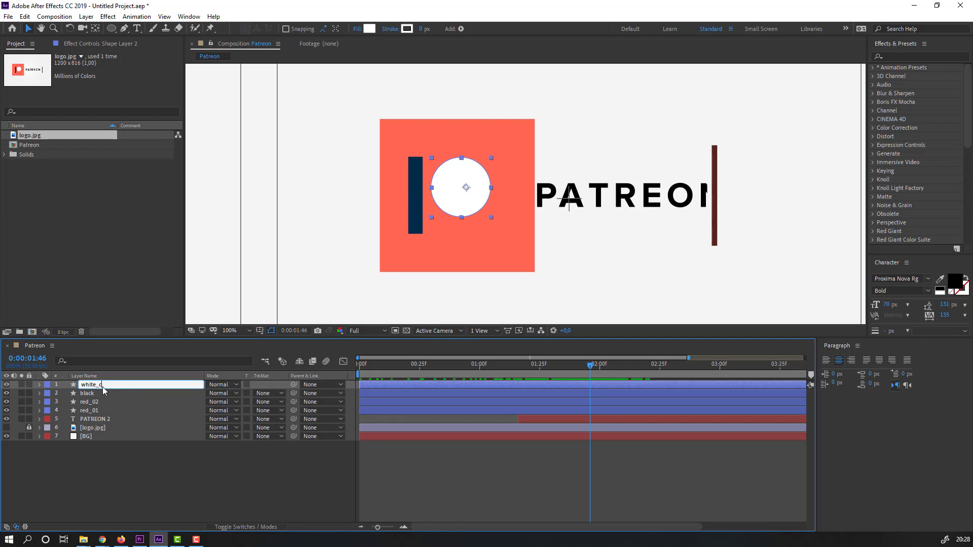
{"action": "type", "text": "cle"}
{"action": "key", "text": "Return"}
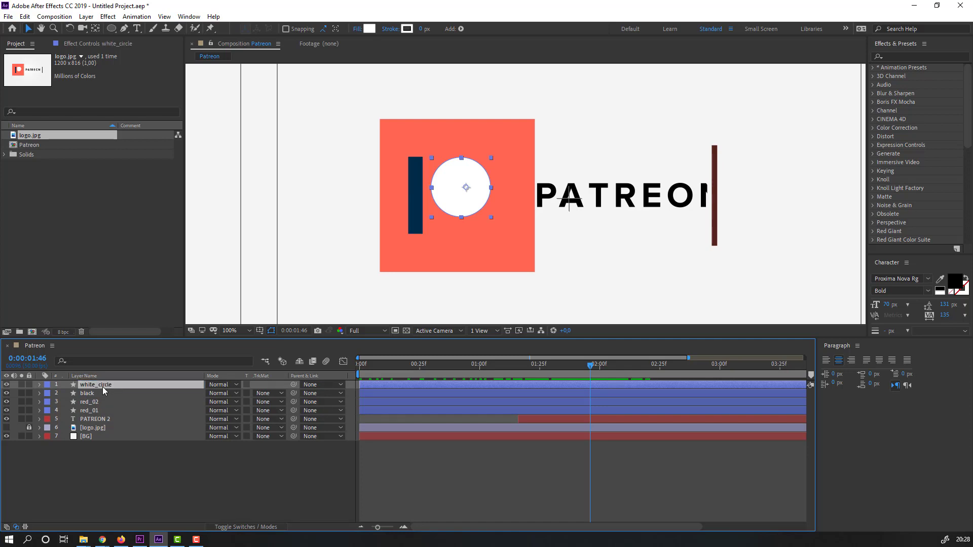
{"action": "left_click", "coordinate": [126, 516]}
Go to 0:00:01:33 and move the black layer below red_02, directly above red_01
{"action": "key", "text": "period"}
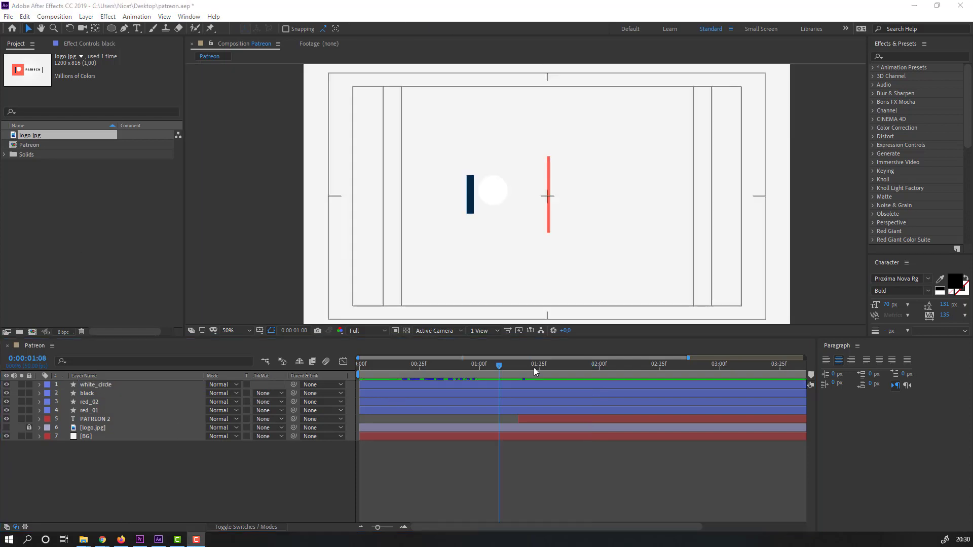
{"action": "left_click_drag", "start_coordinate": [534, 367], "coordinate": [558, 367]}
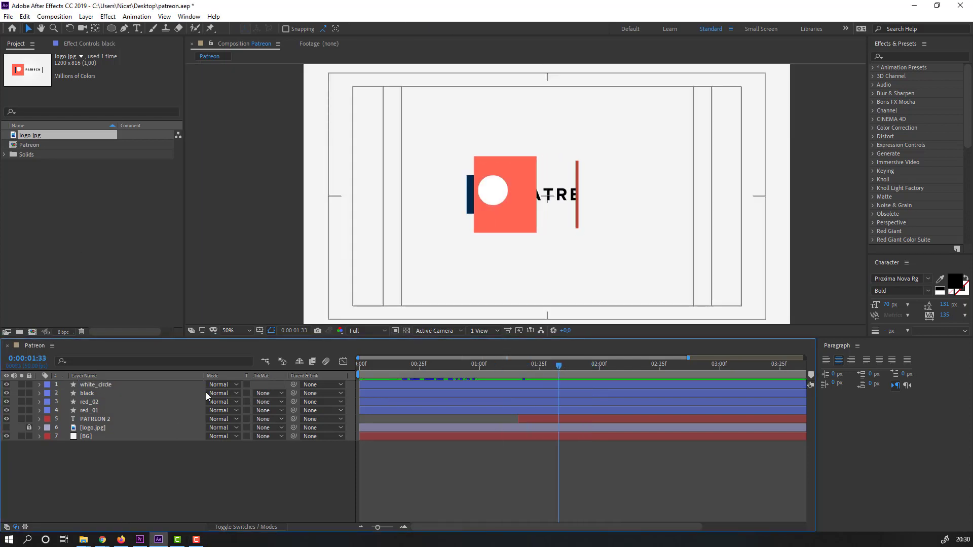
{"action": "left_click", "coordinate": [89, 393]}
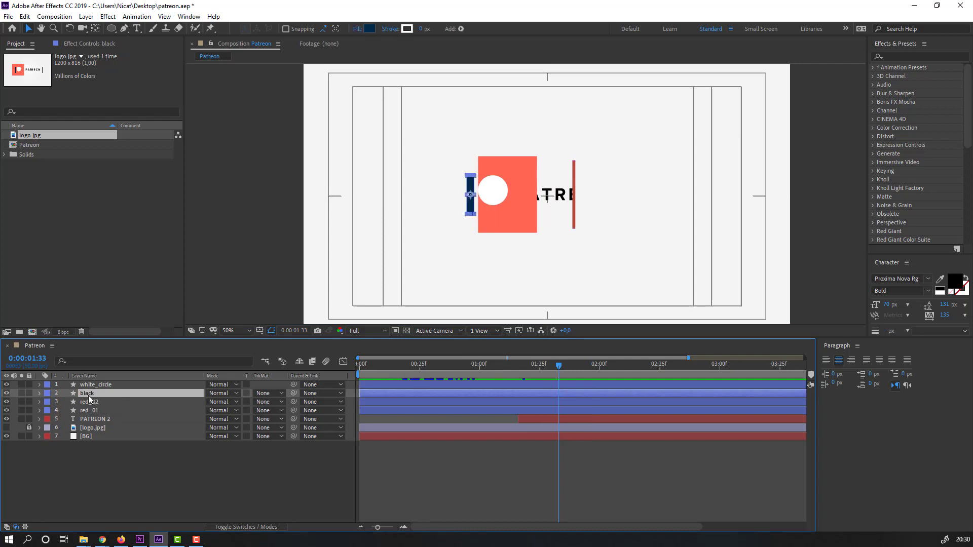
{"action": "left_click_drag", "start_coordinate": [90, 394], "coordinate": [107, 408]}
Duplicate red_01 and place the copy directly above the black layer
{"action": "left_click", "coordinate": [93, 412]}
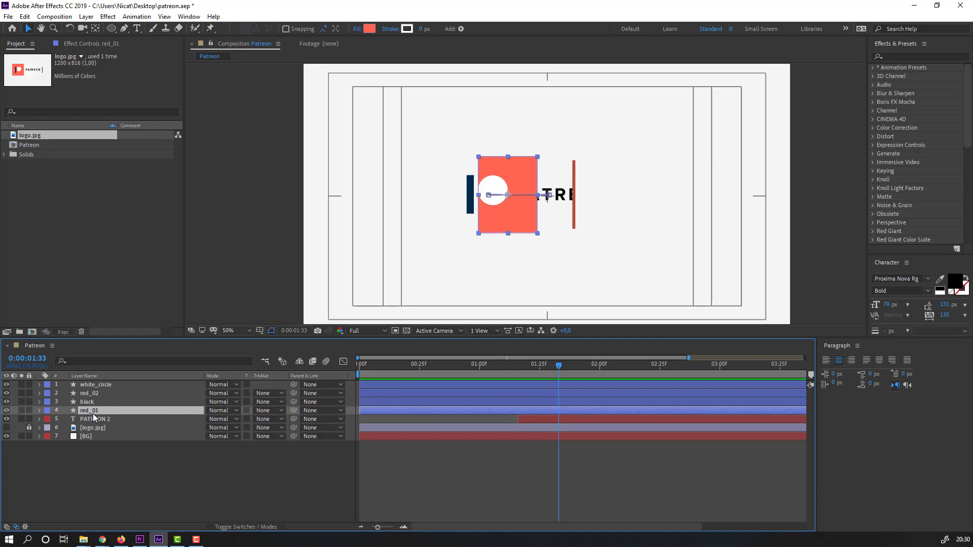
{"action": "key", "text": "ctrl+d"}
{"action": "left_click_drag", "start_coordinate": [85, 411], "coordinate": [84, 408]}
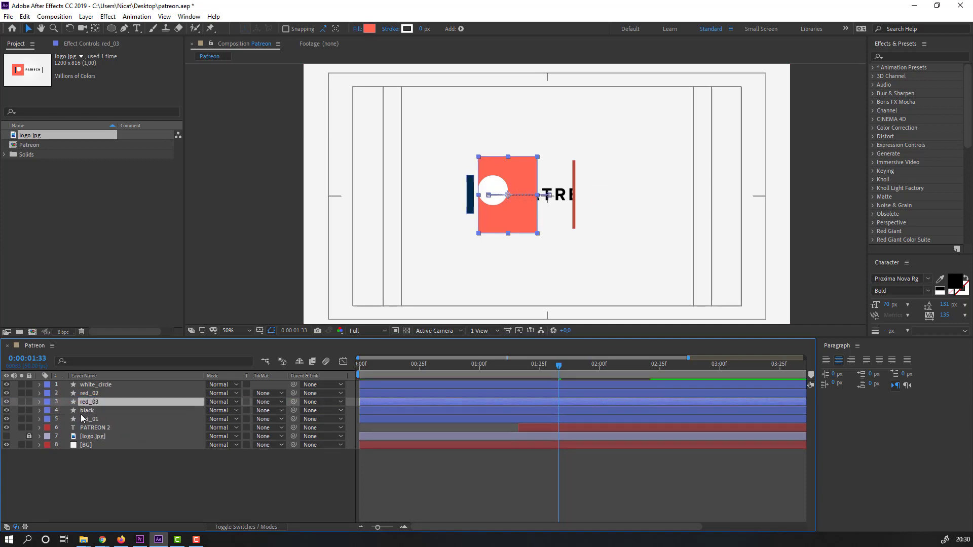
Set the black layer's track matte to Alpha Matte "red_03" and scrub the timeline to check it
{"action": "left_click", "coordinate": [83, 413]}
{"action": "left_click", "coordinate": [262, 410]}
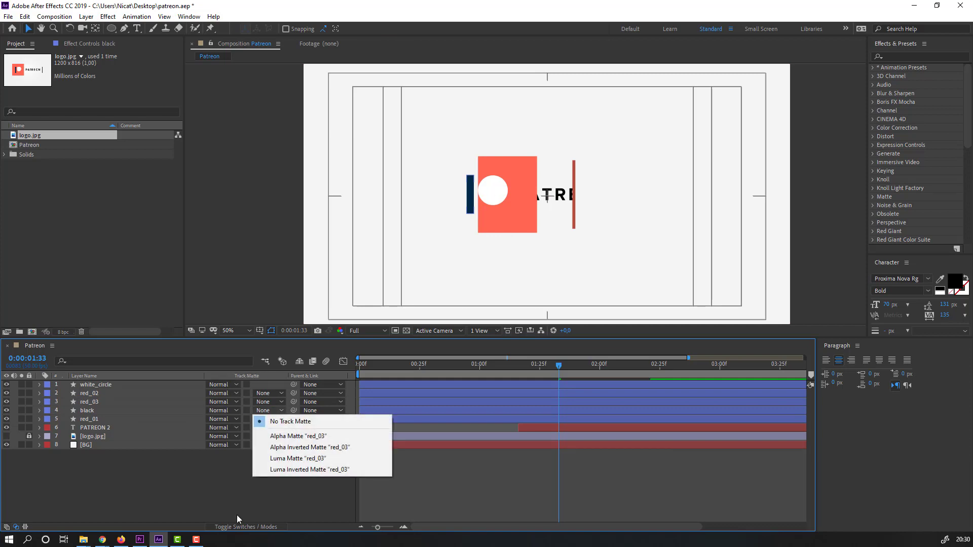
{"action": "left_click", "coordinate": [232, 513]}
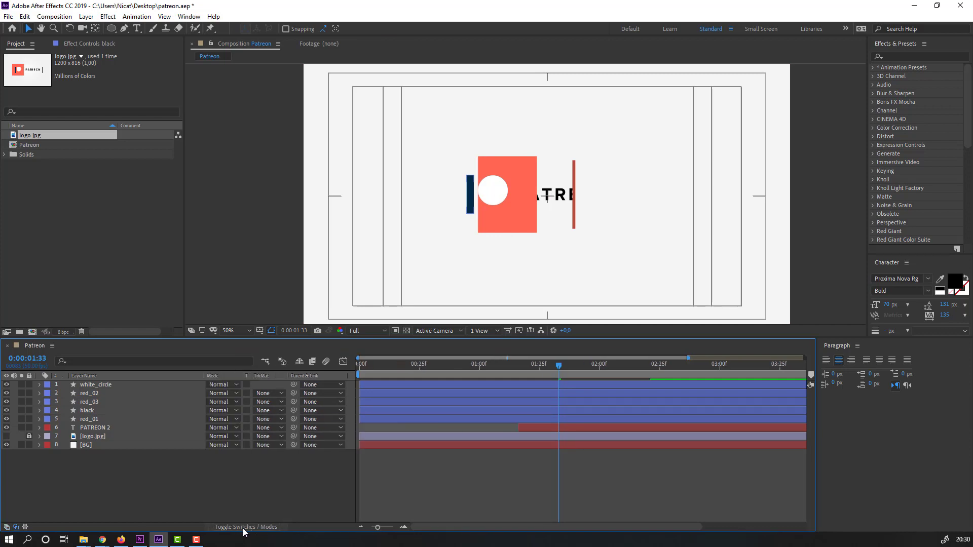
{"action": "left_click", "coordinate": [95, 412]}
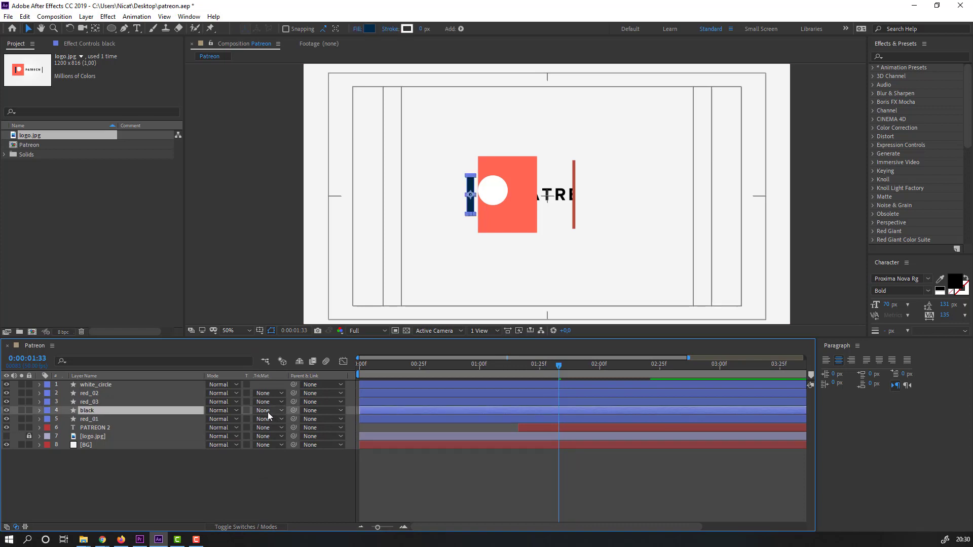
{"action": "left_click", "coordinate": [267, 411]}
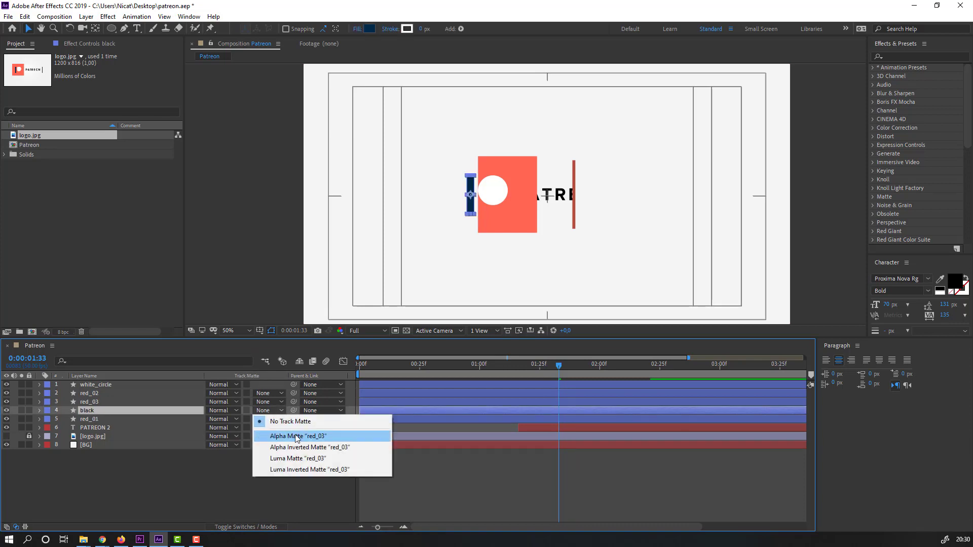
{"action": "left_click", "coordinate": [324, 439]}
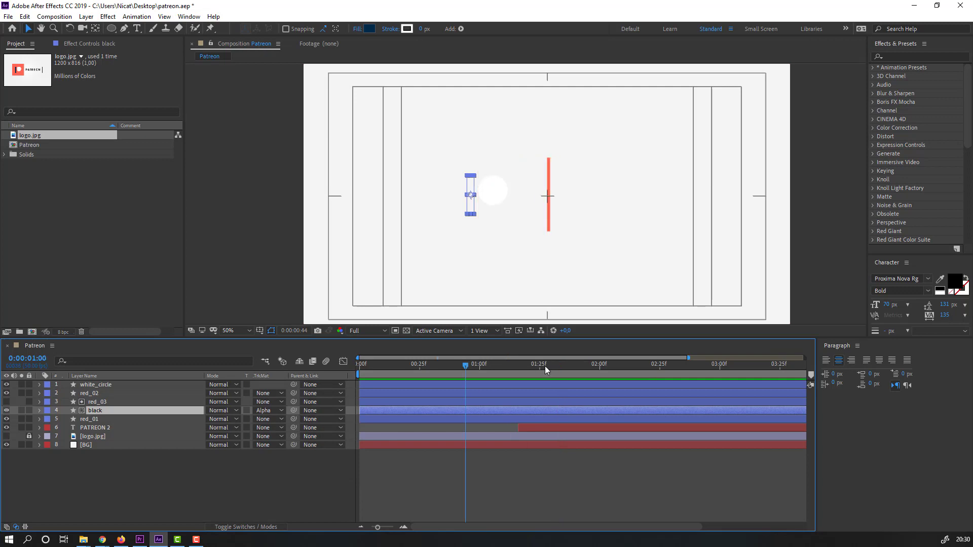
{"action": "left_click_drag", "start_coordinate": [550, 366], "coordinate": [487, 370]}
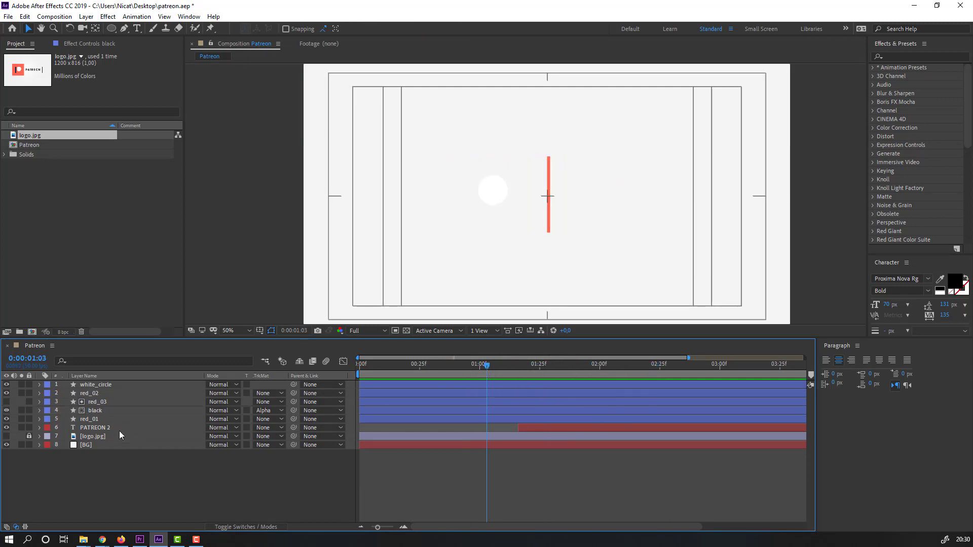
Duplicate red_01 and place the copy directly above the white_circle layer
{"action": "left_click", "coordinate": [99, 387]}
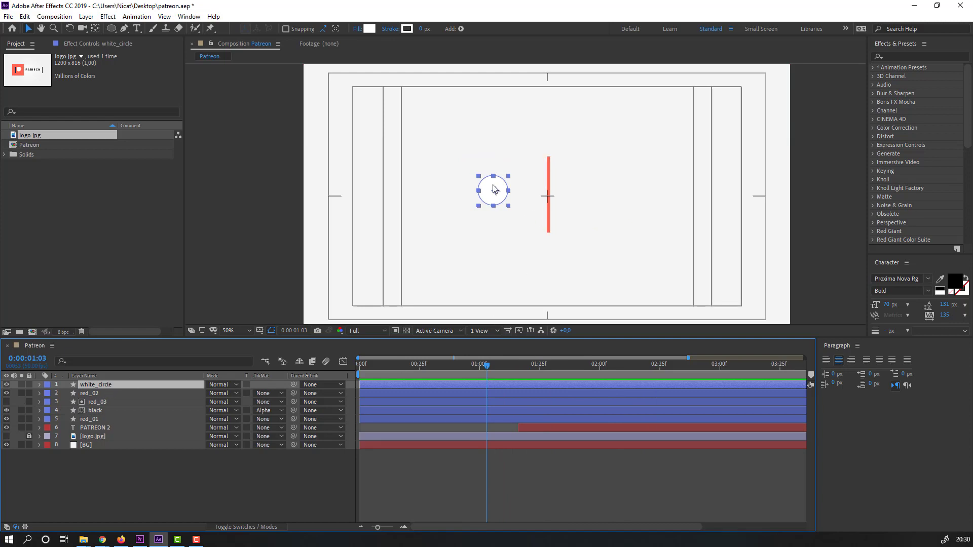
{"action": "key", "text": "period"}
{"action": "key", "text": "comma"}
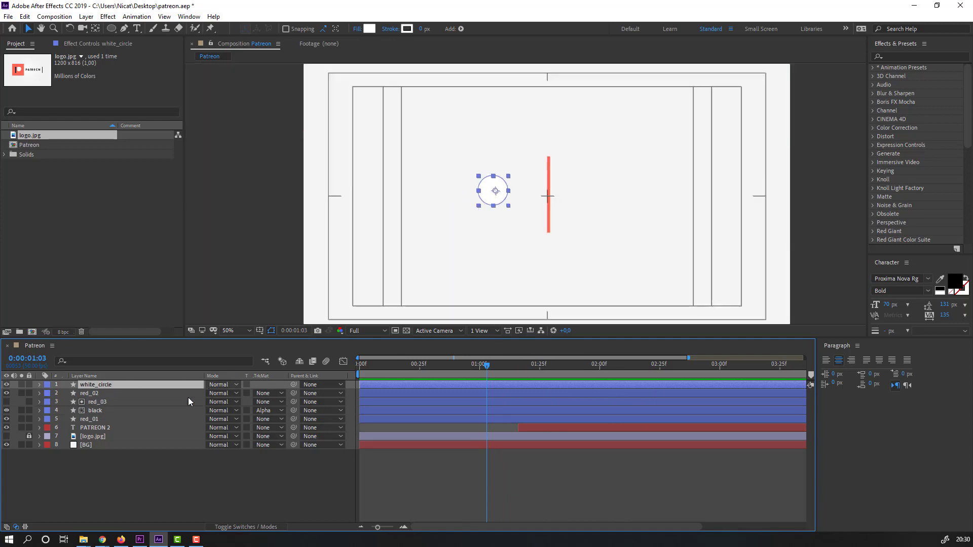
{"action": "left_click", "coordinate": [88, 421]}
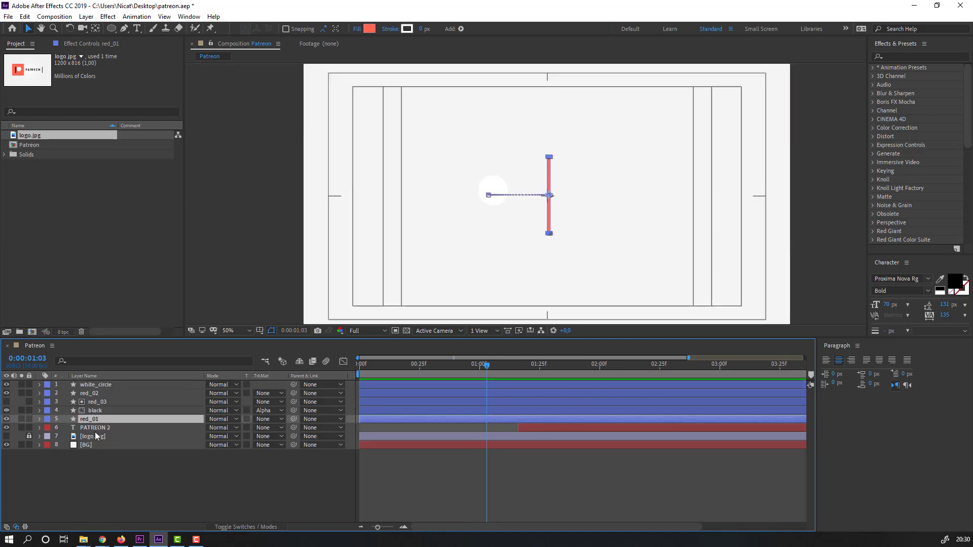
{"action": "key", "text": "ctrl+d"}
{"action": "left_click_drag", "start_coordinate": [92, 423], "coordinate": [97, 383]}
Set the white_circle layer's track matte to Alpha Matte "red_04" and preview the animation
{"action": "left_click", "coordinate": [93, 396]}
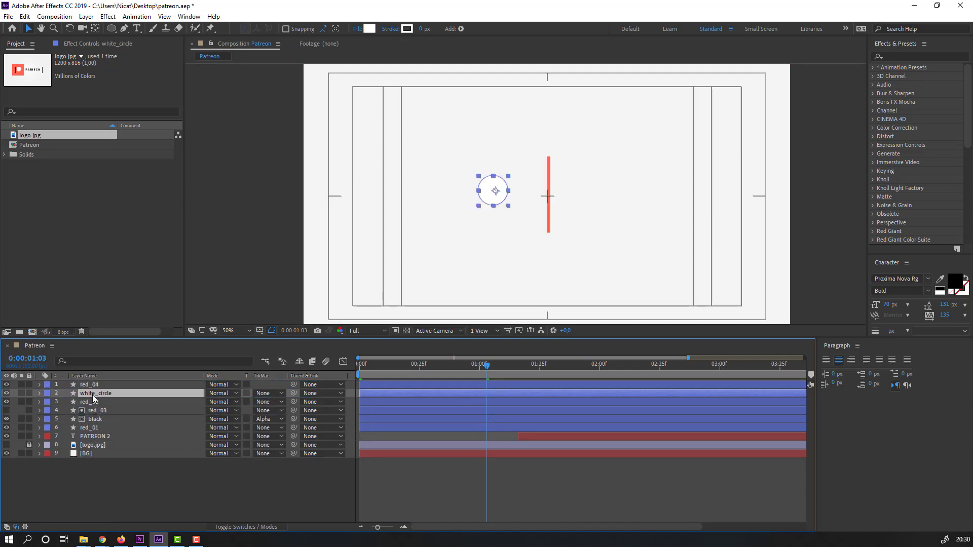
{"action": "left_click", "coordinate": [261, 394]}
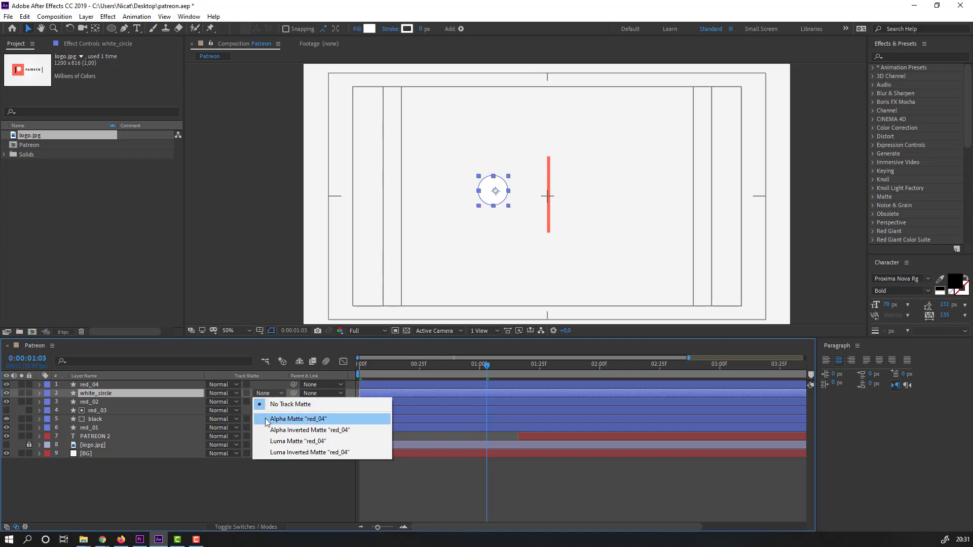
{"action": "left_click", "coordinate": [310, 420]}
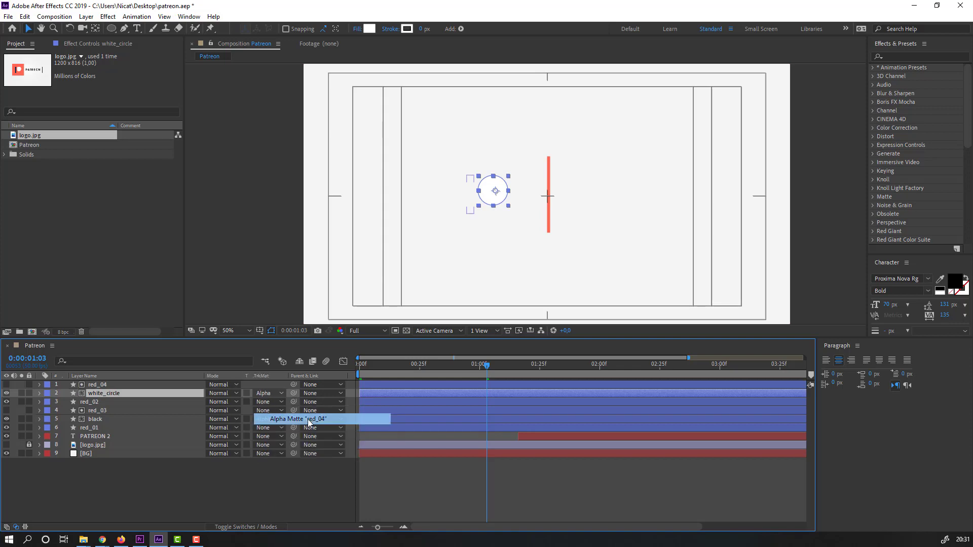
{"action": "left_click", "coordinate": [454, 490]}
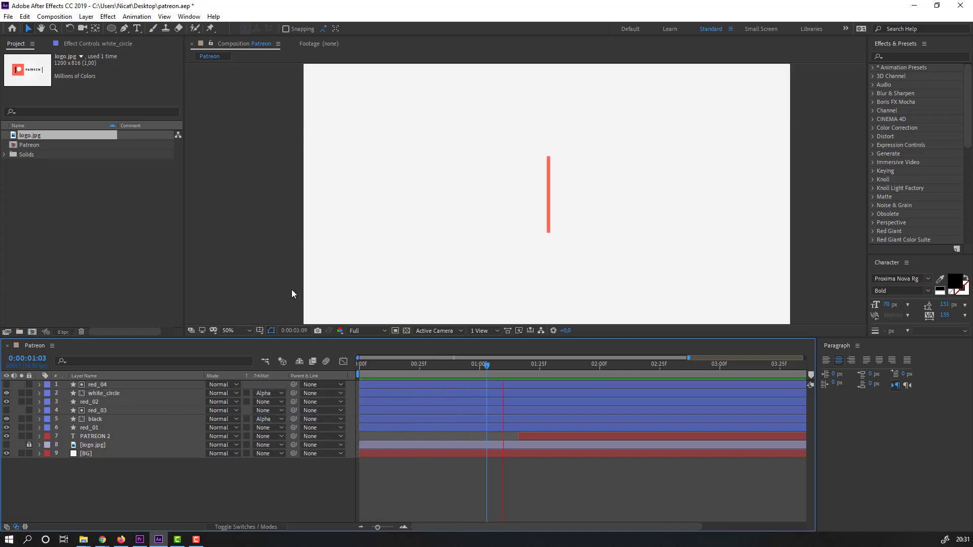
{"action": "key", "text": "period"}
Add Position keyframes to the white_circle and black layers at 0:00:01:46
{"action": "left_click_drag", "start_coordinate": [461, 362], "coordinate": [590, 367]}
{"action": "left_click", "coordinate": [113, 394]}
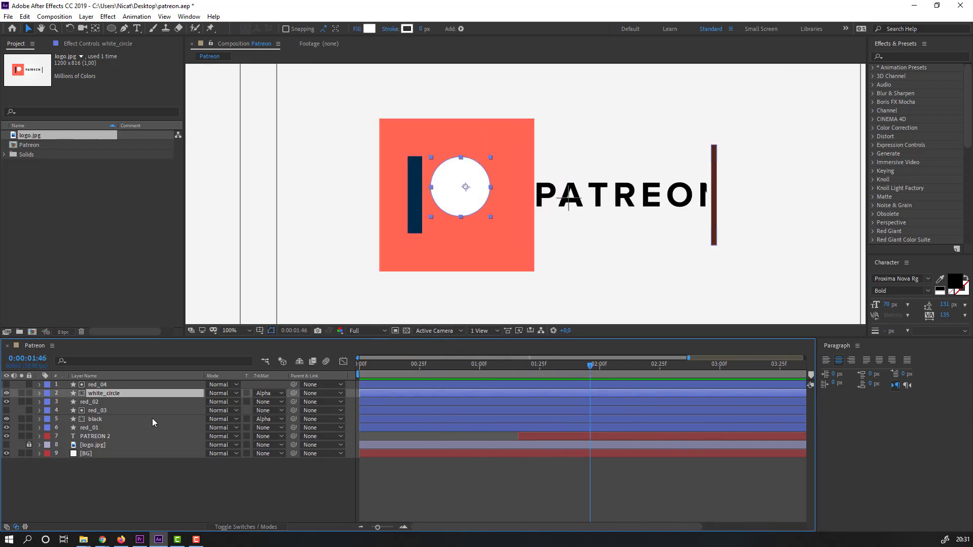
{"action": "left_click", "coordinate": [186, 420], "text": "ctrl"}
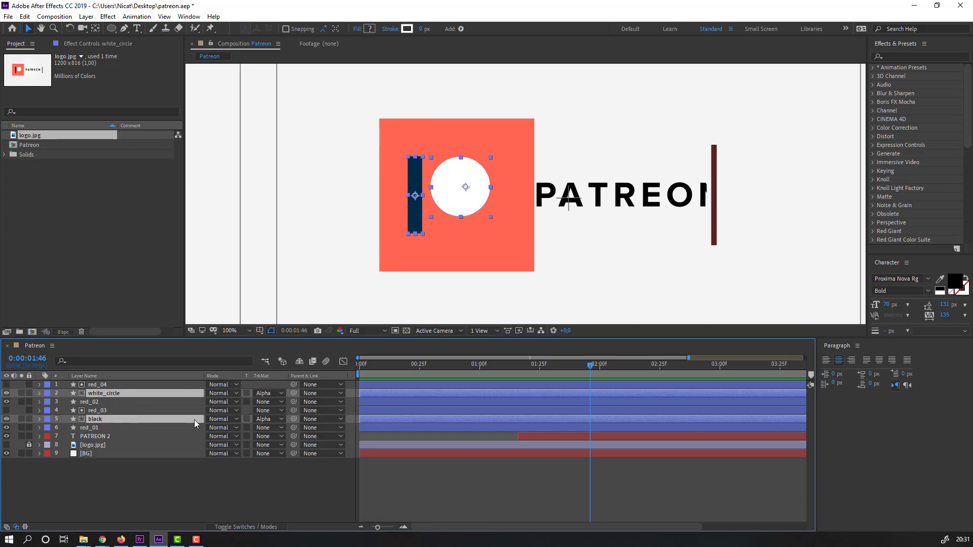
{"action": "key", "text": "p"}
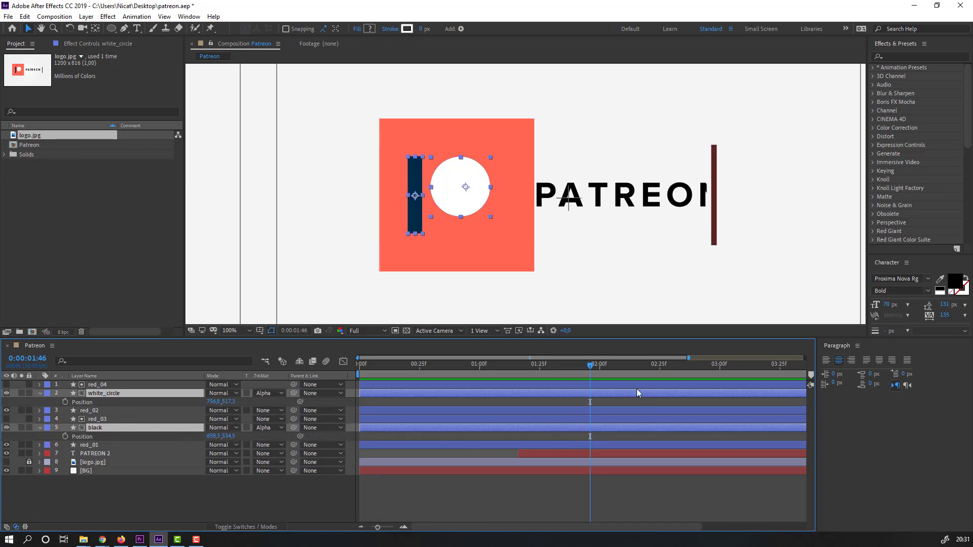
{"action": "left_click", "coordinate": [65, 402]}
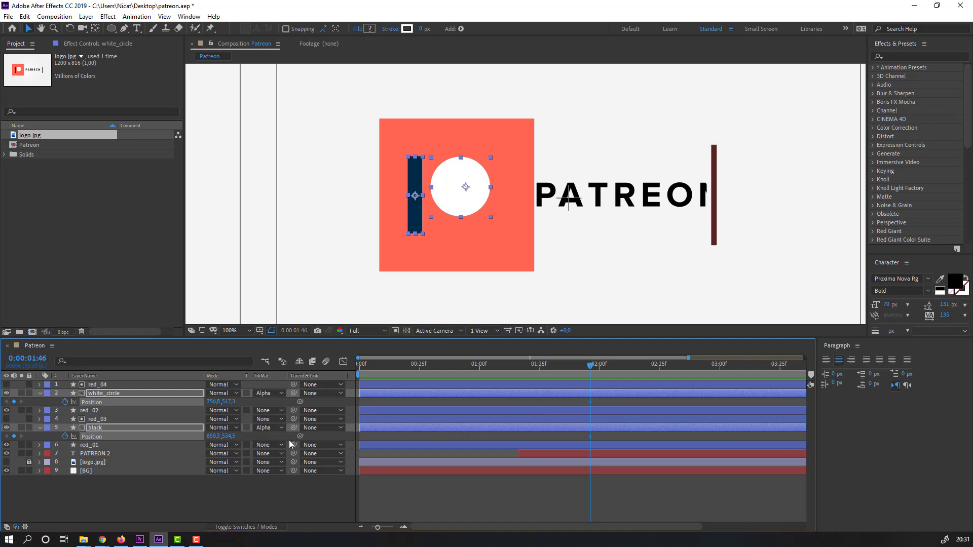
At 0:00:01:21, set the X position of white_circle to about 612.8 and of black to about 761.3
{"action": "left_click_drag", "start_coordinate": [591, 365], "coordinate": [530, 376]}
{"action": "left_click", "coordinate": [170, 488]}
{"action": "left_click_drag", "start_coordinate": [218, 404], "coordinate": [147, 411]}
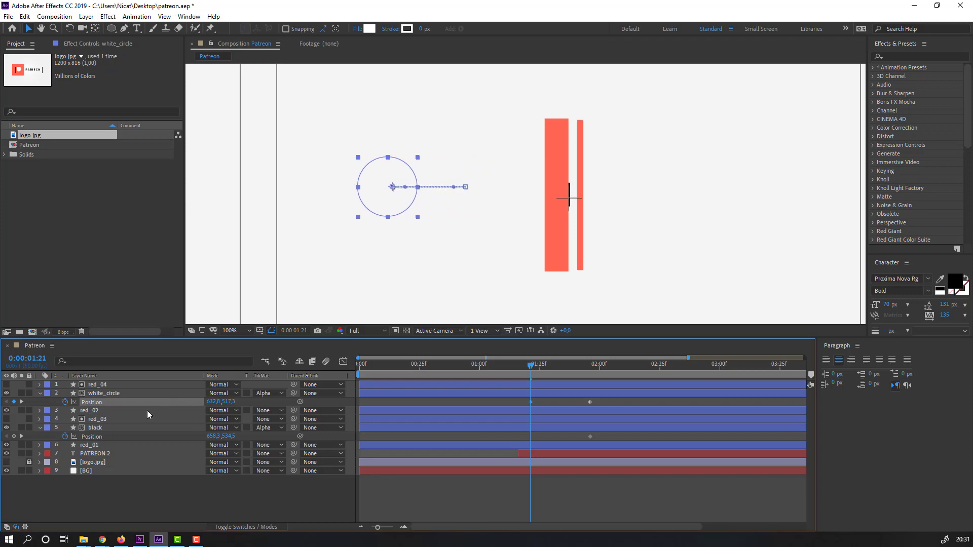
{"action": "left_click_drag", "start_coordinate": [211, 438], "coordinate": [263, 438]}
Preview the slide and apply Easy Ease to all Position keyframes of white_circle and black
{"action": "left_click_drag", "start_coordinate": [532, 364], "coordinate": [610, 367]}
{"action": "key", "text": "space"}
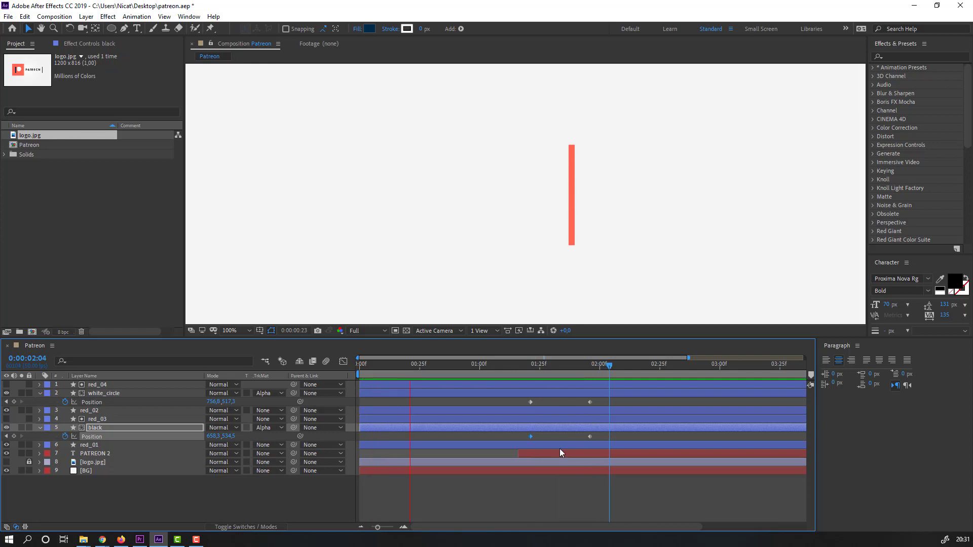
{"action": "left_click", "coordinate": [521, 499]}
{"action": "left_click_drag", "start_coordinate": [599, 396], "coordinate": [525, 442]}
{"action": "right_click", "coordinate": [530, 437]}
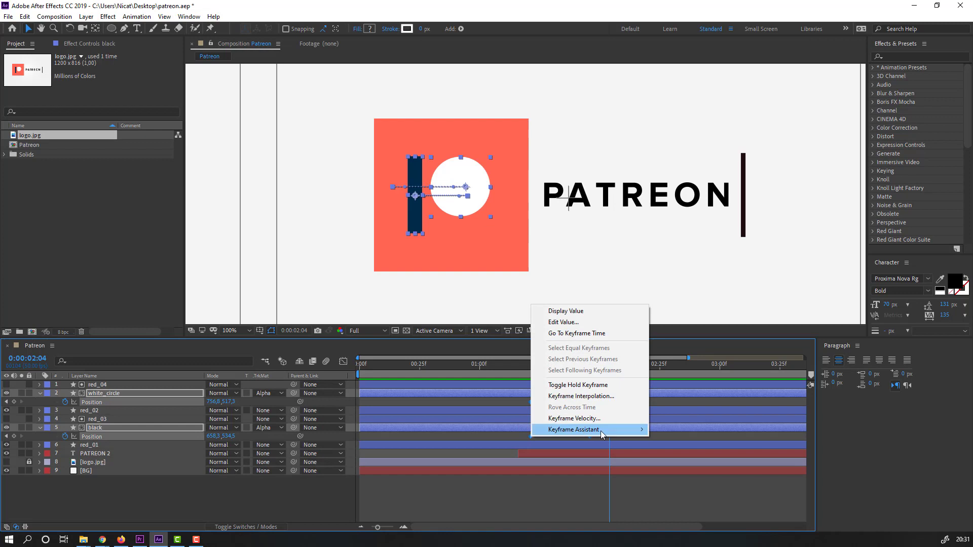
{"action": "mouse_move", "coordinate": [601, 431]}
{"action": "left_click", "coordinate": [669, 461]}
Start the work area shortly before the first Position keyframes and move both layers' end keyframes to about 0:00:02:20
{"action": "left_click_drag", "start_coordinate": [355, 371], "coordinate": [517, 374]}
{"action": "key", "text": "space"}
{"action": "key", "text": "space"}
{"action": "left_click_drag", "start_coordinate": [603, 400], "coordinate": [649, 437]}
{"action": "left_click_drag", "start_coordinate": [662, 402], "coordinate": [522, 438]}
Lengthen the ease into the end Position keyframes in the speed graph of white_circle and black, and preview it
{"action": "left_click", "coordinate": [348, 363]}
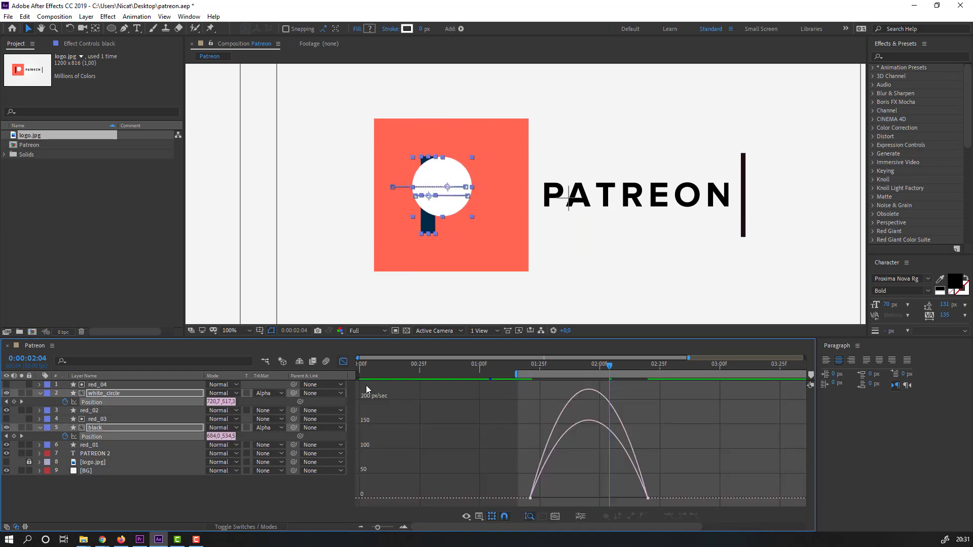
{"action": "left_click_drag", "start_coordinate": [681, 494], "coordinate": [609, 497]}
{"action": "key", "text": "space"}
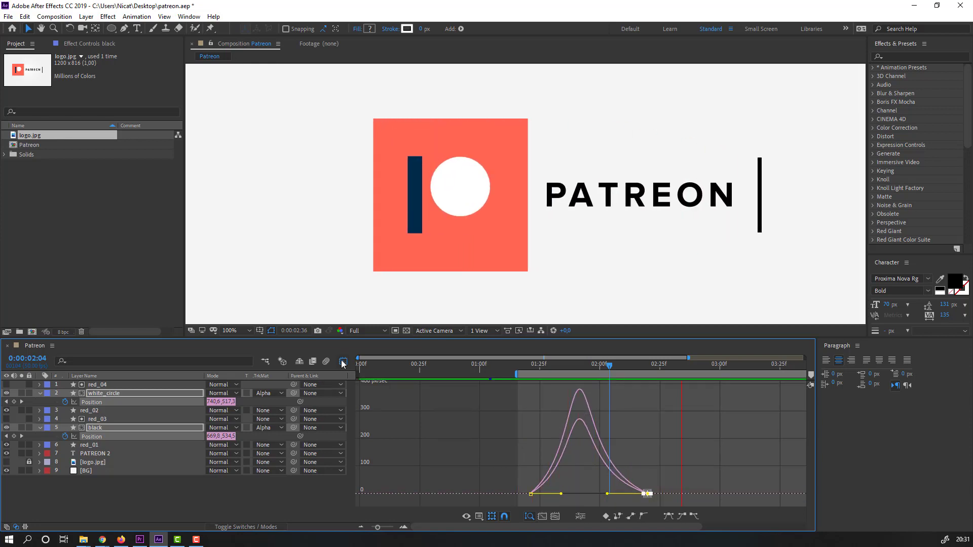
{"action": "scroll", "coordinate": [372, 279], "scroll_direction": "down", "scroll_amount": 2}
{"action": "key", "text": "space"}
{"action": "key", "text": "shift+F3"}
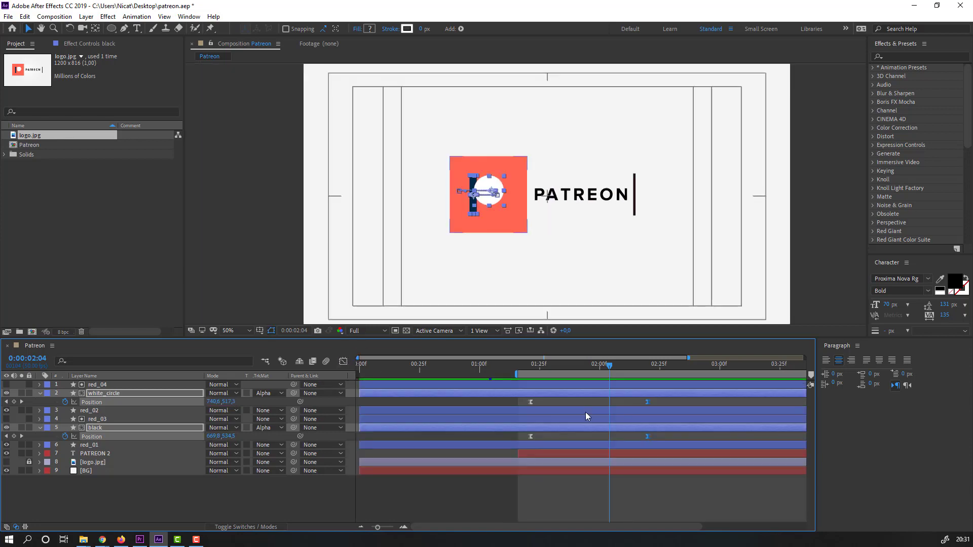
Shift both layers' Position keyframes to start at 0:00:01:03, extend the work area start to before 0:00:01:00, and preview
{"action": "left_click_drag", "start_coordinate": [664, 403], "coordinate": [486, 437]}
{"action": "left_click_drag", "start_coordinate": [524, 376], "coordinate": [460, 376]}
{"action": "key", "text": "space"}
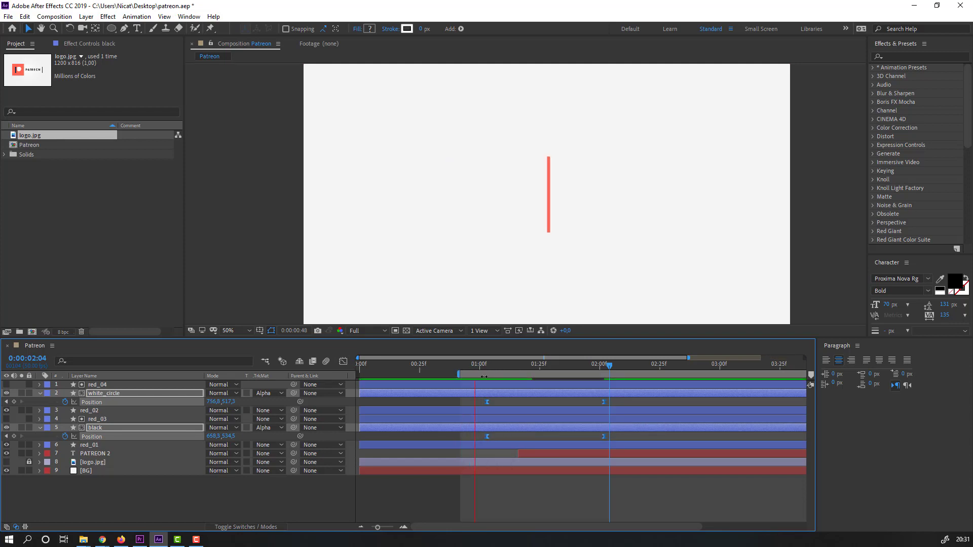
{"action": "scroll", "coordinate": [493, 287], "scroll_direction": "down", "scroll_amount": 2}
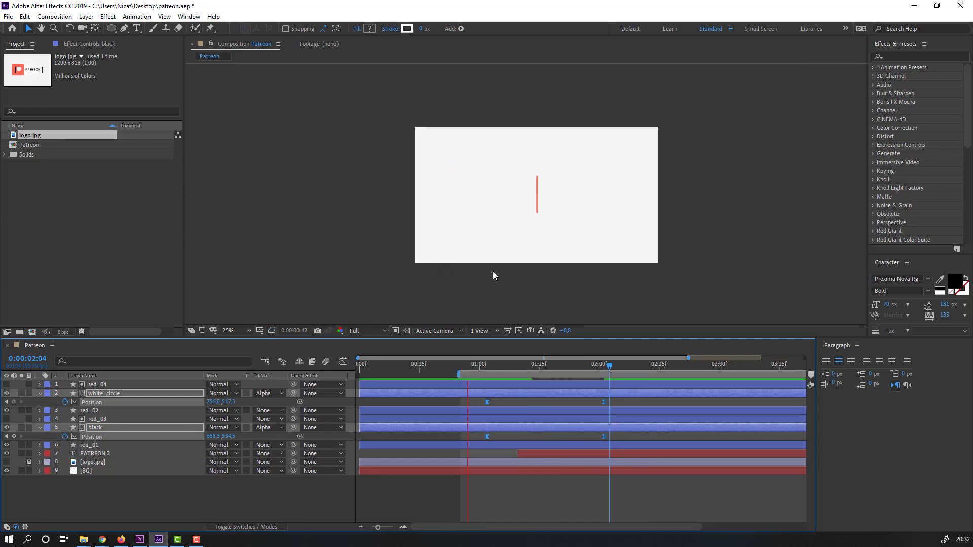
{"action": "scroll", "coordinate": [495, 272], "scroll_direction": "up", "scroll_amount": 2}
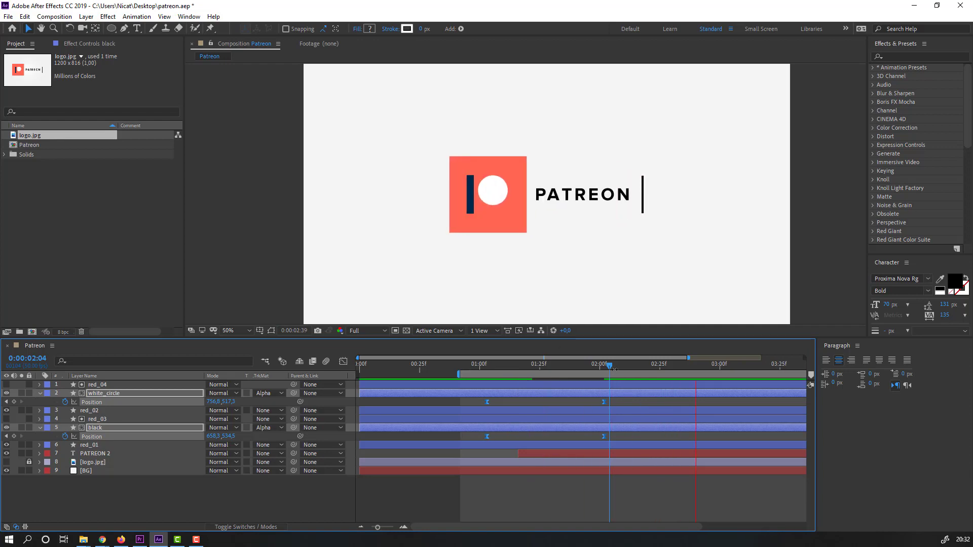
{"action": "key", "text": "space"}
Add a 100% Scale keyframe to the white_circle layer at 0:00:02:02
{"action": "left_click", "coordinate": [108, 393]}
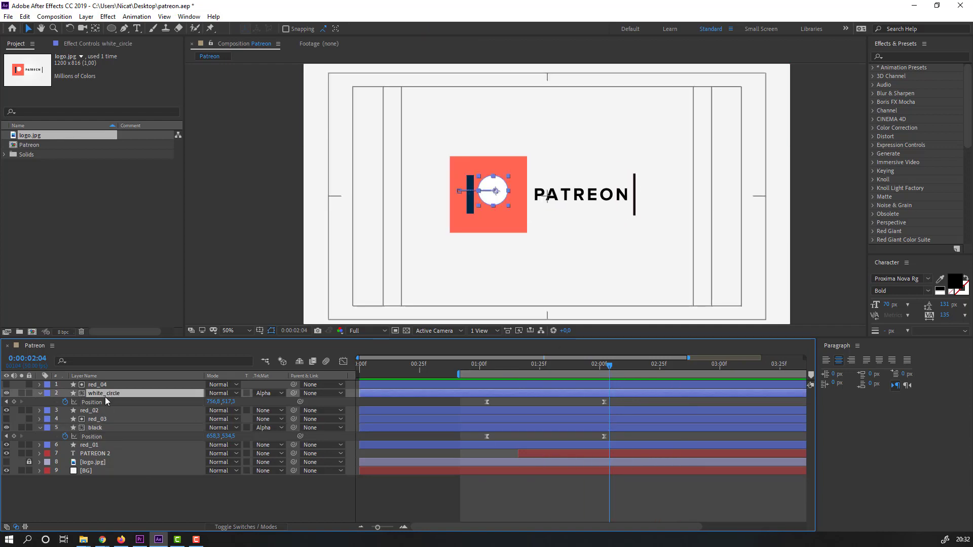
{"action": "left_click", "coordinate": [603, 367]}
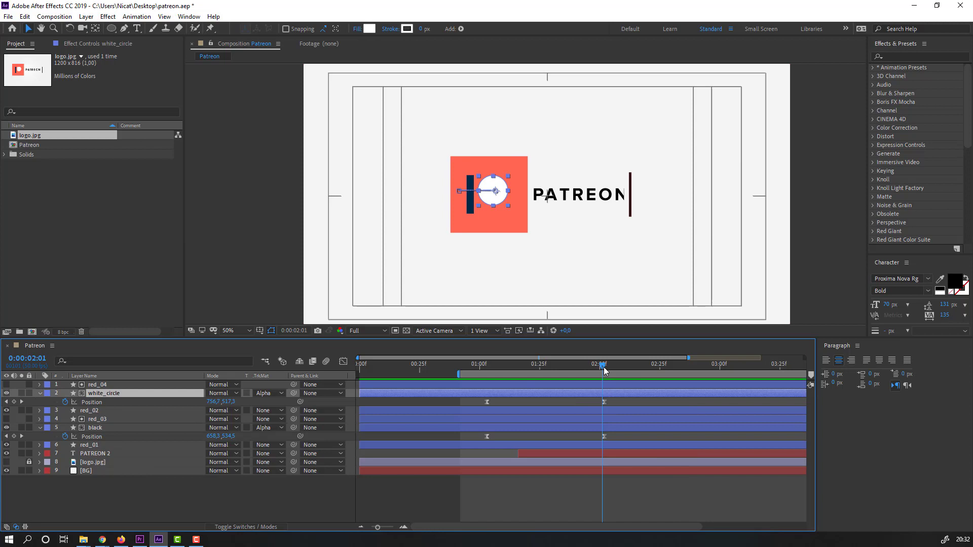
{"action": "key", "text": "shift+s"}
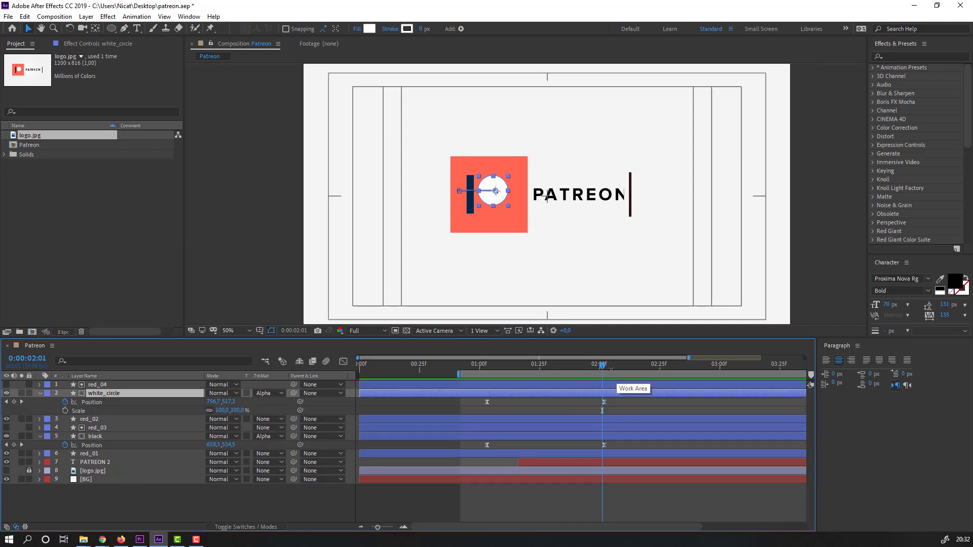
{"action": "left_click", "coordinate": [606, 364]}
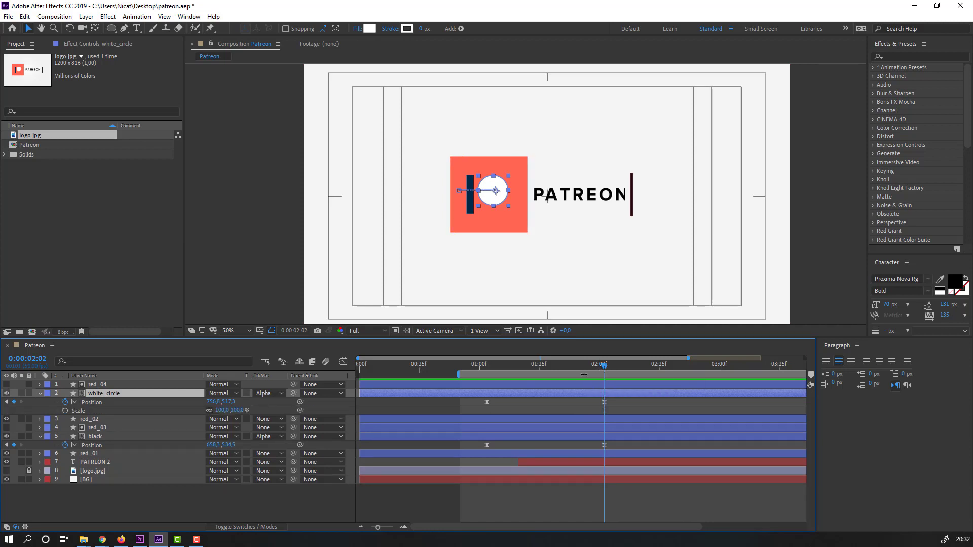
{"action": "left_click", "coordinate": [66, 411]}
Set white_circle's Scale to 0% at 0:00:01:03 and preview the growing circle
{"action": "left_click_drag", "start_coordinate": [588, 370], "coordinate": [486, 372]}
{"action": "left_click", "coordinate": [223, 410]}
{"action": "type", "text": "0"}
{"action": "key", "text": "Return"}
{"action": "left_click", "coordinate": [512, 407]}
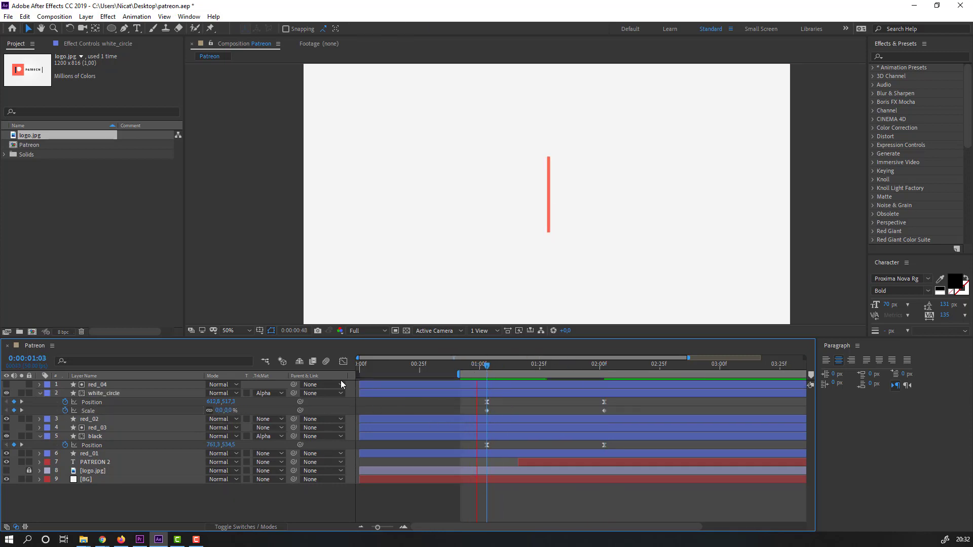
{"action": "key", "text": "space"}
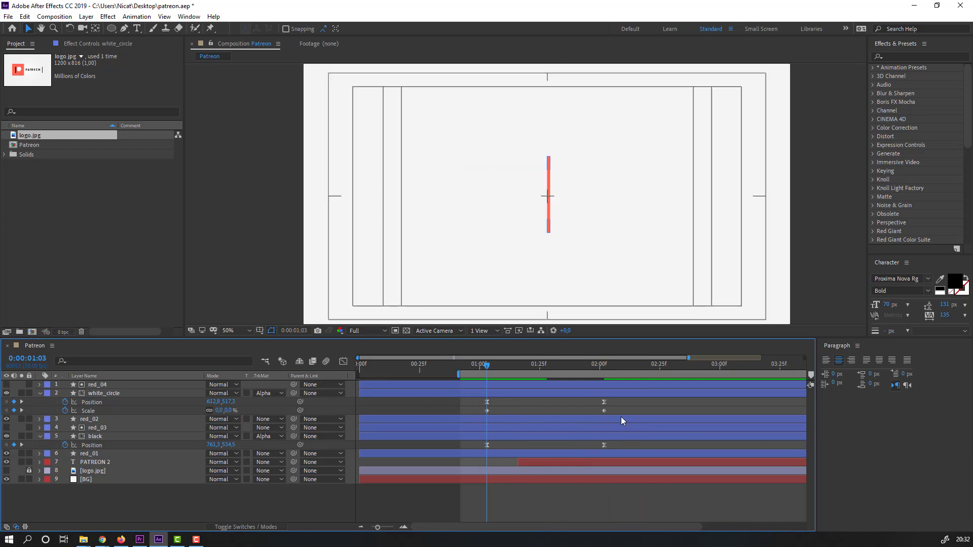
Apply Easy Ease to both Scale keyframes of white_circle
{"action": "left_click", "coordinate": [486, 411]}
{"action": "right_click", "coordinate": [487, 411]}
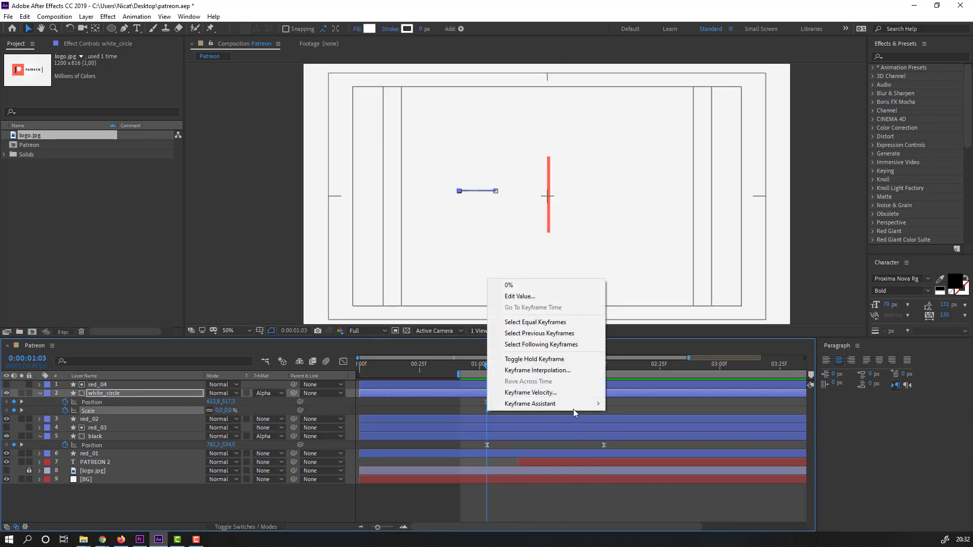
{"action": "mouse_move", "coordinate": [573, 409]}
{"action": "left_click", "coordinate": [628, 439]}
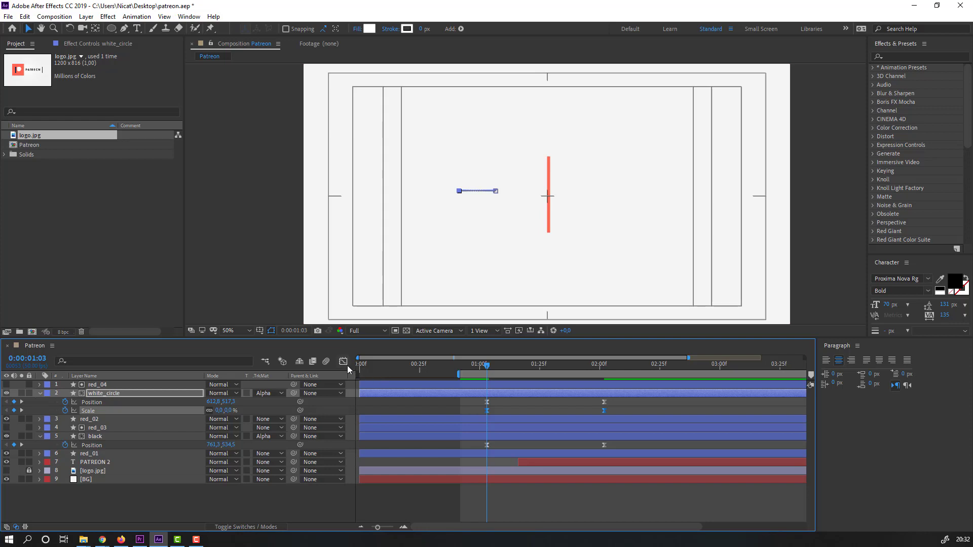
Lengthen the ease into white_circle's end Scale keyframe in the speed graph and preview the result
{"action": "left_click", "coordinate": [343, 362]}
{"action": "left_click_drag", "start_coordinate": [580, 506], "coordinate": [516, 499]}
{"action": "key", "text": "space"}
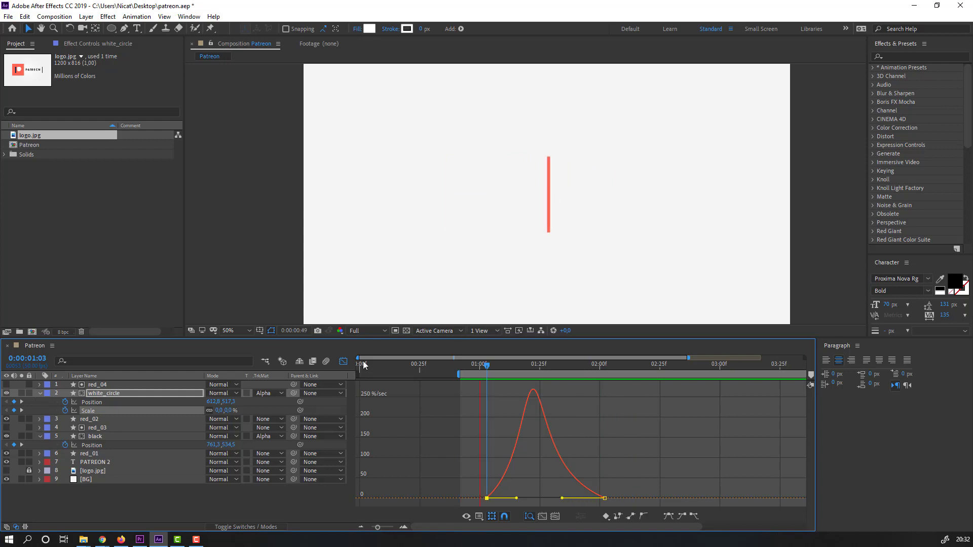
Delay white_circle's starting Scale keyframe to about 0:00:01:15 and preview the animation
{"action": "left_click", "coordinate": [343, 362]}
{"action": "key", "text": "space"}
{"action": "key", "text": "space"}
{"action": "left_click_drag", "start_coordinate": [487, 410], "coordinate": [521, 415]}
{"action": "key", "text": "space"}
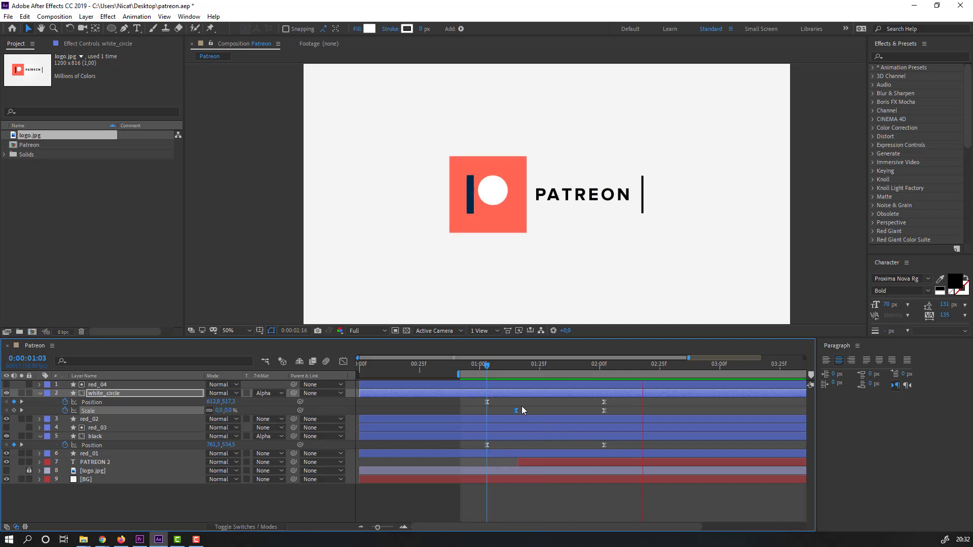
Unlink the black layer's Scale proportions and add a 100% Scale keyframe at 0:00:02:02
{"action": "left_click", "coordinate": [604, 372]}
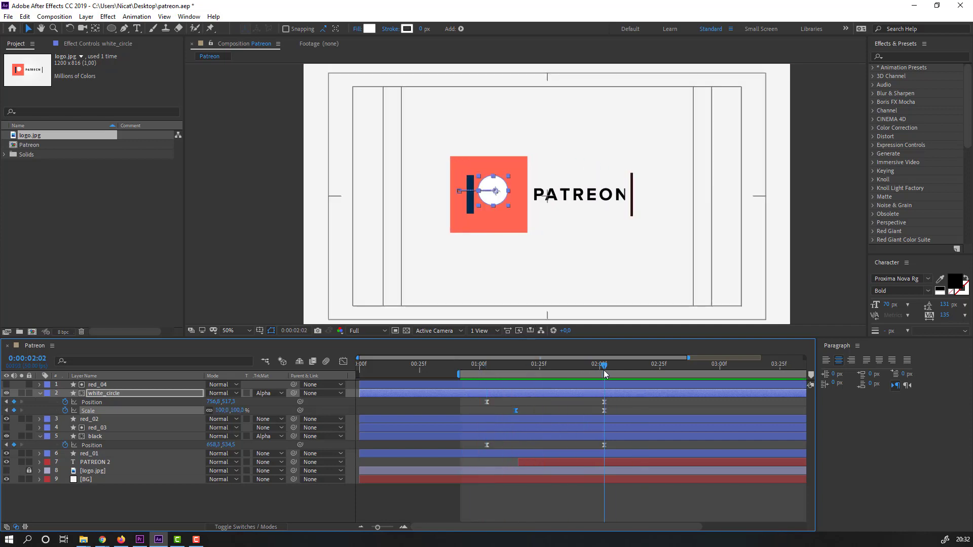
{"action": "left_click", "coordinate": [95, 437]}
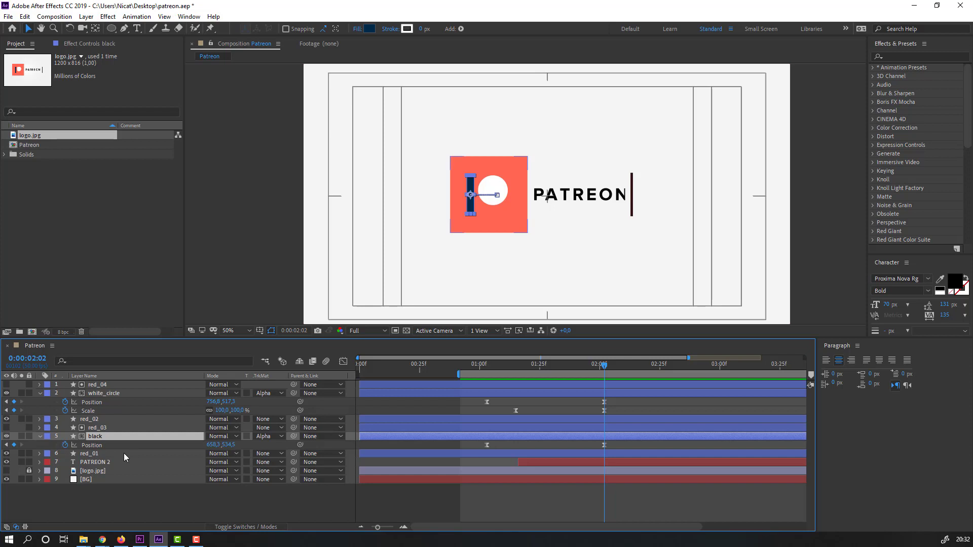
{"action": "key", "text": "shift+s"}
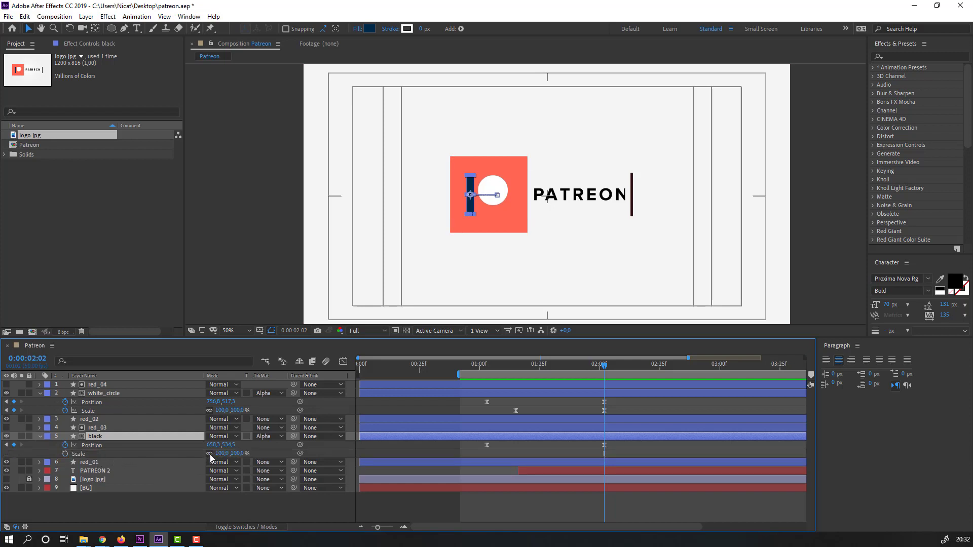
{"action": "left_click", "coordinate": [65, 454]}
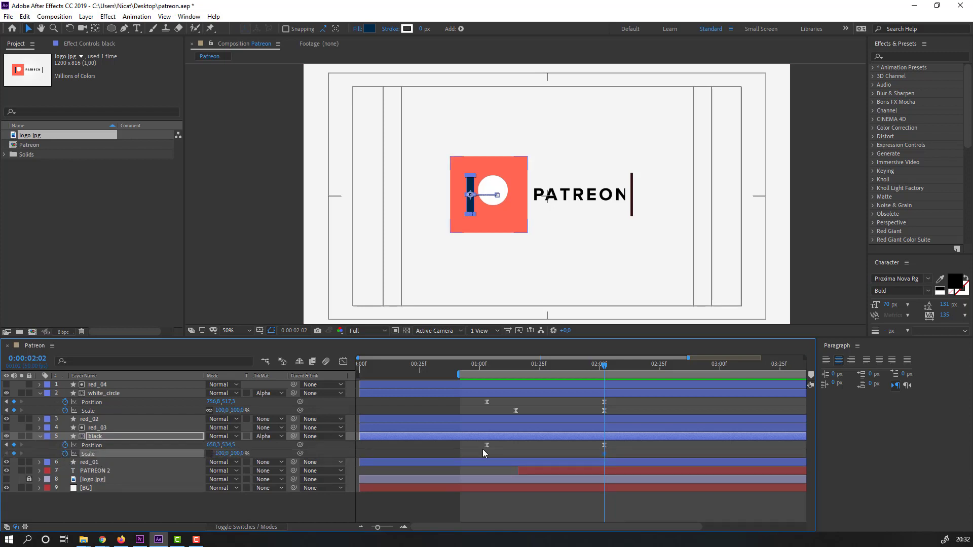
Set black's vertical Scale to 0% at 0:00:01:33 and shift that keyframe earlier, to about 0:00:01:18
{"action": "left_click_drag", "start_coordinate": [604, 373], "coordinate": [558, 378]}
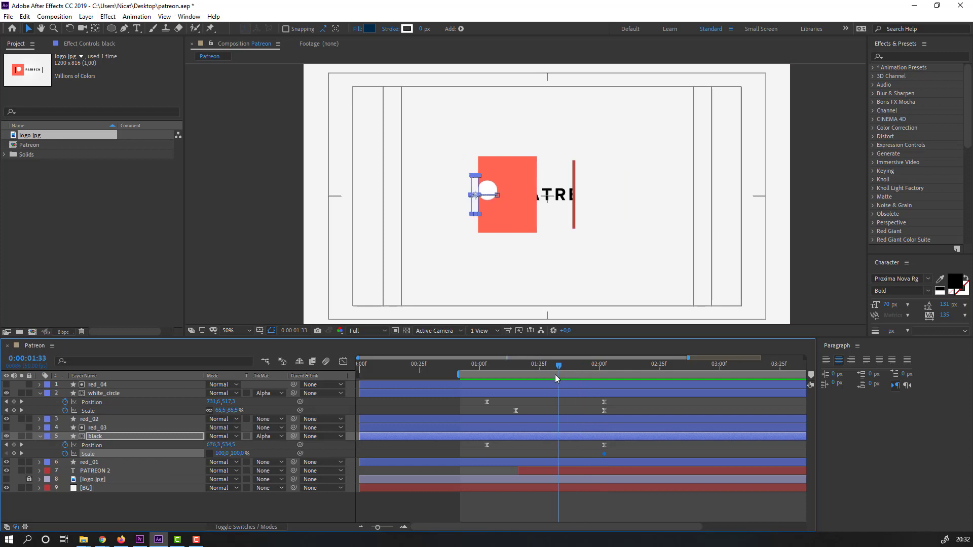
{"action": "left_click_drag", "start_coordinate": [226, 454], "coordinate": [217, 455]}
{"action": "key", "text": "ctrl+z"}
{"action": "left_click", "coordinate": [236, 454]}
{"action": "type", "text": "0"}
{"action": "key", "text": "Return"}
{"action": "left_click_drag", "start_coordinate": [559, 454], "coordinate": [522, 458]}
Apply Easy Ease to both Scale keyframes of the black layer
{"action": "right_click", "coordinate": [522, 454]}
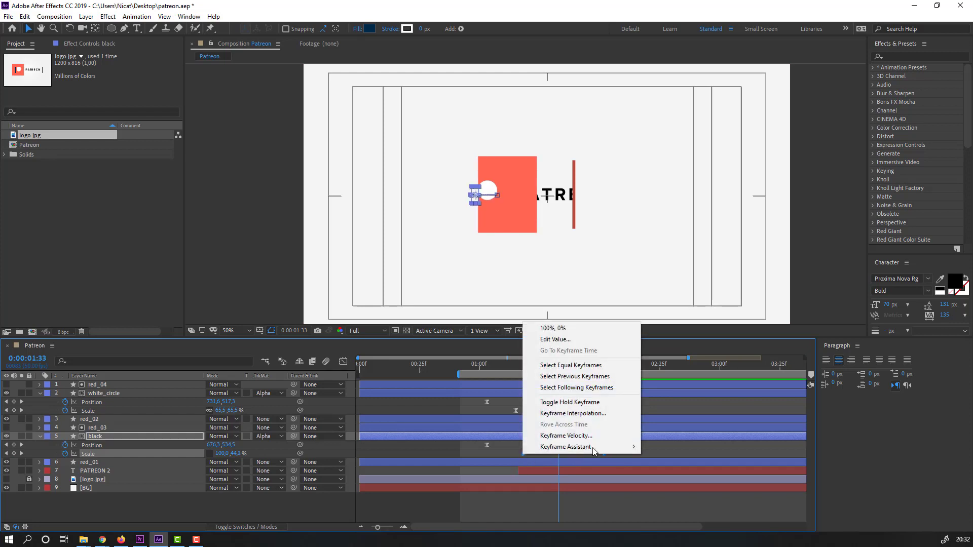
{"action": "mouse_move", "coordinate": [601, 446]}
{"action": "left_click", "coordinate": [669, 377]}
Lengthen the ease into black's end Scale keyframe in the speed graph and preview the result
{"action": "key", "text": "shift+F3"}
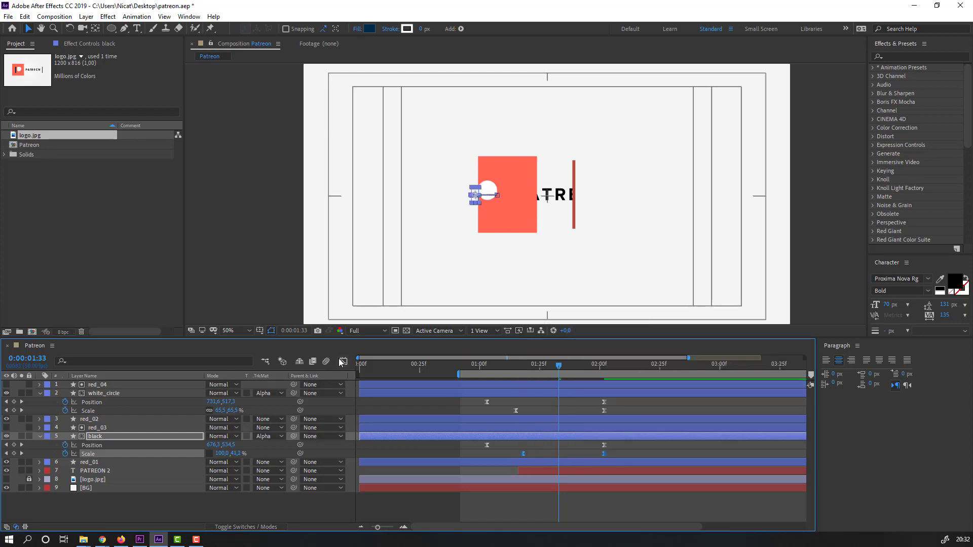
{"action": "left_click", "coordinate": [604, 498]}
{"action": "left_click_drag", "start_coordinate": [590, 499], "coordinate": [550, 501]}
{"action": "key", "text": "space"}
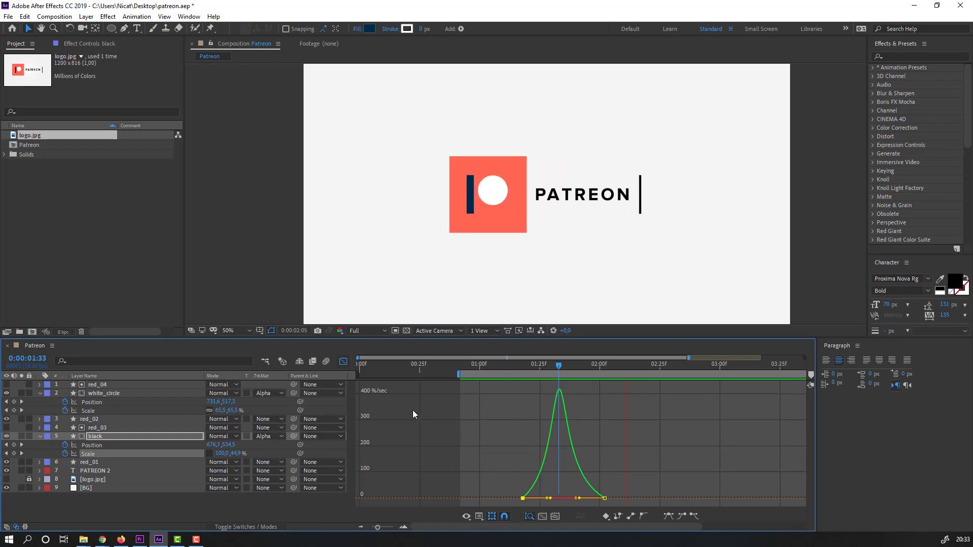
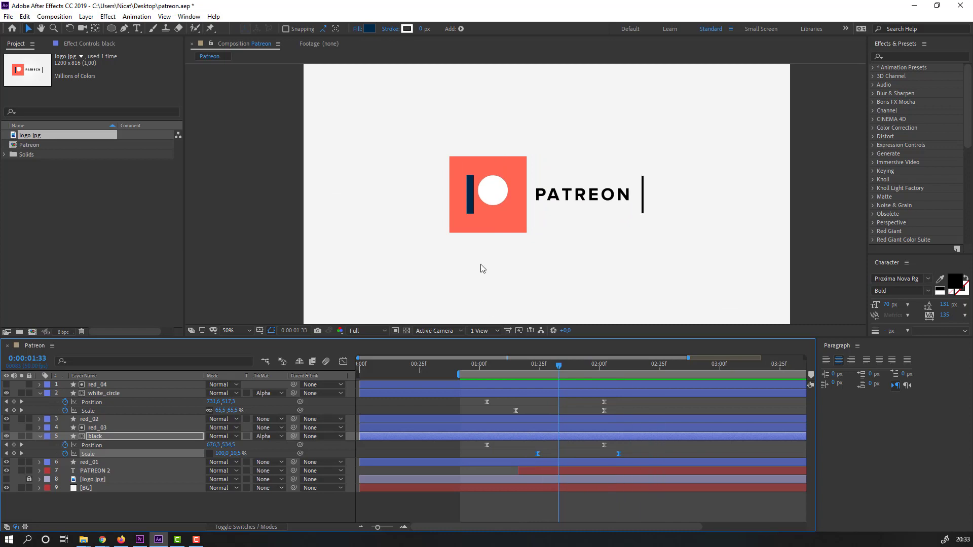
Select all Position and Scale keyframes of white_circle, shift them about 9 frames later, and preview the result
{"action": "scroll", "coordinate": [437, 276], "scroll_direction": "down", "scroll_amount": 3}
{"action": "scroll", "coordinate": [421, 272], "scroll_direction": "up", "scroll_amount": 4}
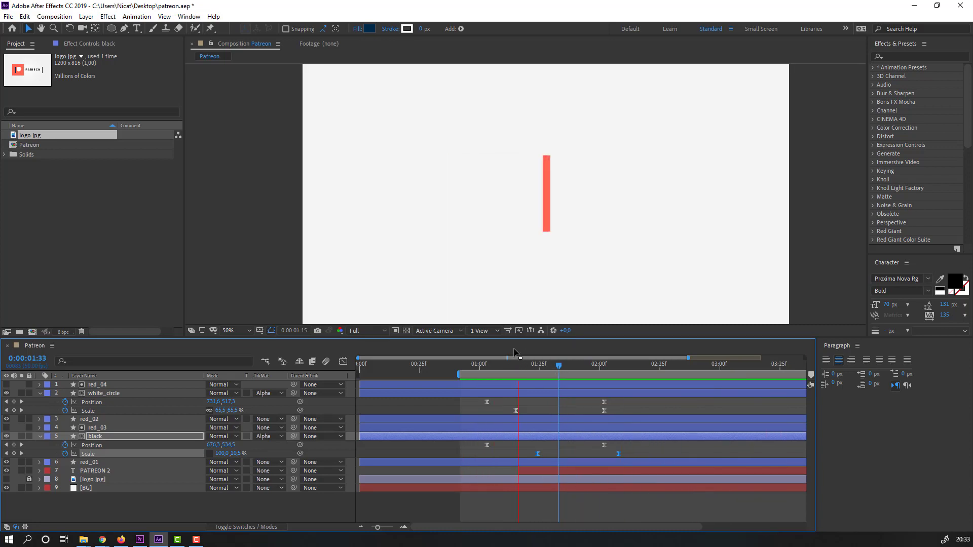
{"action": "left_click_drag", "start_coordinate": [514, 363], "coordinate": [581, 364]}
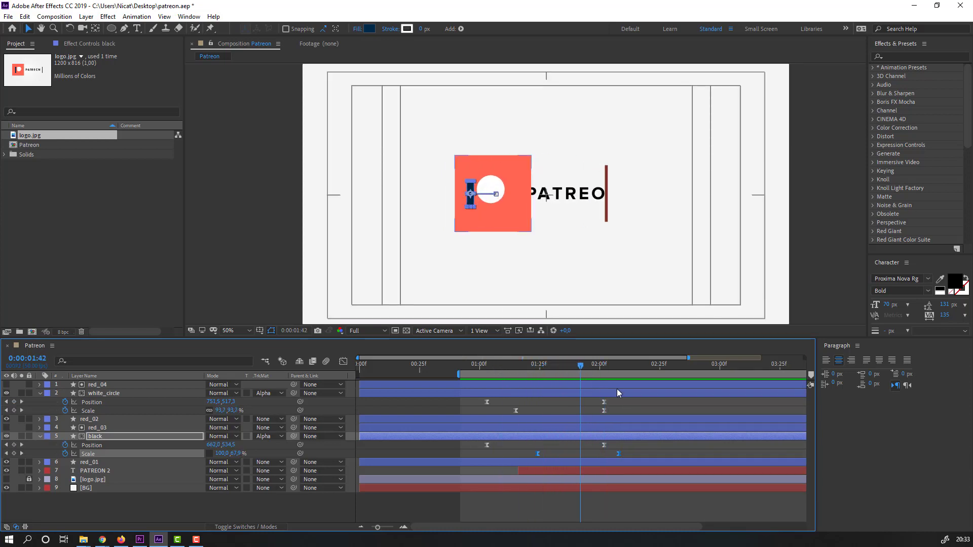
{"action": "left_click", "coordinate": [97, 395]}
{"action": "left_click_drag", "start_coordinate": [616, 398], "coordinate": [509, 402]}
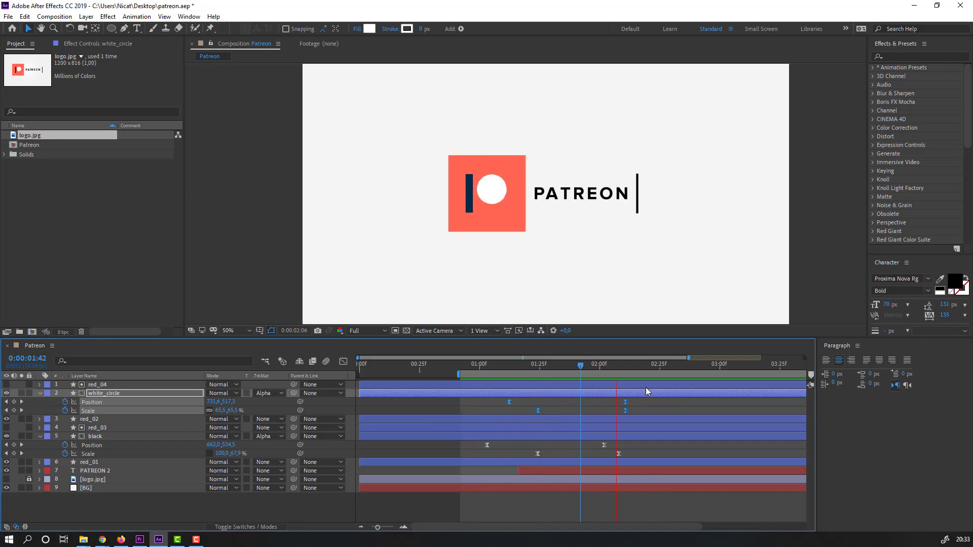
Set the black layer's starting Position keyframe at 0:00:01:03 to an X value of 893.3 and preview the motion
{"action": "left_click", "coordinate": [583, 369]}
{"action": "left_click_drag", "start_coordinate": [585, 374], "coordinate": [492, 372]}
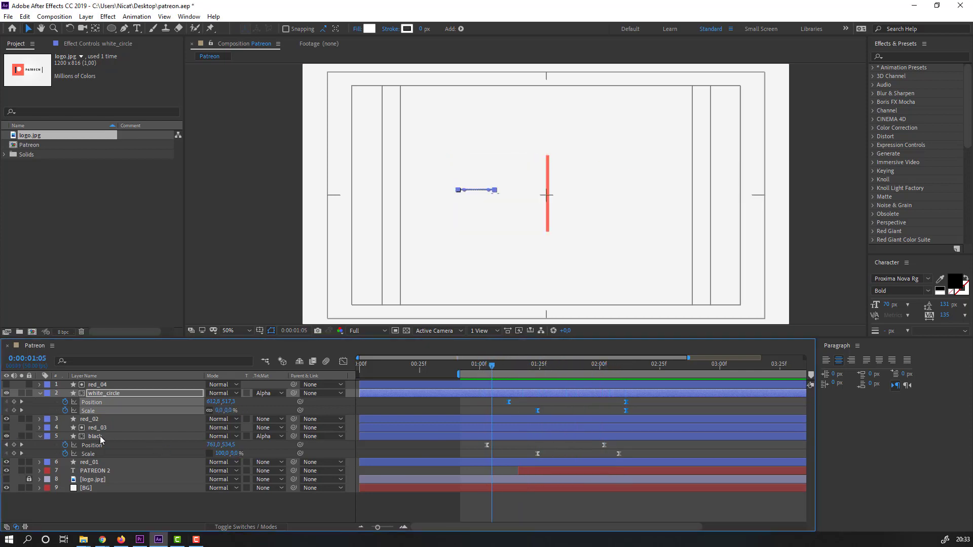
{"action": "left_click", "coordinate": [105, 436]}
{"action": "left_click", "coordinate": [487, 363]}
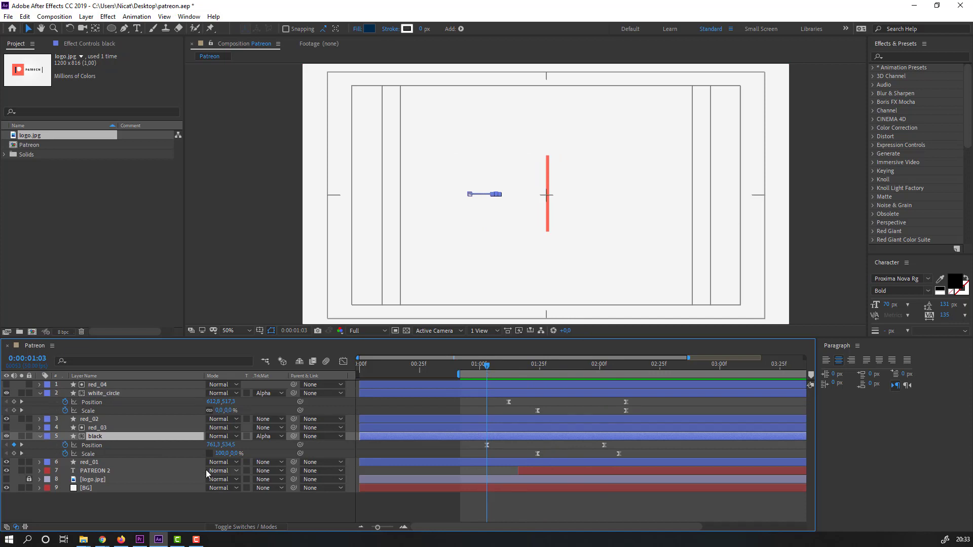
{"action": "left_click_drag", "start_coordinate": [213, 444], "coordinate": [235, 445]}
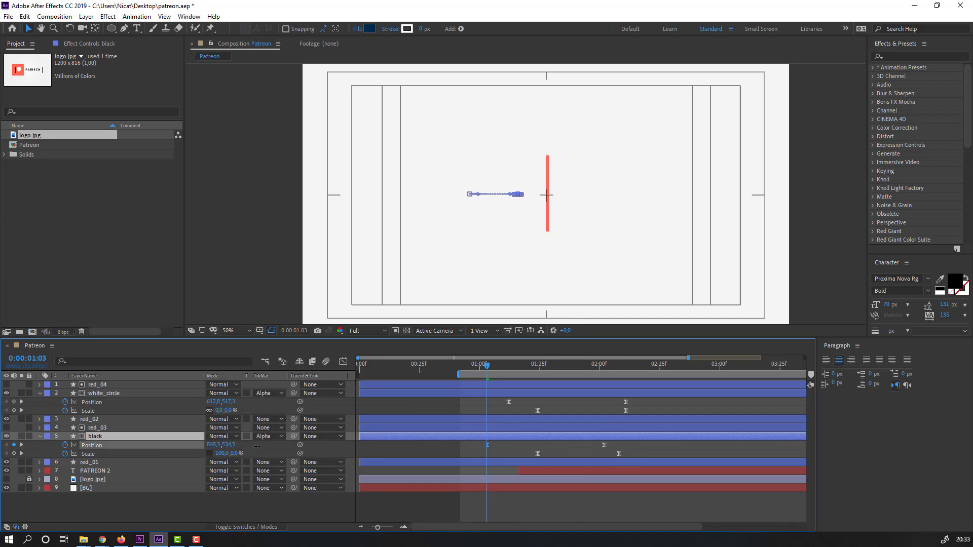
{"action": "key", "text": "space"}
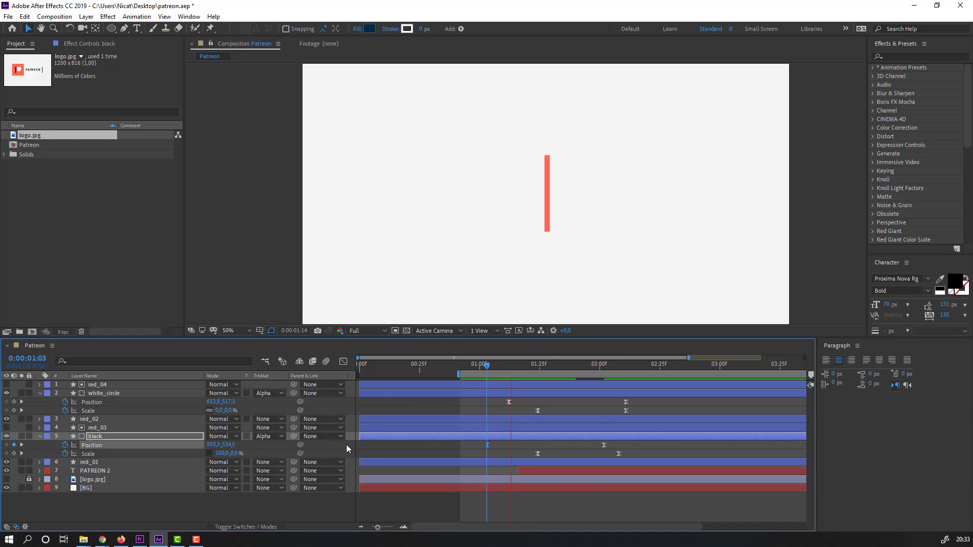
{"action": "key", "text": "space"}
Shift black's and white_circle's Position and Scale keyframes later, with the Position keyframes starting at about 0:00:01:19 and 0:00:01:22, and preview
{"action": "left_click_drag", "start_coordinate": [487, 365], "coordinate": [589, 368]}
{"action": "left_click_drag", "start_coordinate": [643, 447], "coordinate": [504, 446]}
{"action": "left_click_drag", "start_coordinate": [673, 399], "coordinate": [528, 451]}
{"action": "key", "text": "space"}
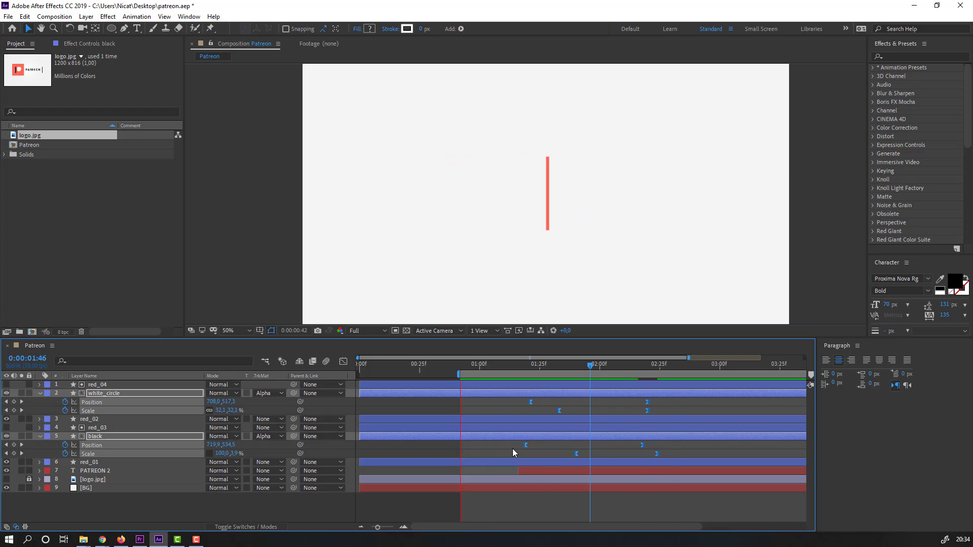
Move all keyframes of white_circle and black together about 2 frames earlier and preview the animation
{"action": "left_click_drag", "start_coordinate": [539, 363], "coordinate": [644, 365]}
{"action": "left_click", "coordinate": [666, 409]}
{"action": "left_click_drag", "start_coordinate": [684, 406], "coordinate": [520, 446]}
{"action": "key", "text": "space"}
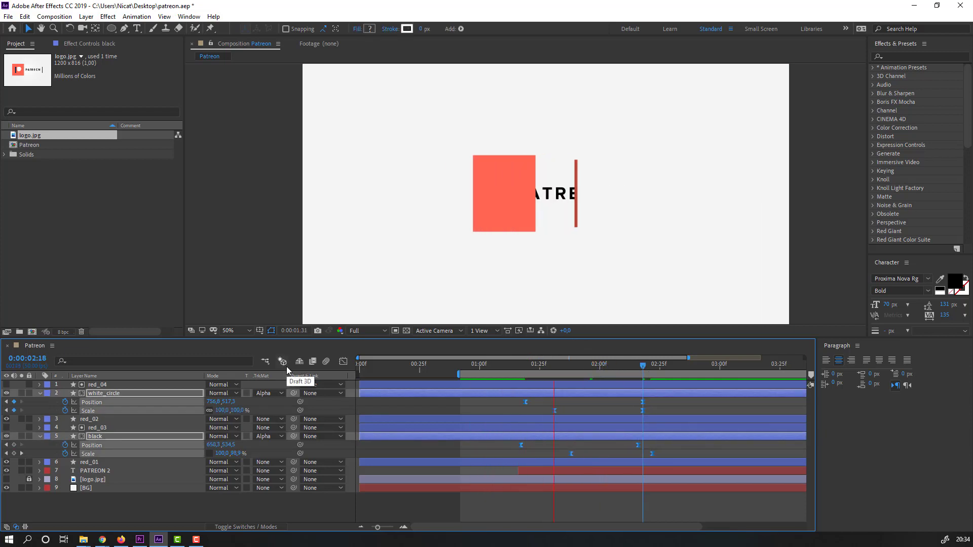
{"action": "key", "text": "comma"}
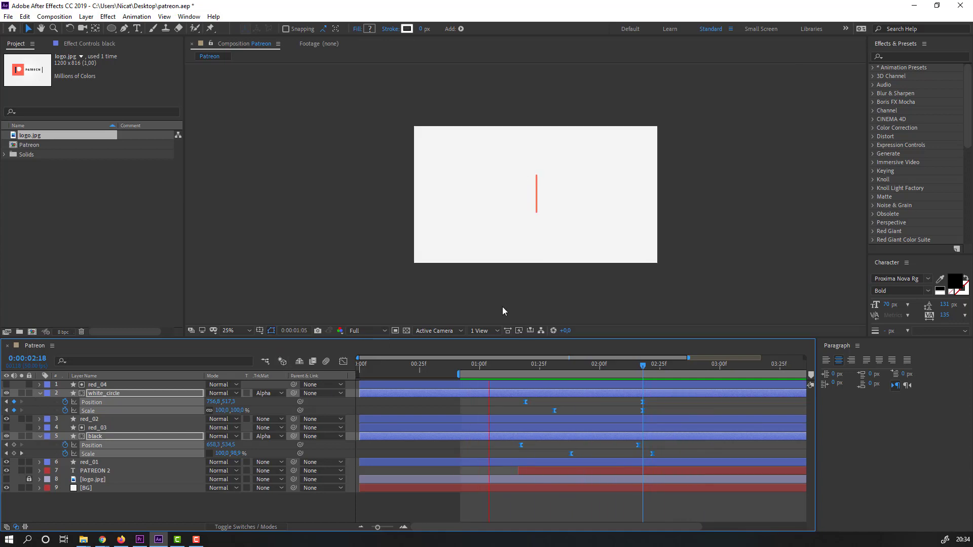
{"action": "key", "text": "period"}
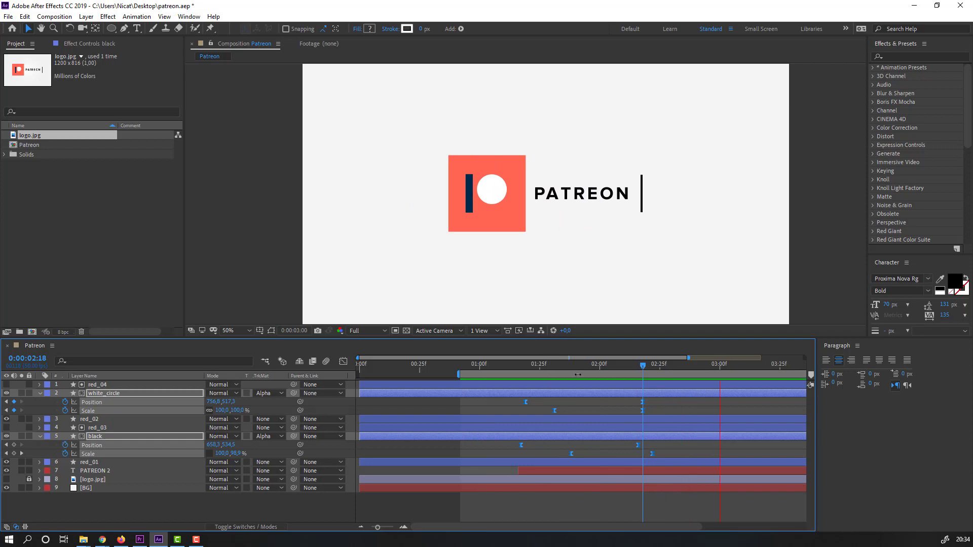
Nudge both layers' keyframes earlier in two small moves until white_circle's Position starts at about 0:00:01:16, previewing after each move
{"action": "key", "text": "space"}
{"action": "left_click_drag", "start_coordinate": [643, 403], "coordinate": [640, 402]}
{"action": "key", "text": "space"}
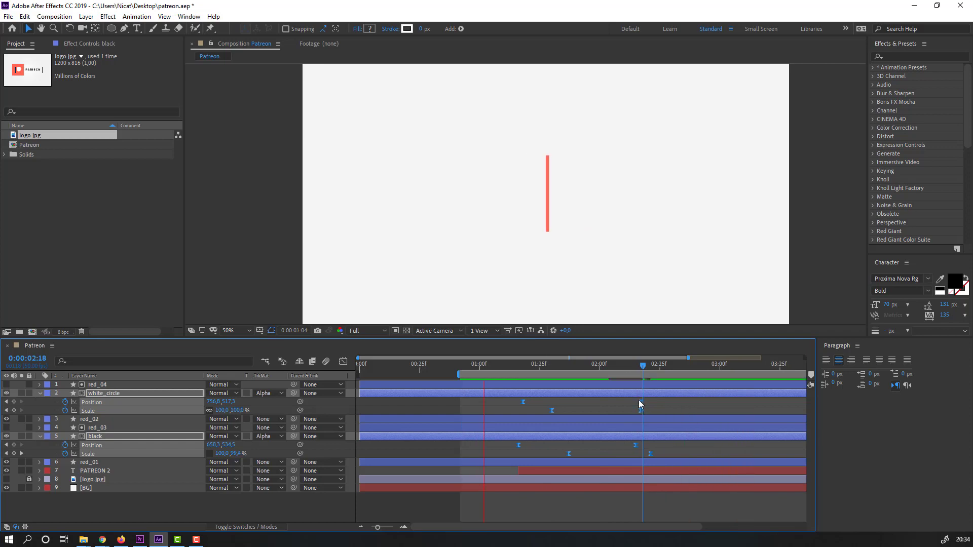
{"action": "key", "text": "space"}
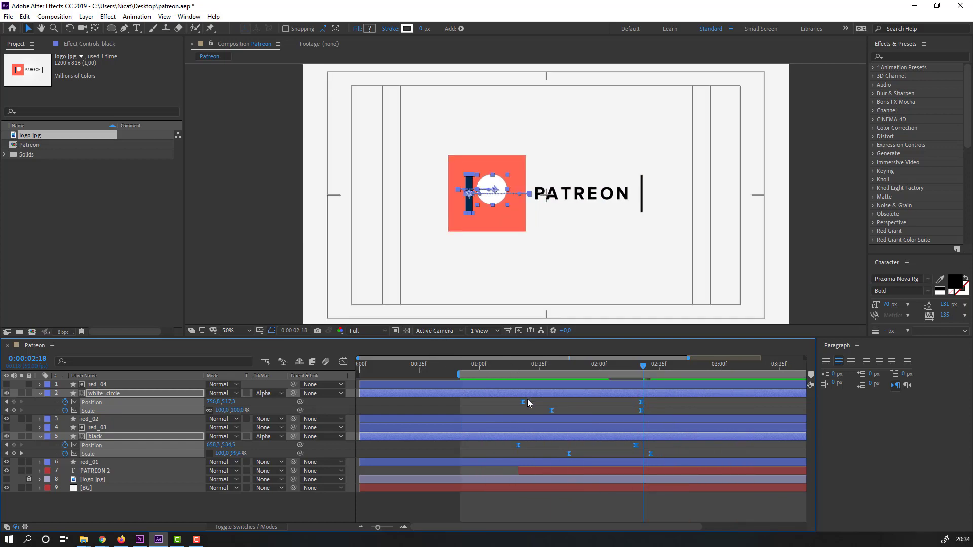
{"action": "left_click_drag", "start_coordinate": [524, 400], "coordinate": [520, 401]}
{"action": "key", "text": "space"}
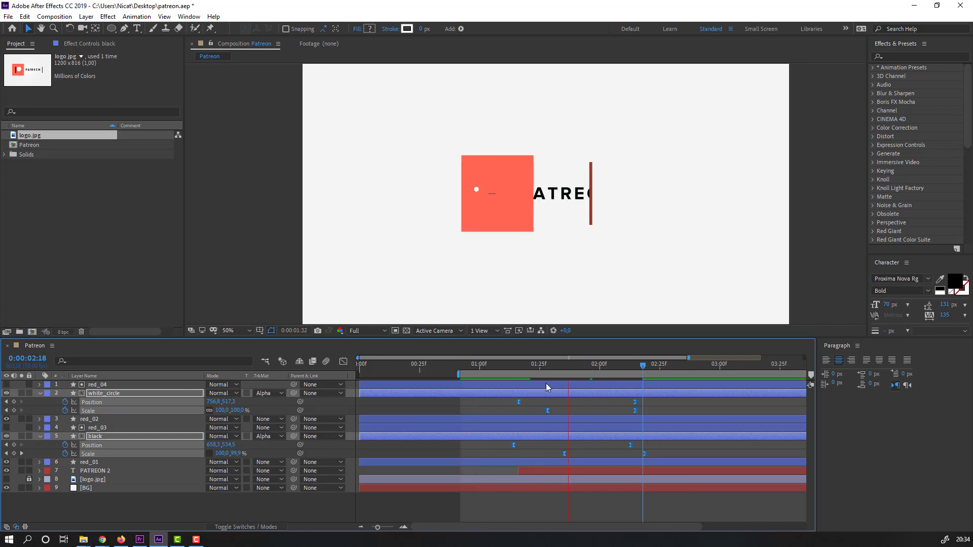
{"action": "key", "text": "space"}
Shift both layers' keyframes about 3 more frames earlier, starting white_circle's Position at about 0:00:01:14, and preview
{"action": "left_click_drag", "start_coordinate": [500, 365], "coordinate": [583, 365]}
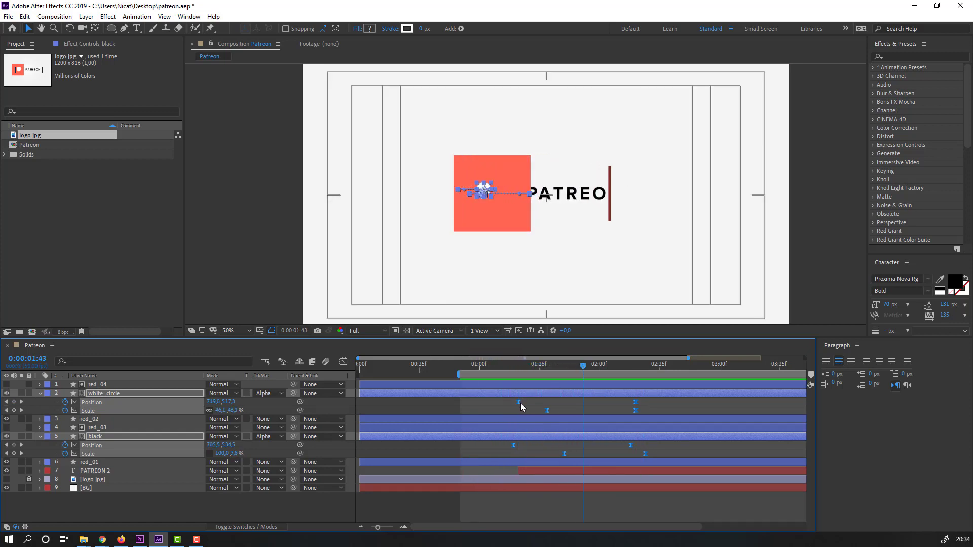
{"action": "left_click_drag", "start_coordinate": [521, 403], "coordinate": [512, 402]}
{"action": "key", "text": "space"}
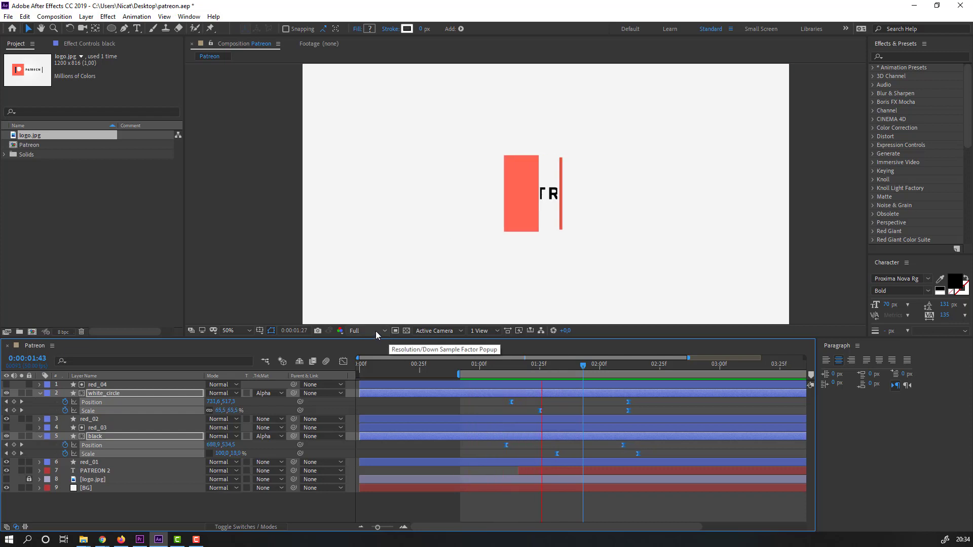
{"action": "scroll", "coordinate": [443, 237], "scroll_direction": "down", "scroll_amount": 2}
{"action": "key", "text": "space"}
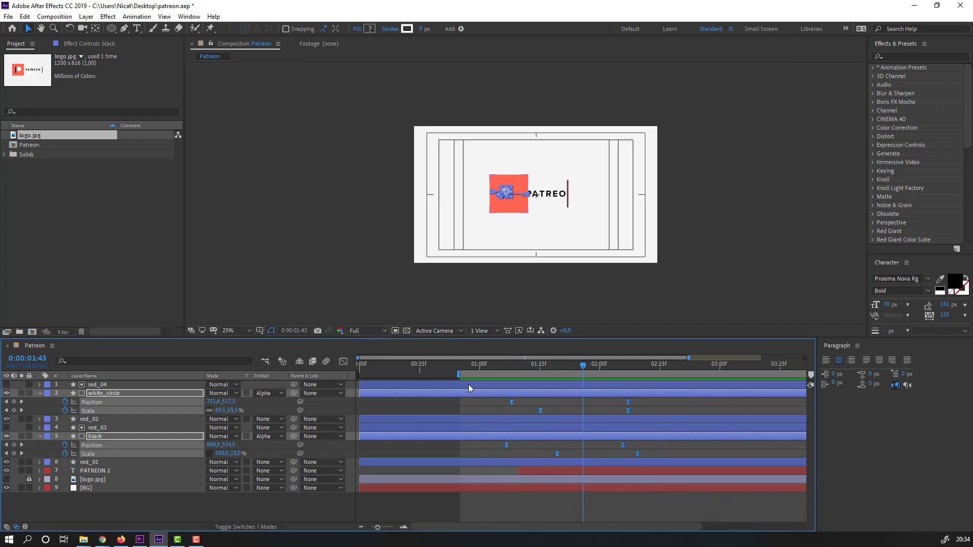
Collapse the layers' keyframe properties and set the work area from the composition start to 0:00:03:02 for a full preview
{"action": "left_click_drag", "start_coordinate": [457, 374], "coordinate": [351, 379]}
{"action": "key", "text": "minus"}
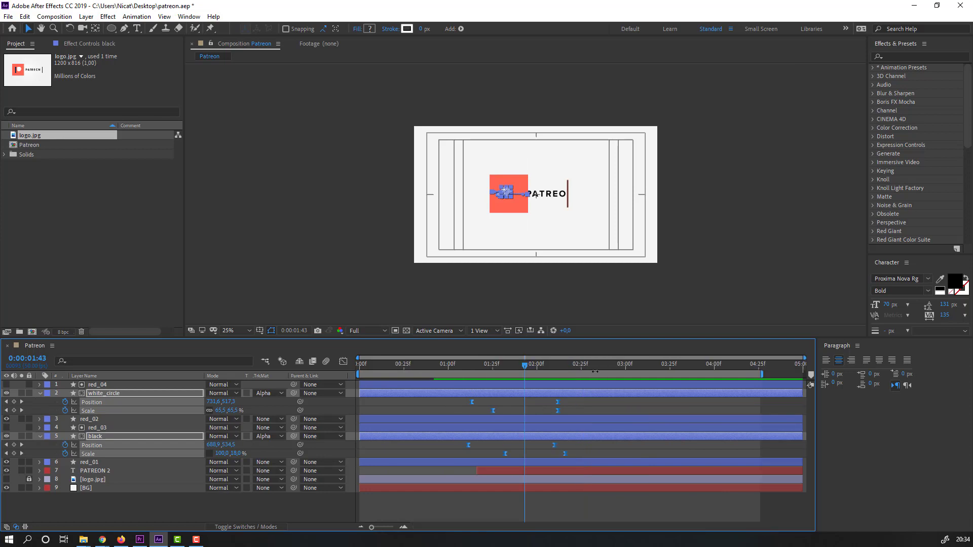
{"action": "mouse_move", "coordinate": [566, 365]}
{"action": "left_mouse_down"}
{"action": "mouse_move", "coordinate": [648, 370]}
{"action": "mouse_move", "coordinate": [563, 365]}
{"action": "left_mouse_up"}
{"action": "key", "text": "u"}
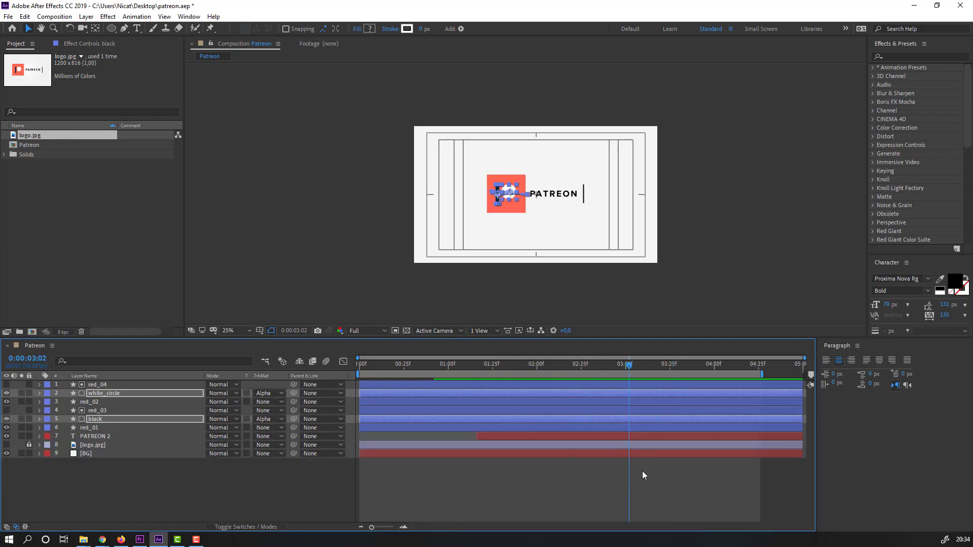
{"action": "key", "text": "n"}
{"action": "left_click", "coordinate": [672, 486]}
{"action": "key", "text": "space"}
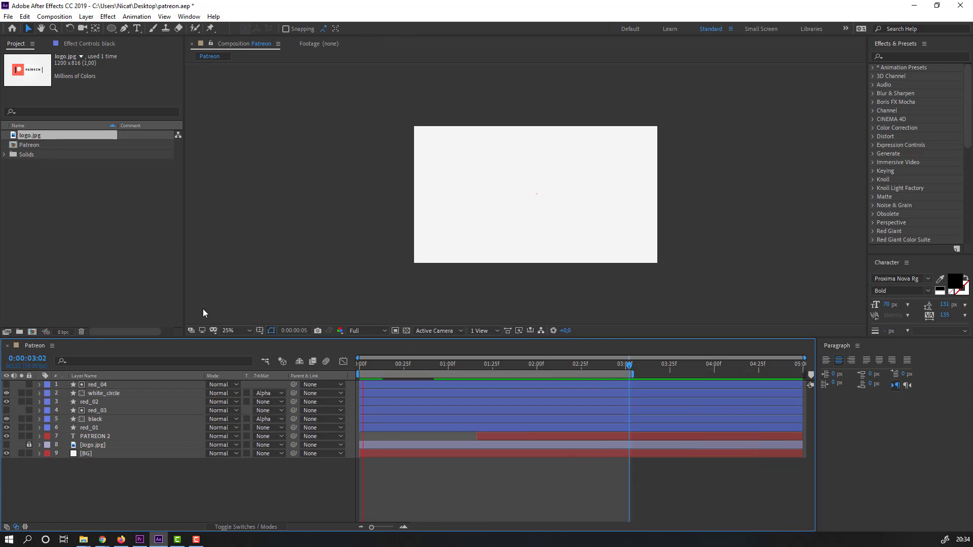